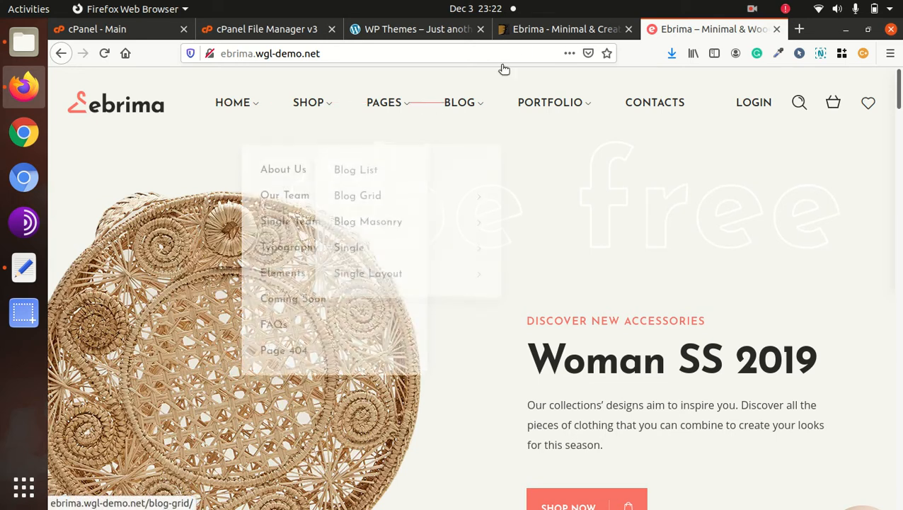
- Review the Ebrima theme's ThemeForest listing, covering its title, license options and author details
{"action": "left_click", "coordinate": [536, 36]}
{"action": "scroll", "coordinate": [319, 301], "scroll_direction": "up", "scroll_amount": 5}
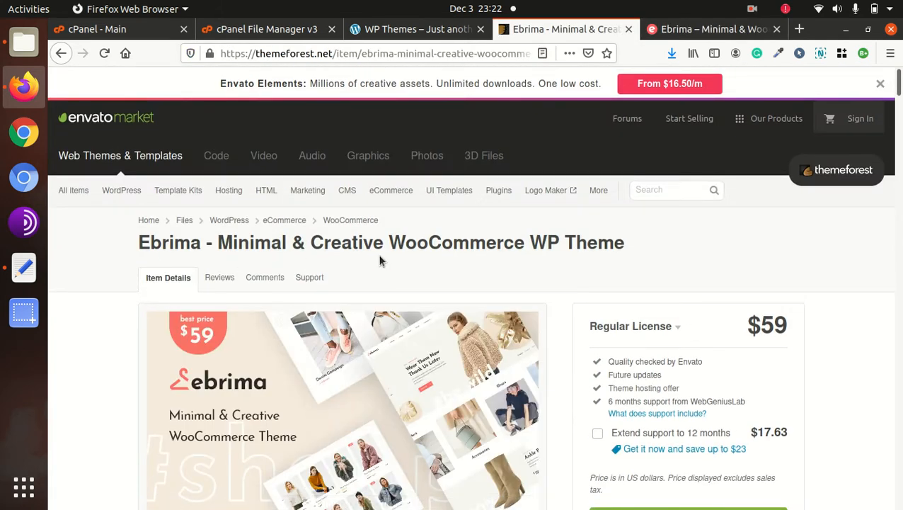
{"action": "scroll", "coordinate": [380, 261], "scroll_direction": "down", "scroll_amount": 5}
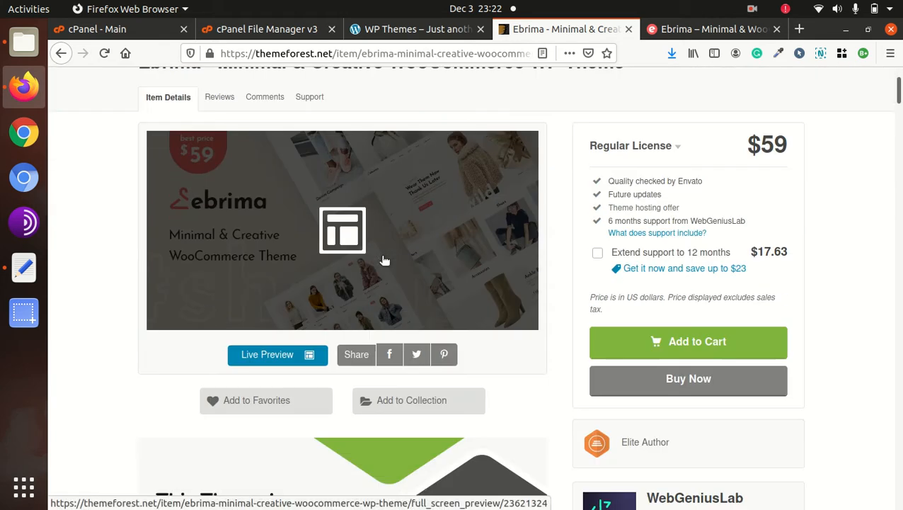
{"action": "scroll", "coordinate": [557, 297], "scroll_direction": "down", "scroll_amount": 3}
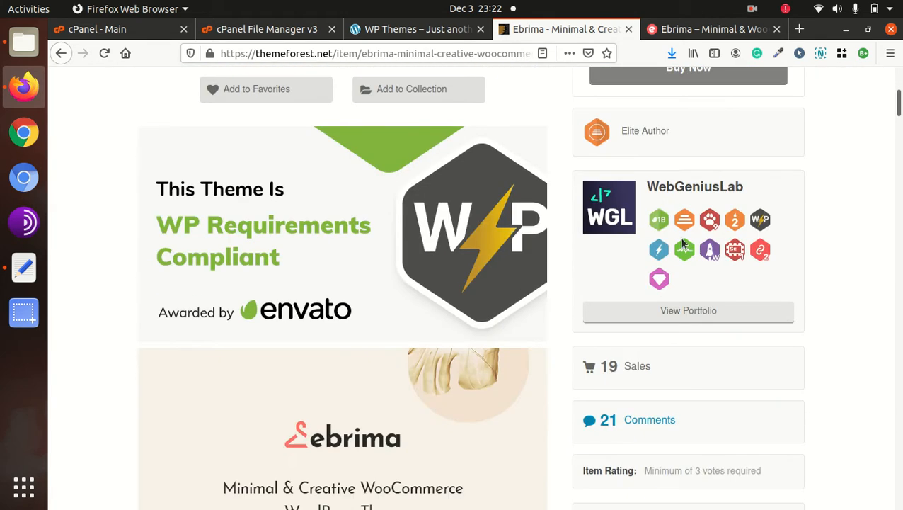
{"action": "left_click_drag", "start_coordinate": [772, 189], "coordinate": [671, 189]}
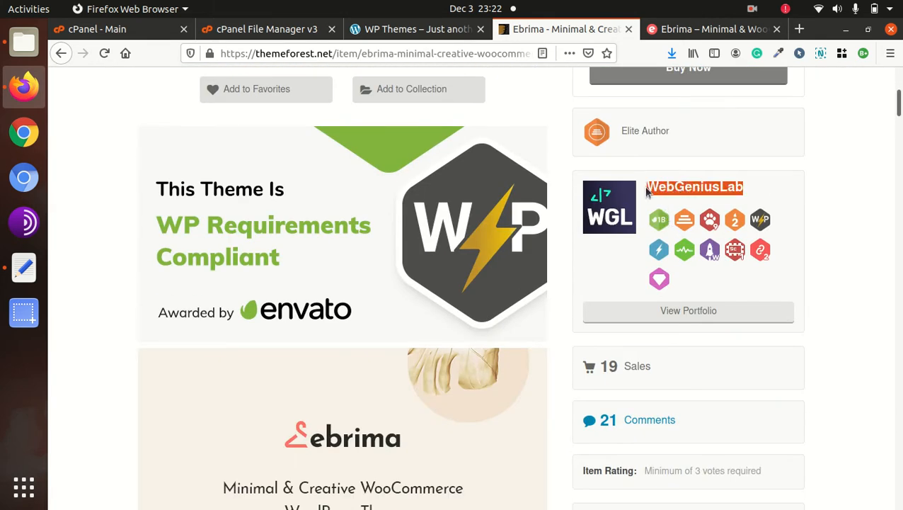
{"action": "scroll", "coordinate": [821, 227], "scroll_direction": "down", "scroll_amount": 4}
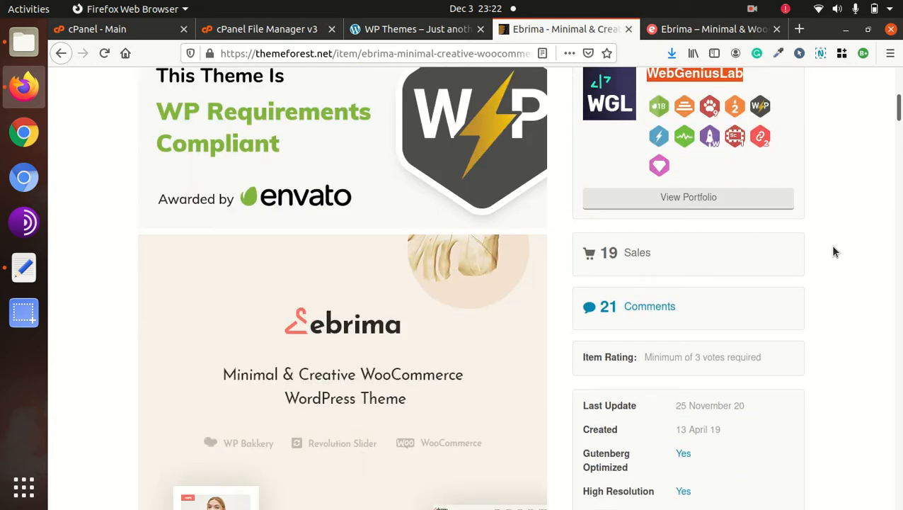
- Check the theme's last update date and compatibility details, and look through the preview images in the item description
{"action": "left_click", "coordinate": [799, 275]}
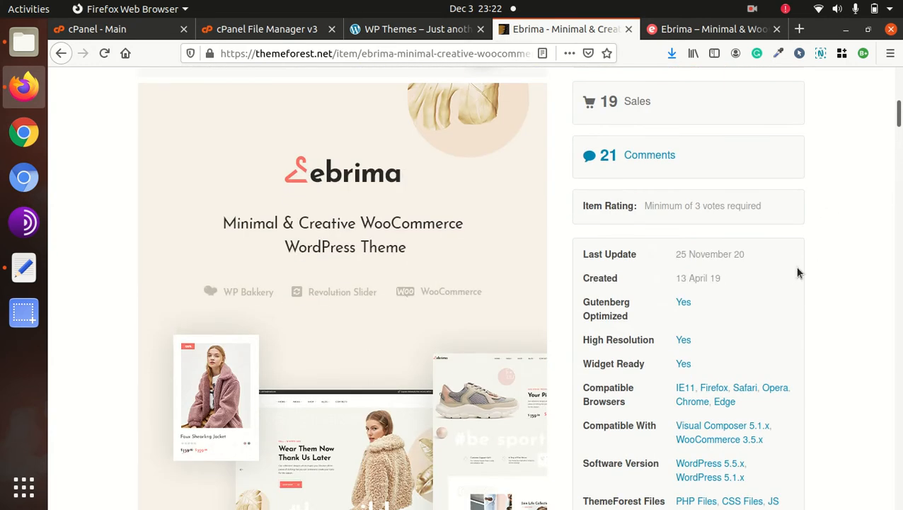
{"action": "left_click_drag", "start_coordinate": [746, 253], "coordinate": [695, 247]}
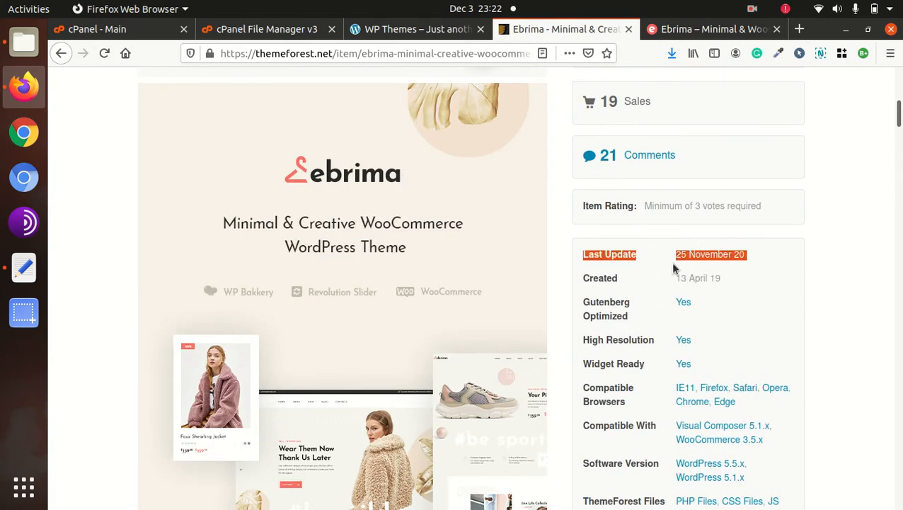
{"action": "left_click", "coordinate": [567, 274]}
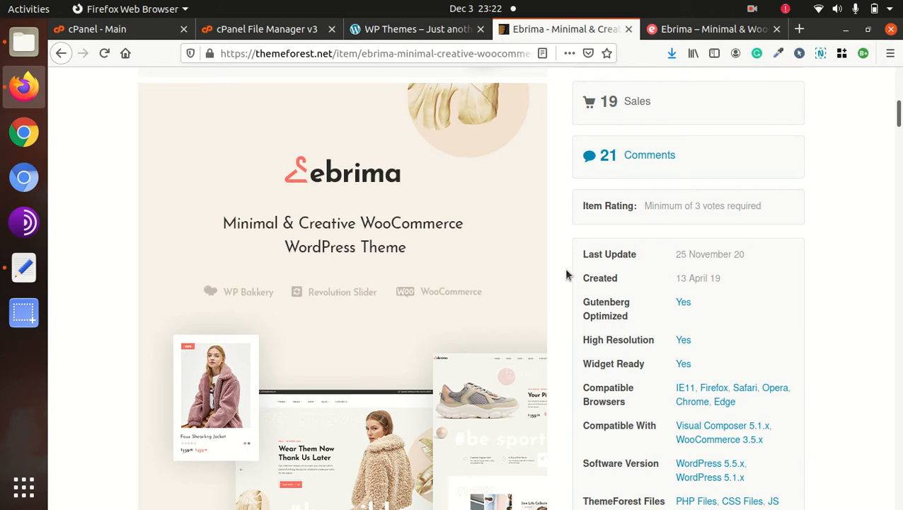
{"action": "scroll", "coordinate": [567, 274], "scroll_direction": "down", "scroll_amount": 6}
{"action": "scroll", "coordinate": [566, 274], "scroll_direction": "down", "scroll_amount": 7}
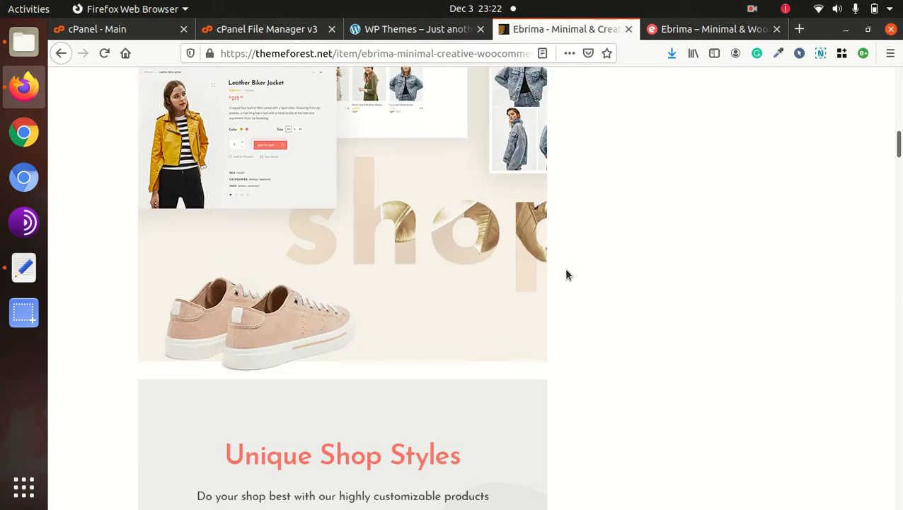
{"action": "scroll", "coordinate": [623, 141], "scroll_direction": "down", "scroll_amount": 2}
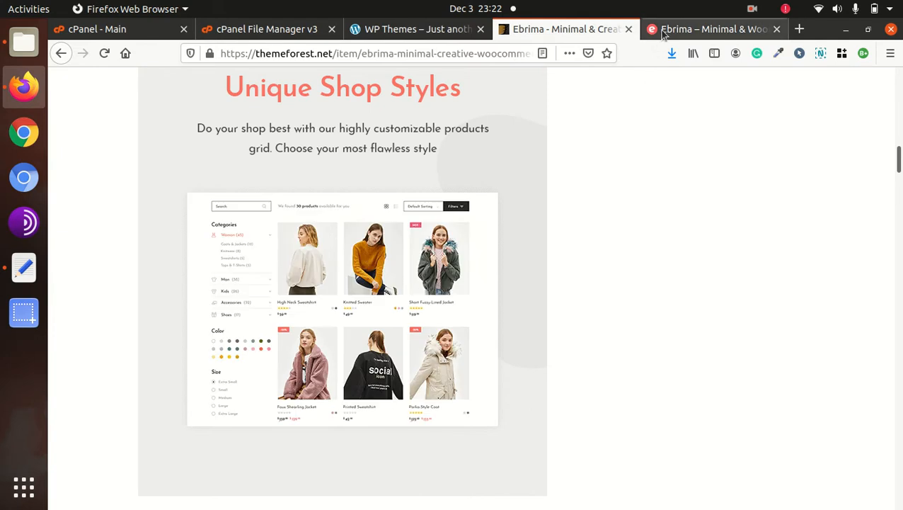
- Switch to the Ebrima demo site, reload its homepage and dismiss the newsletter popup
{"action": "left_click", "coordinate": [656, 34]}
{"action": "mouse_move", "coordinate": [222, 135]}
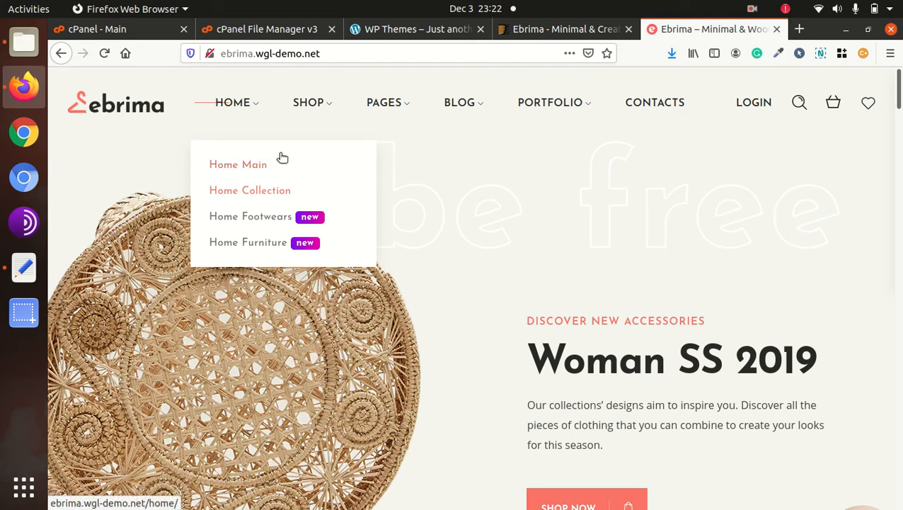
{"action": "scroll", "coordinate": [729, 252], "scroll_direction": "down", "scroll_amount": 1}
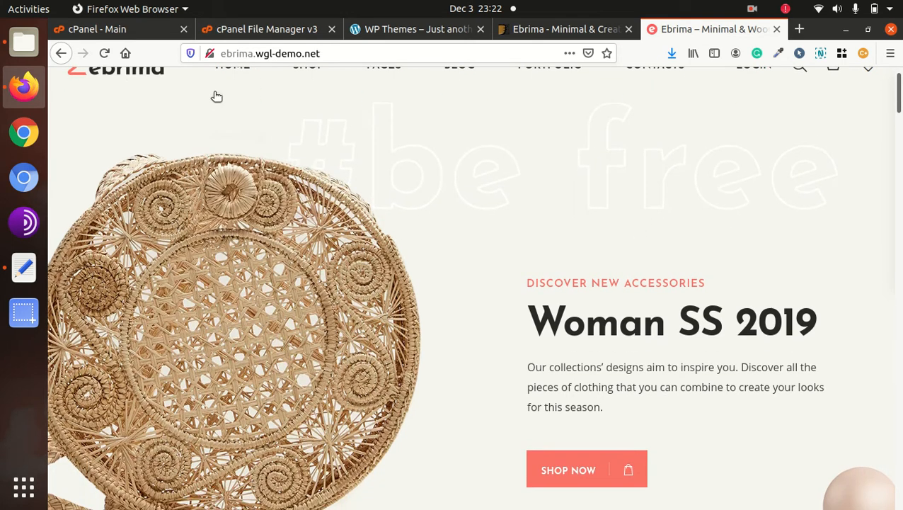
{"action": "left_click", "coordinate": [106, 54]}
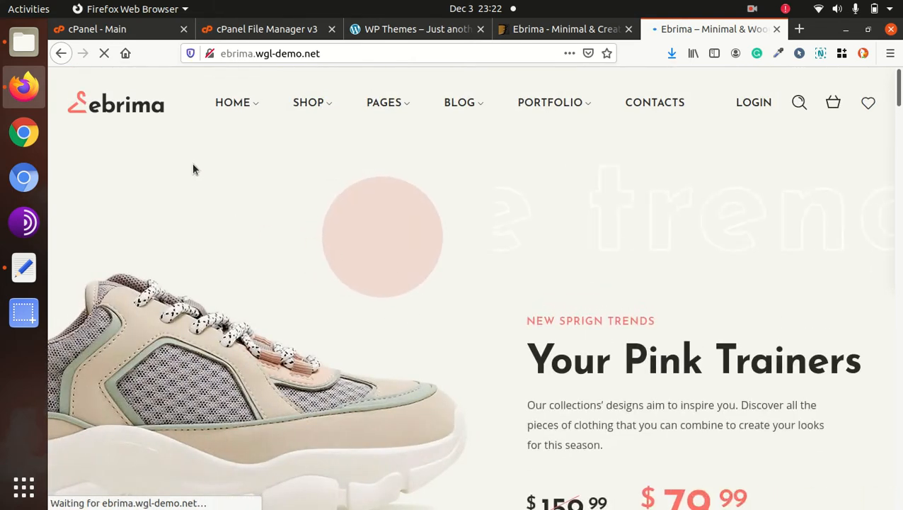
{"action": "mouse_move", "coordinate": [214, 111]}
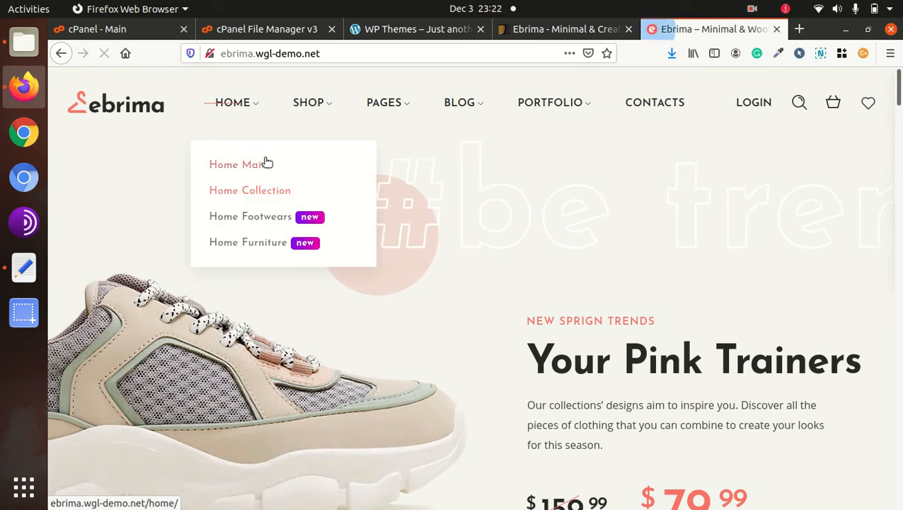
{"action": "scroll", "coordinate": [601, 225], "scroll_direction": "down", "scroll_amount": 3}
{"action": "scroll", "coordinate": [586, 232], "scroll_direction": "down", "scroll_amount": 3}
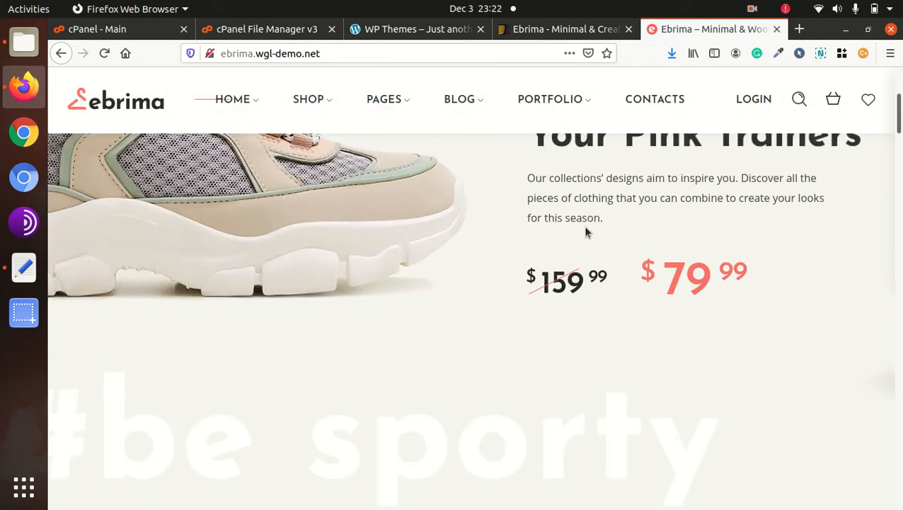
{"action": "scroll", "coordinate": [585, 231], "scroll_direction": "down", "scroll_amount": 2}
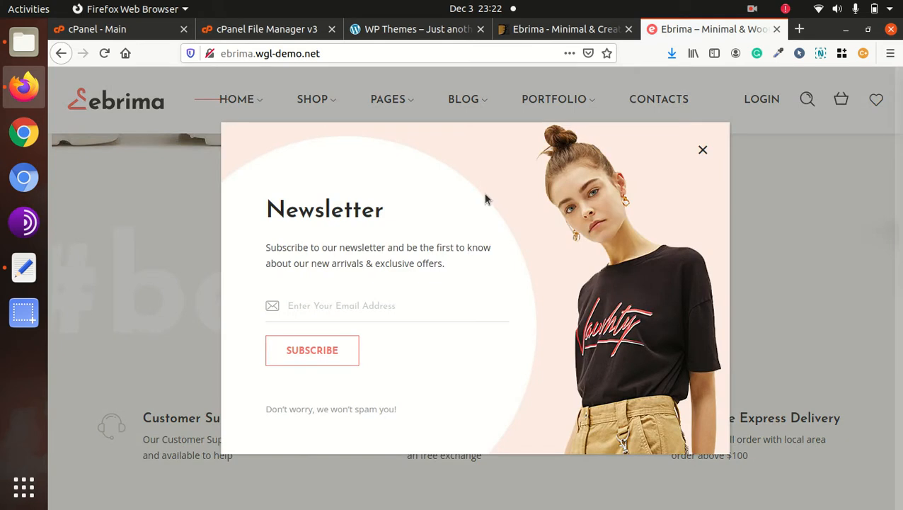
{"action": "left_click", "coordinate": [703, 149]}
- Examine the demo homepage's new arrivals section and the 50% deal banner
{"action": "scroll", "coordinate": [430, 240], "scroll_direction": "down", "scroll_amount": 8}
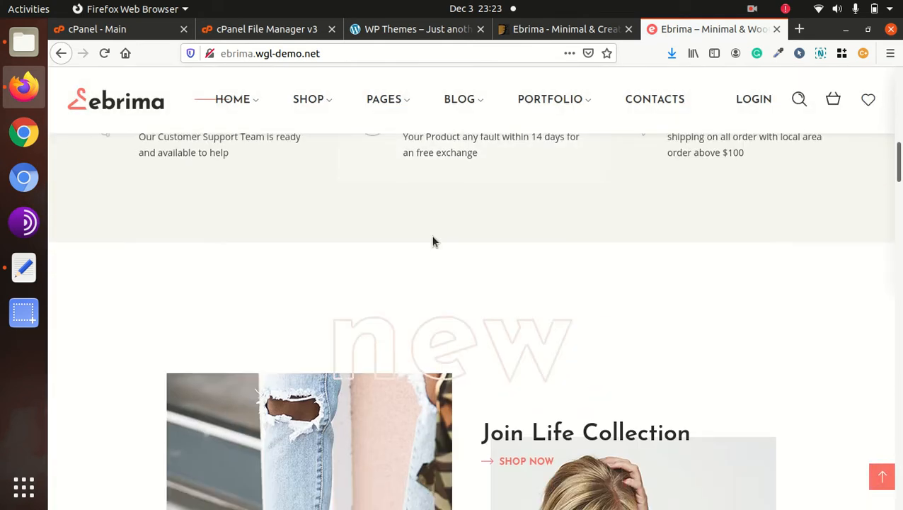
{"action": "scroll", "coordinate": [434, 241], "scroll_direction": "down", "scroll_amount": 7}
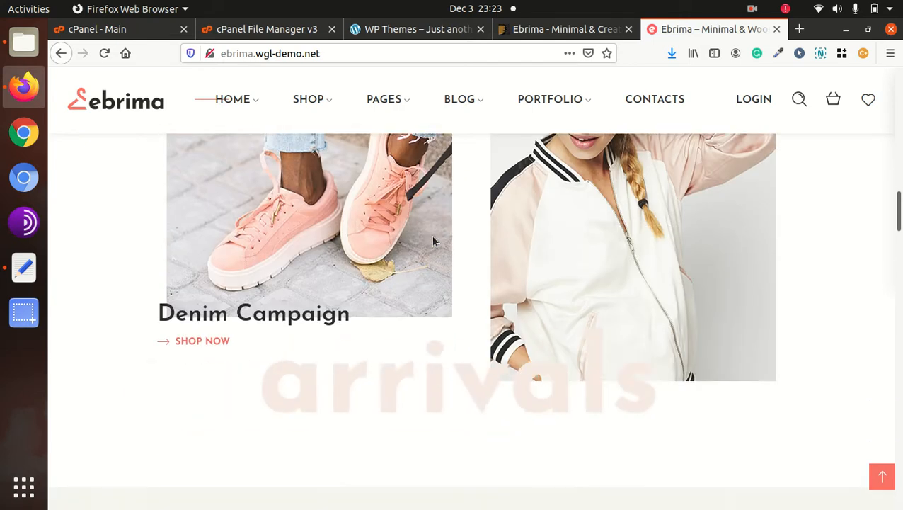
{"action": "scroll", "coordinate": [434, 241], "scroll_direction": "down", "scroll_amount": 7}
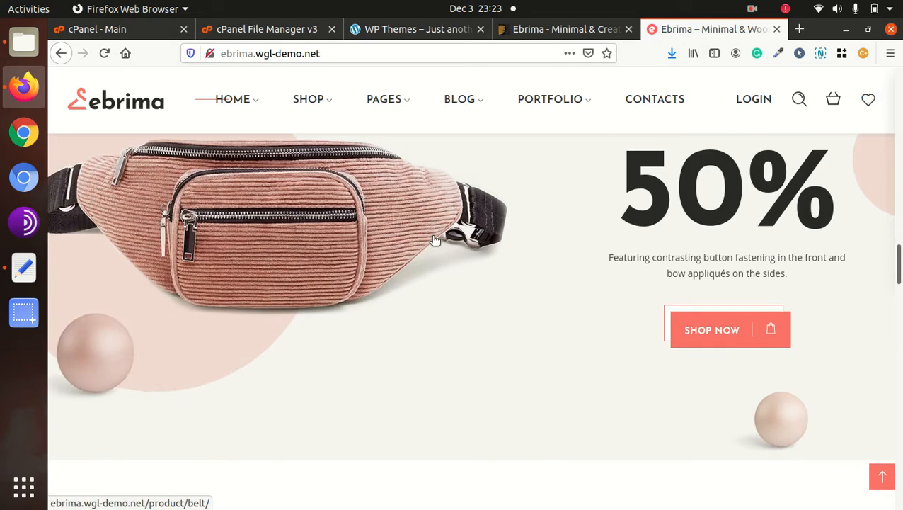
{"action": "scroll", "coordinate": [434, 242], "scroll_direction": "up", "scroll_amount": 3}
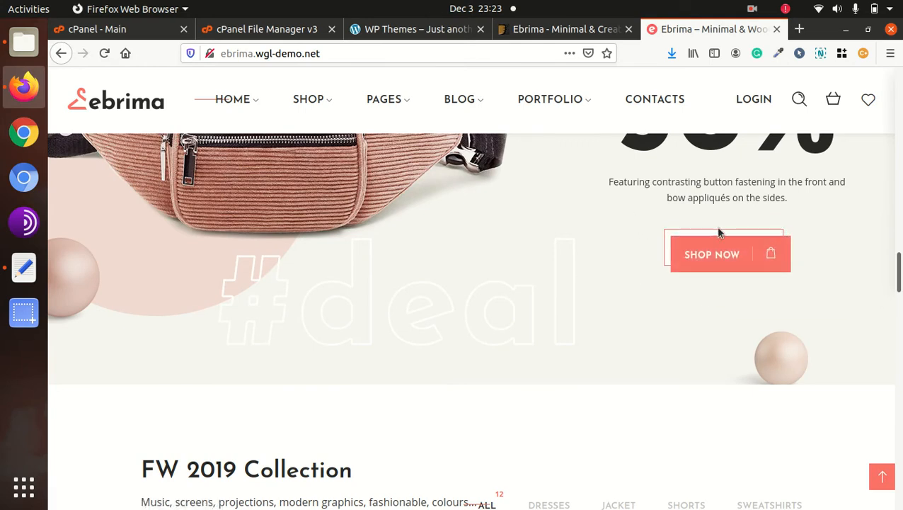
{"action": "scroll", "coordinate": [735, 264], "scroll_direction": "up", "scroll_amount": 1}
{"action": "scroll", "coordinate": [735, 264], "scroll_direction": "up", "scroll_amount": 4}
{"action": "scroll", "coordinate": [681, 264], "scroll_direction": "down", "scroll_amount": 5}
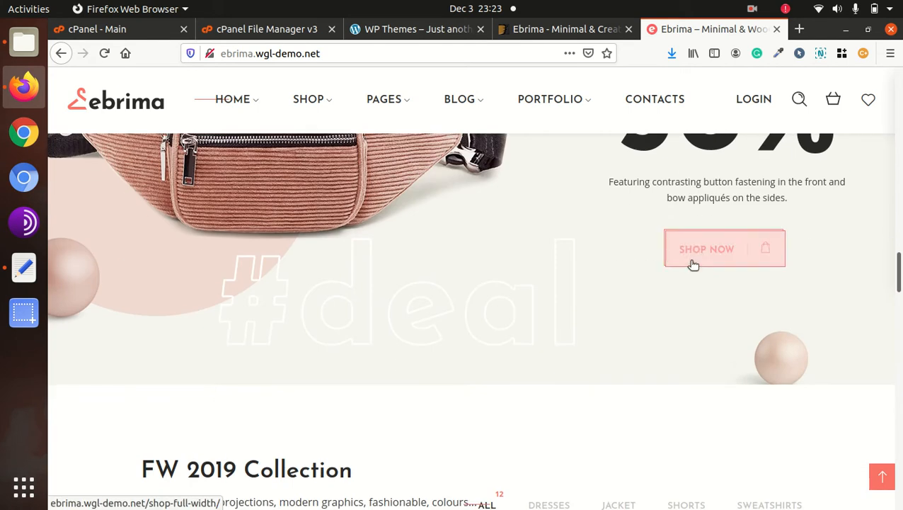
{"action": "scroll", "coordinate": [683, 253], "scroll_direction": "down", "scroll_amount": 5}
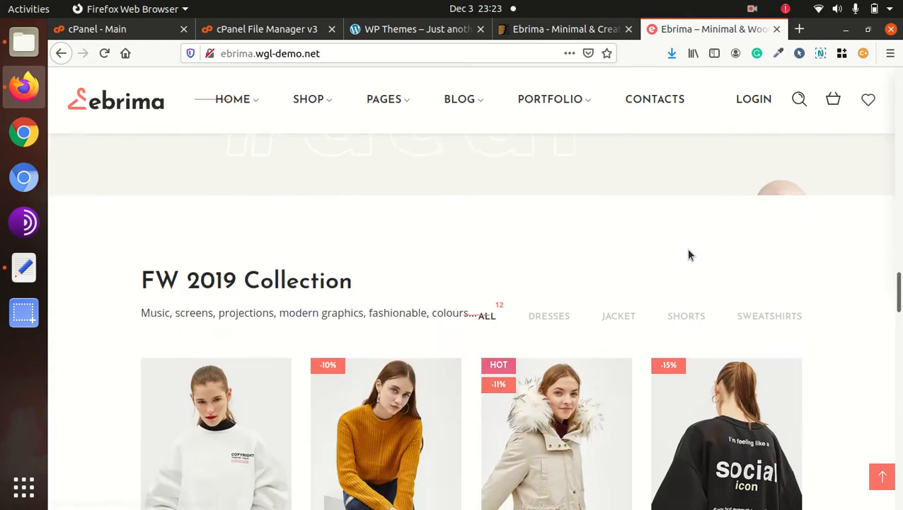
{"action": "scroll", "coordinate": [690, 253], "scroll_direction": "up", "scroll_amount": 4}
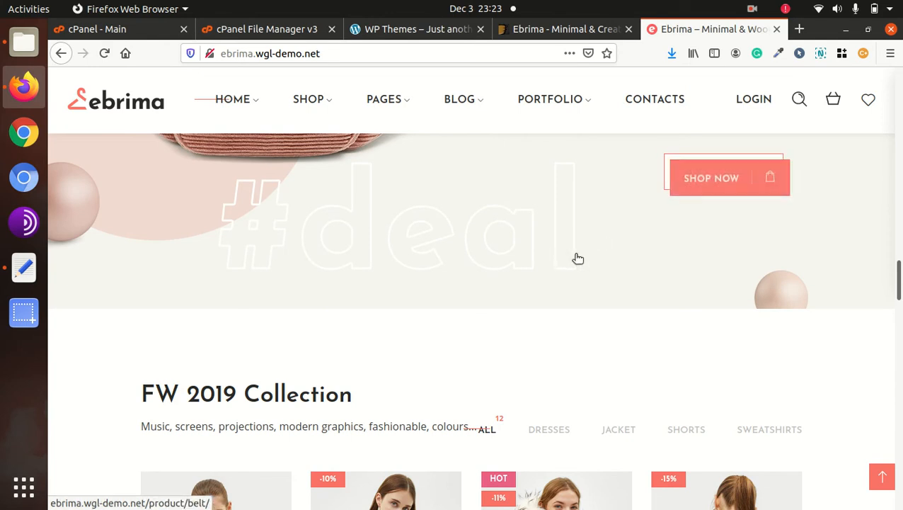
- Examine the FW 2019 Collection products, the best categories section and the footer of the demo homepage
{"action": "scroll", "coordinate": [575, 257], "scroll_direction": "down", "scroll_amount": 3}
{"action": "scroll", "coordinate": [577, 260], "scroll_direction": "down", "scroll_amount": 1}
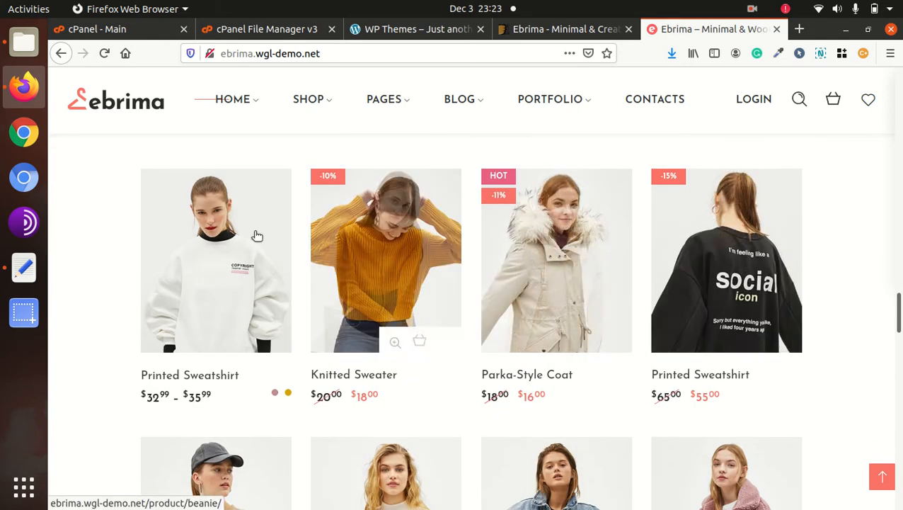
{"action": "scroll", "coordinate": [380, 253], "scroll_direction": "down", "scroll_amount": 2}
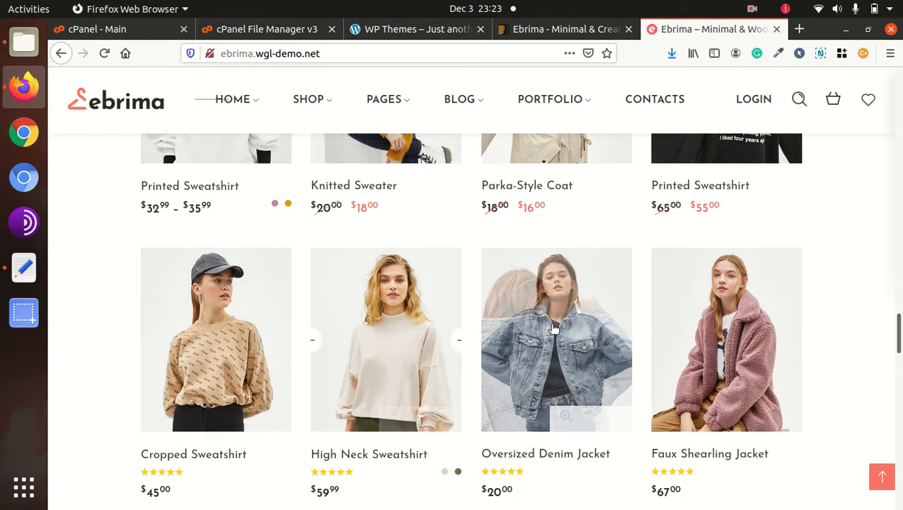
{"action": "scroll", "coordinate": [781, 326], "scroll_direction": "down", "scroll_amount": 2}
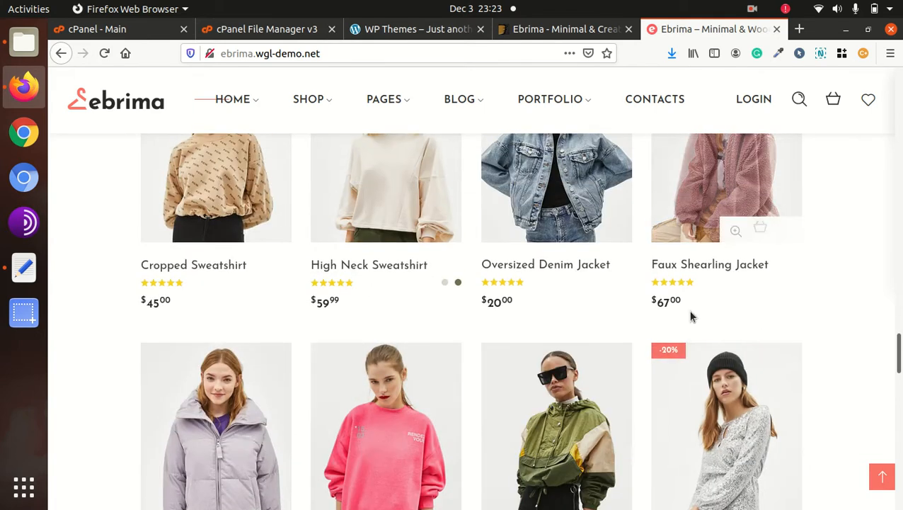
{"action": "scroll", "coordinate": [719, 317], "scroll_direction": "down", "scroll_amount": 2}
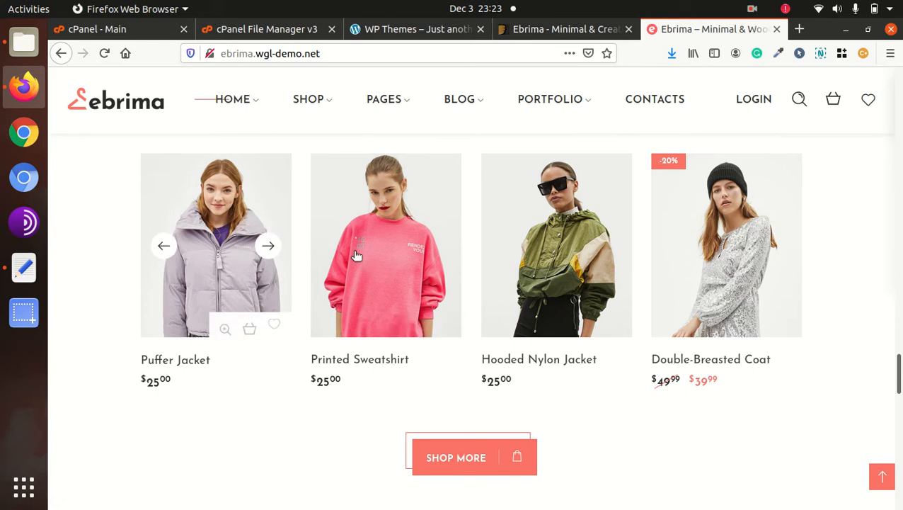
{"action": "scroll", "coordinate": [727, 241], "scroll_direction": "down", "scroll_amount": 4}
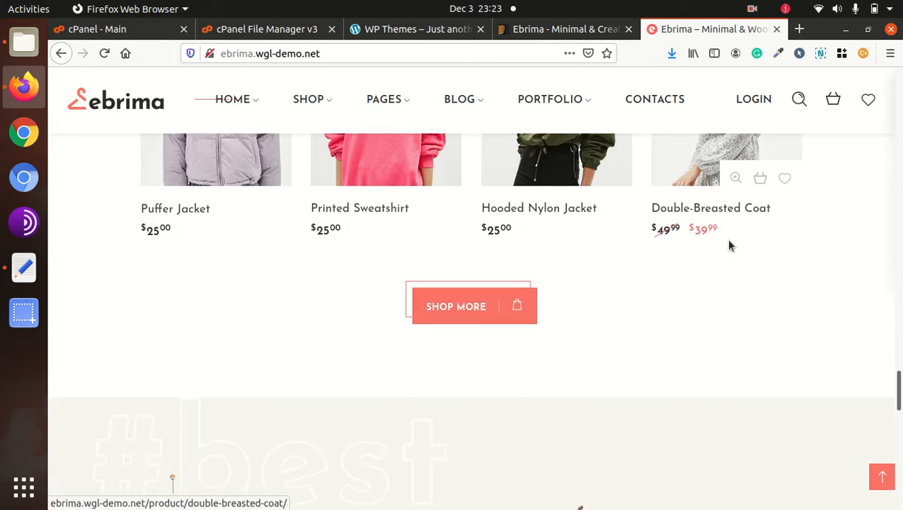
{"action": "scroll", "coordinate": [374, 328], "scroll_direction": "down", "scroll_amount": 2}
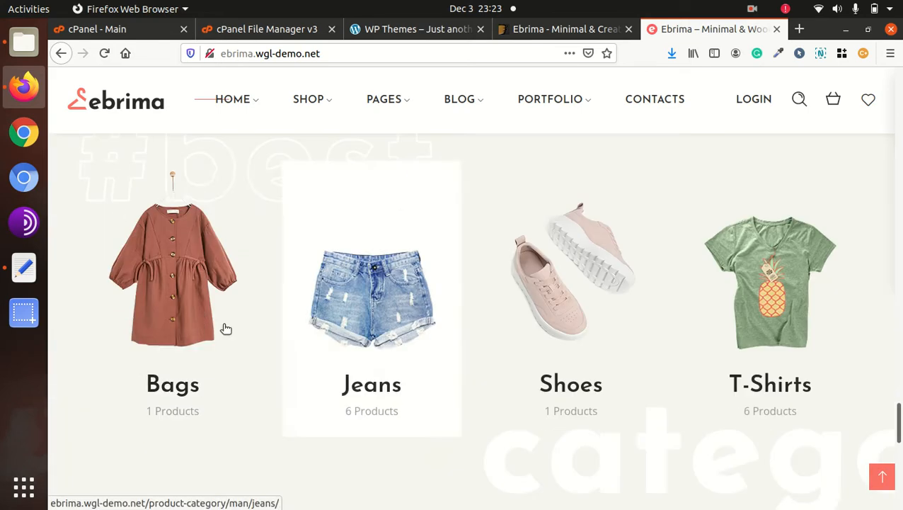
{"action": "scroll", "coordinate": [771, 303], "scroll_direction": "down", "scroll_amount": 6}
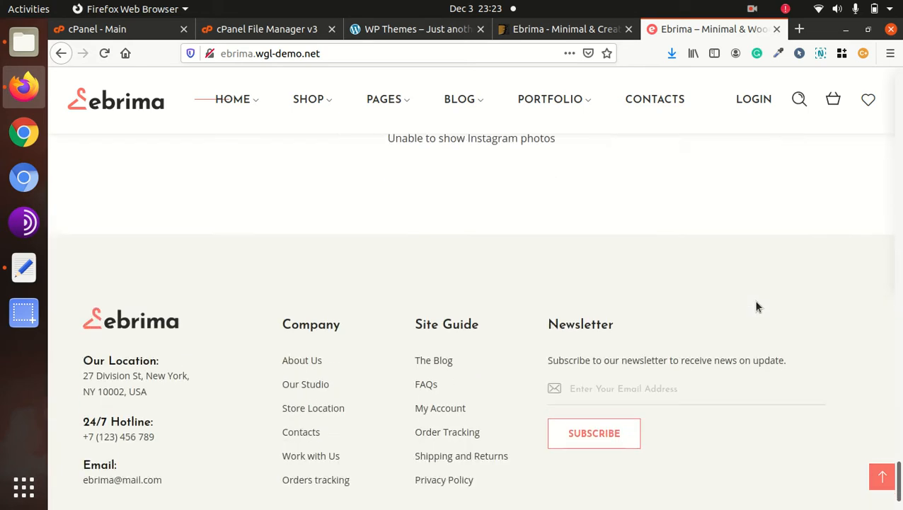
- Look over the demo site's Shop, Home and Pages navigation options and open the About Us page
{"action": "scroll", "coordinate": [600, 281], "scroll_direction": "up", "scroll_amount": 2}
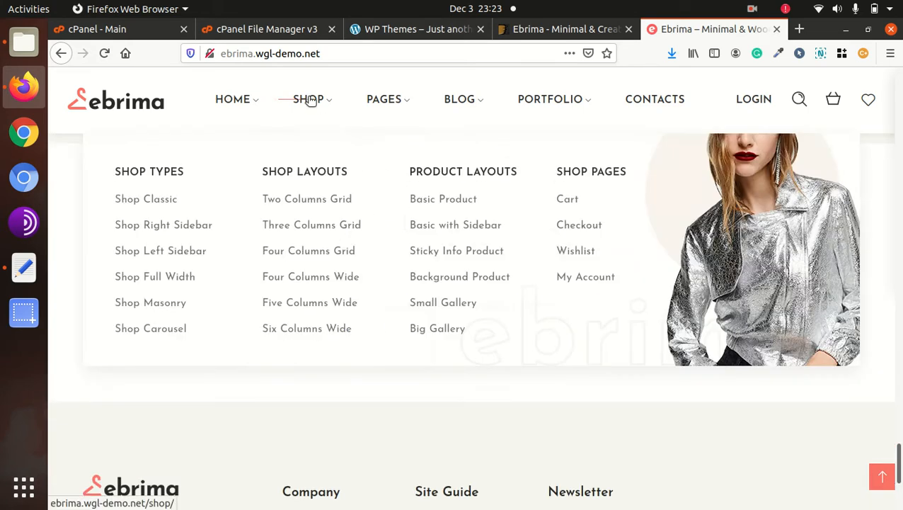
{"action": "mouse_move", "coordinate": [305, 108]}
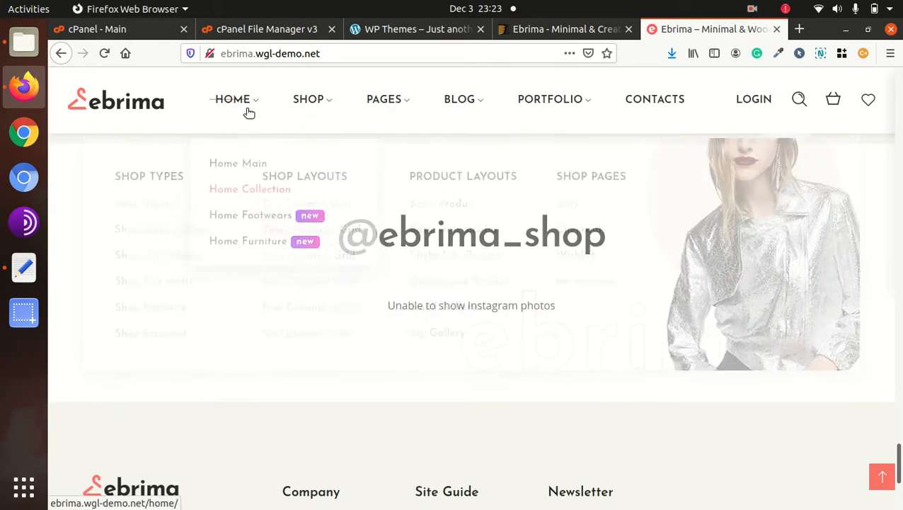
{"action": "mouse_move", "coordinate": [376, 114]}
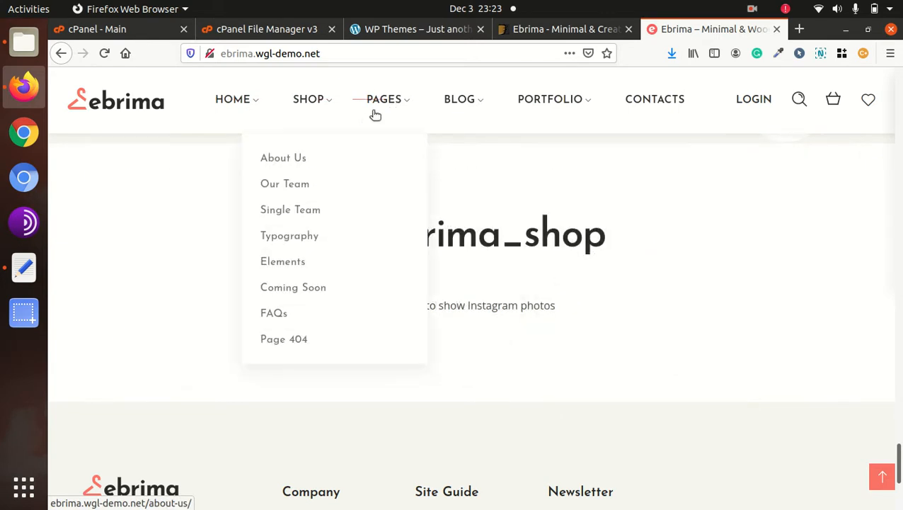
{"action": "left_click", "coordinate": [290, 159]}
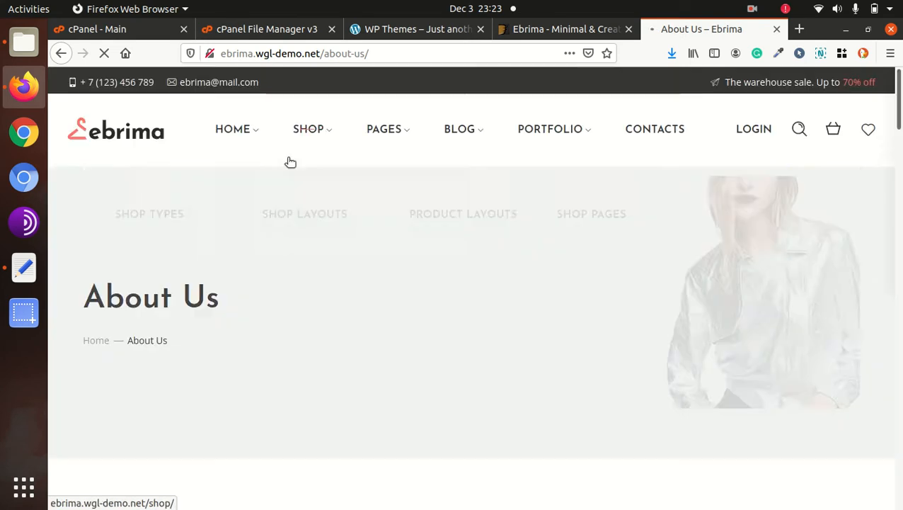
{"action": "mouse_move", "coordinate": [288, 162]}
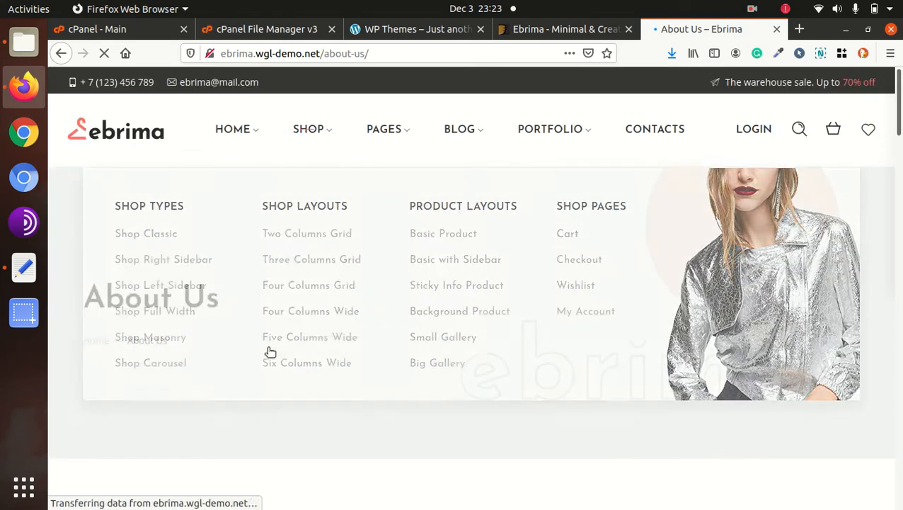
- Examine the About Us page's brand, concept, testimonial and People Behind Ebrima sections down to the footer
{"action": "scroll", "coordinate": [264, 406], "scroll_direction": "down", "scroll_amount": 5}
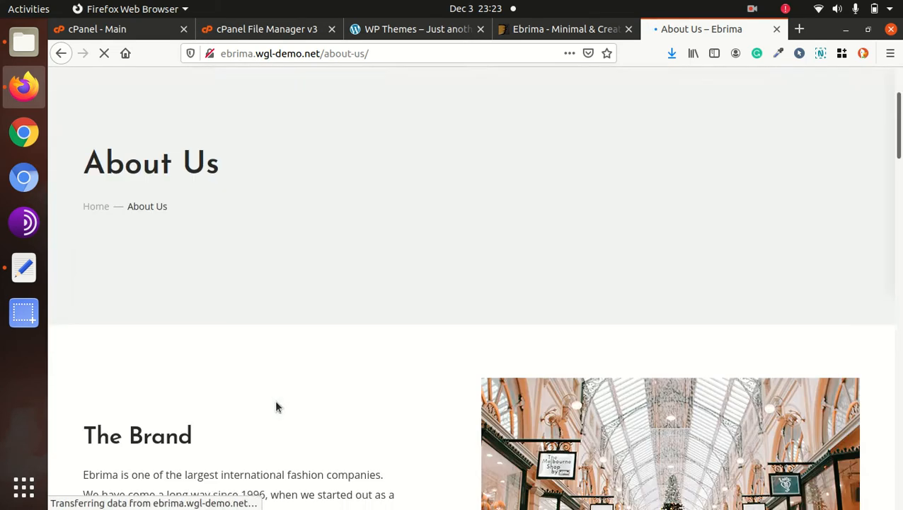
{"action": "scroll", "coordinate": [276, 407], "scroll_direction": "down", "scroll_amount": 8}
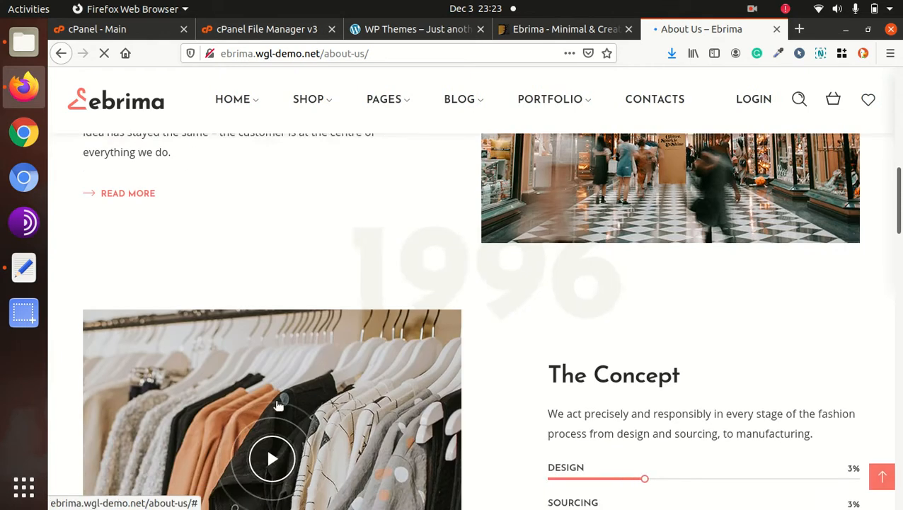
{"action": "scroll", "coordinate": [276, 407], "scroll_direction": "down", "scroll_amount": 6}
{"action": "scroll", "coordinate": [277, 406], "scroll_direction": "down", "scroll_amount": 3}
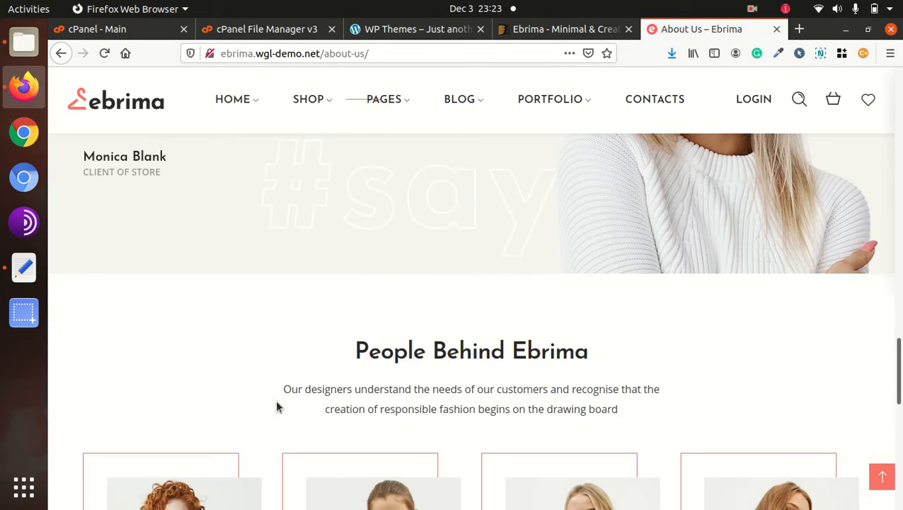
{"action": "scroll", "coordinate": [401, 313], "scroll_direction": "down", "scroll_amount": 2}
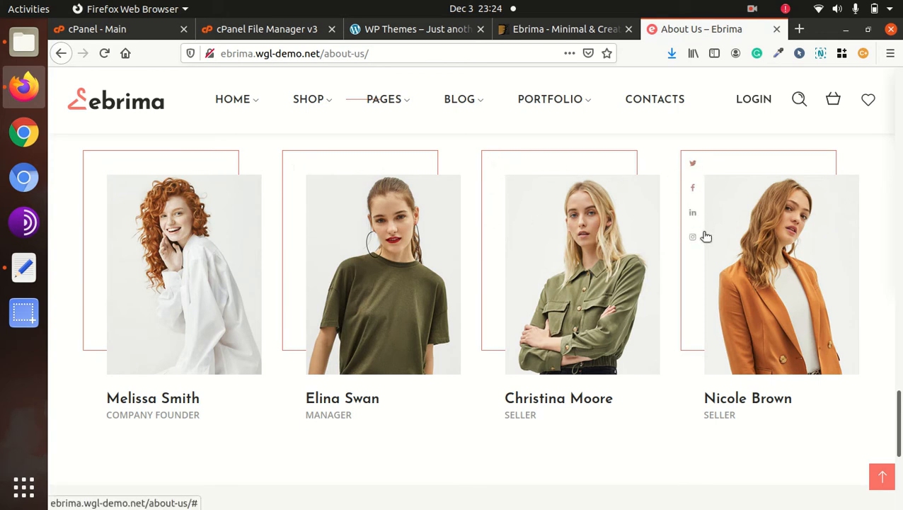
{"action": "scroll", "coordinate": [768, 276], "scroll_direction": "down", "scroll_amount": 5}
- Open the demo's Blog List page and look over its posts and sidebar
{"action": "mouse_move", "coordinate": [469, 113]}
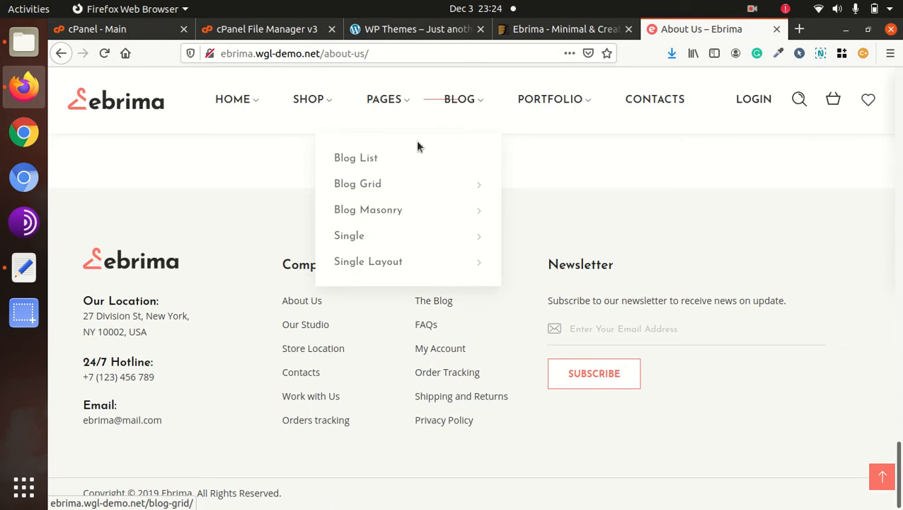
{"action": "left_click", "coordinate": [379, 159]}
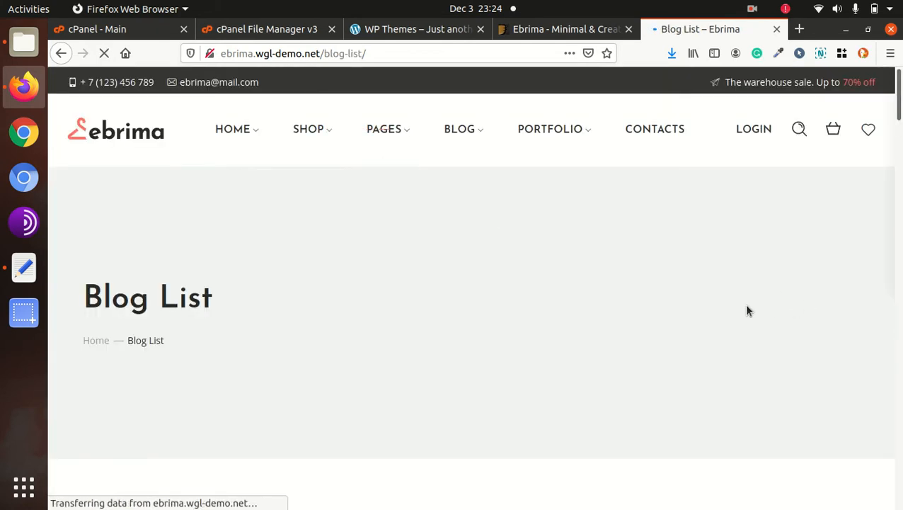
{"action": "scroll", "coordinate": [747, 310], "scroll_direction": "down", "scroll_amount": 5}
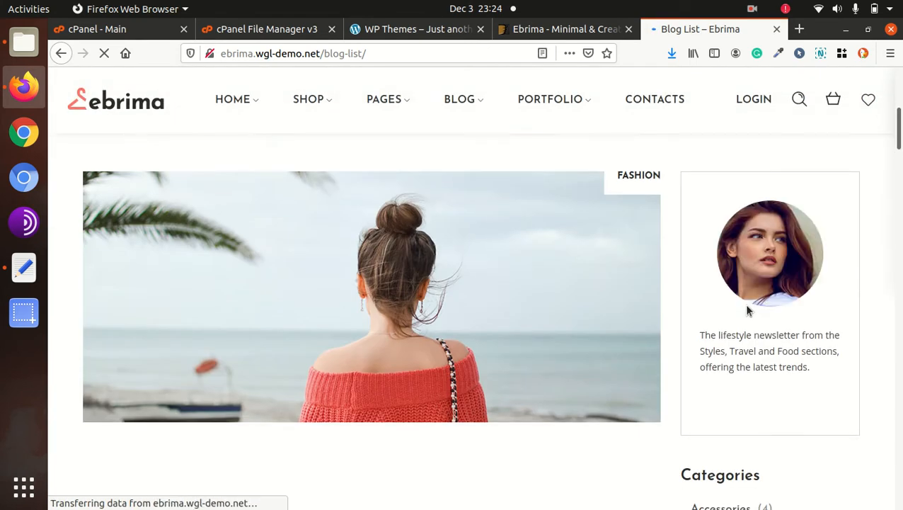
{"action": "scroll", "coordinate": [747, 310], "scroll_direction": "down", "scroll_amount": 8}
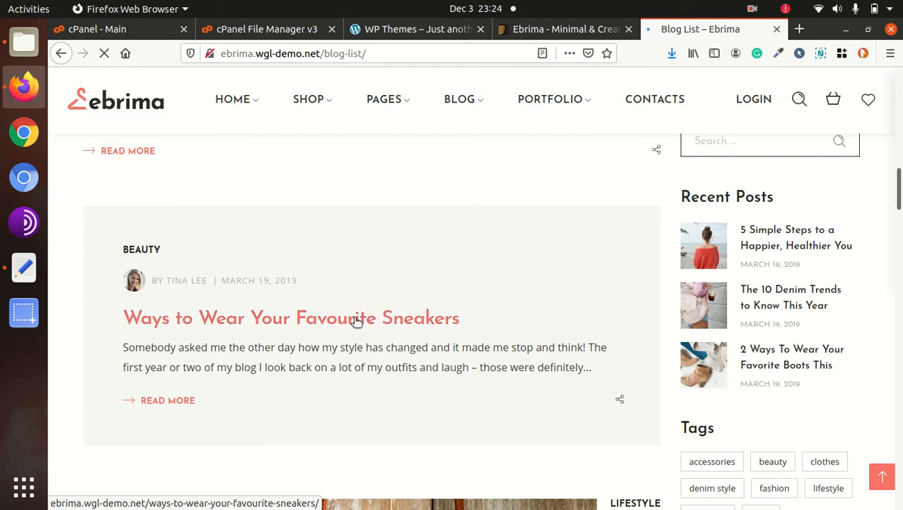
- Review the demo's Portfolio options and open the 2 Columns version of Portfolio Grid
{"action": "mouse_move", "coordinate": [516, 96]}
{"action": "mouse_move", "coordinate": [483, 163]}
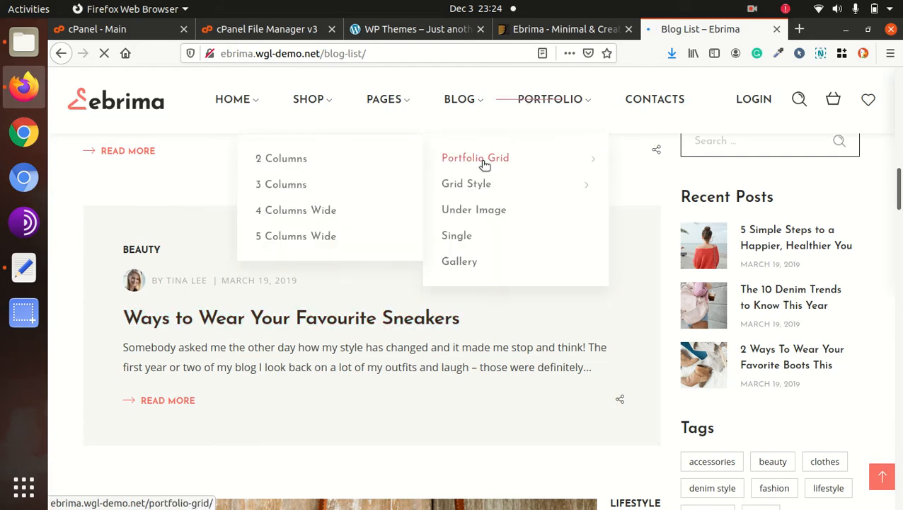
{"action": "left_click", "coordinate": [302, 159]}
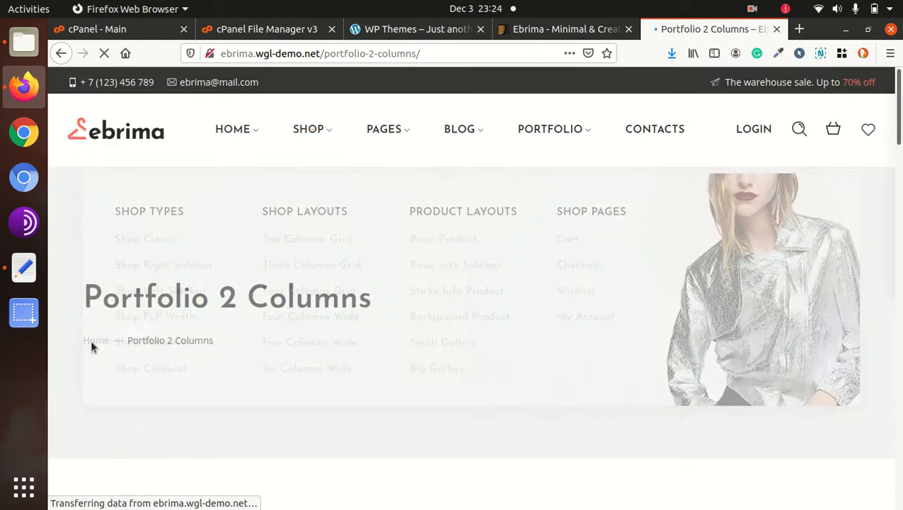
- Examine the Portfolio 2 Columns page's banner, project filters and gallery, and review the Home and Shop navigation options
{"action": "scroll", "coordinate": [725, 403], "scroll_direction": "down", "scroll_amount": 2}
{"action": "scroll", "coordinate": [726, 404], "scroll_direction": "up", "scroll_amount": 2}
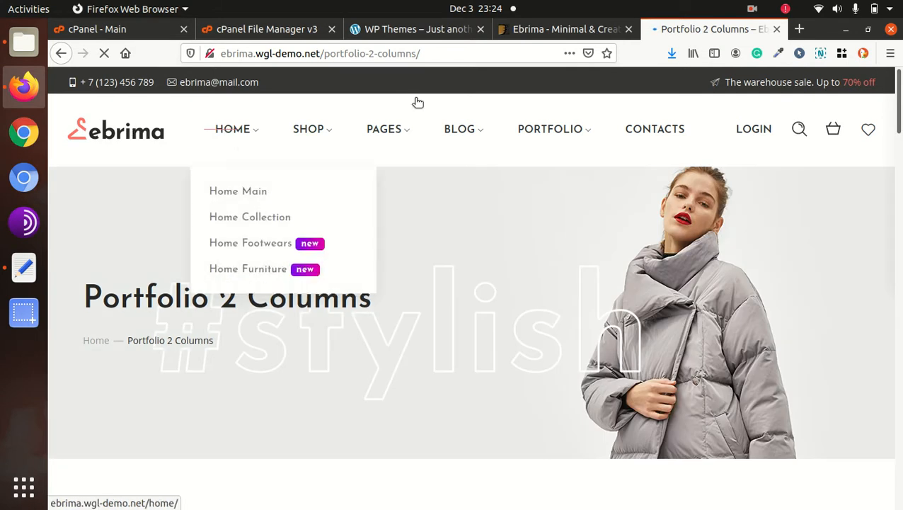
{"action": "mouse_move", "coordinate": [287, 126]}
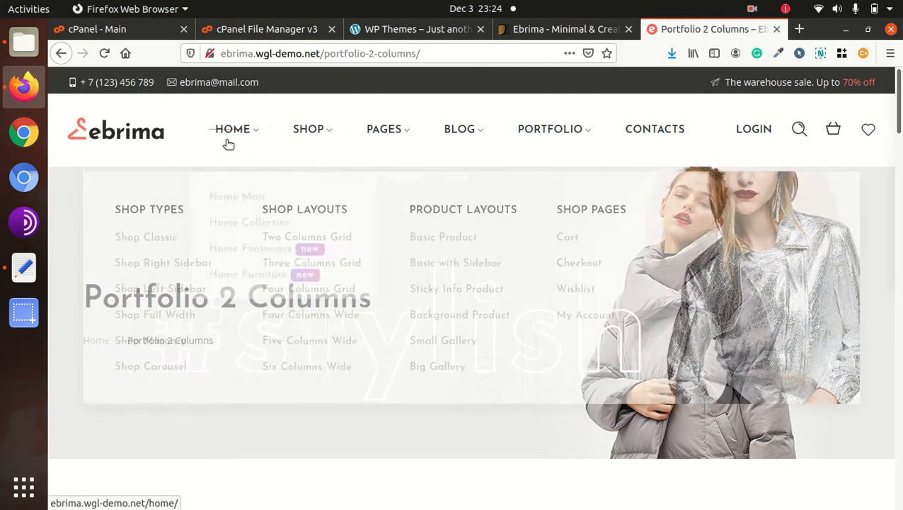
{"action": "mouse_move", "coordinate": [229, 138]}
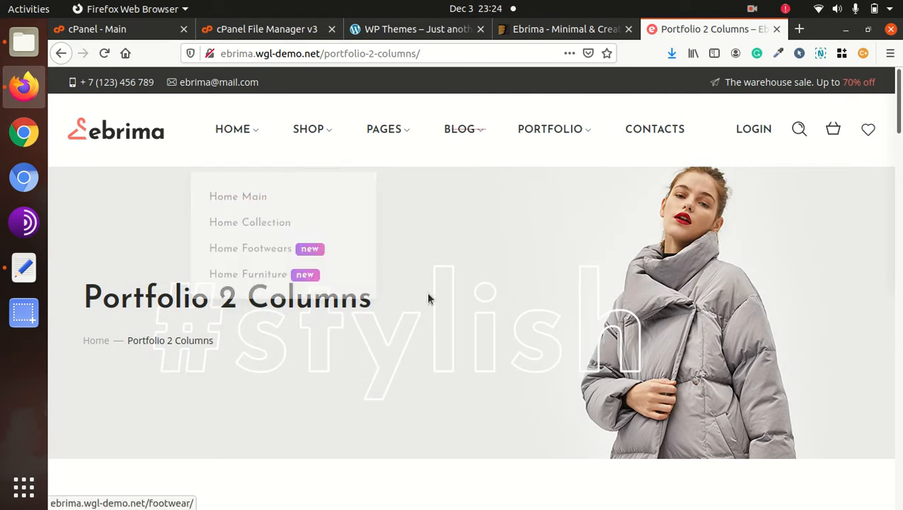
{"action": "scroll", "coordinate": [735, 283], "scroll_direction": "down", "scroll_amount": 10}
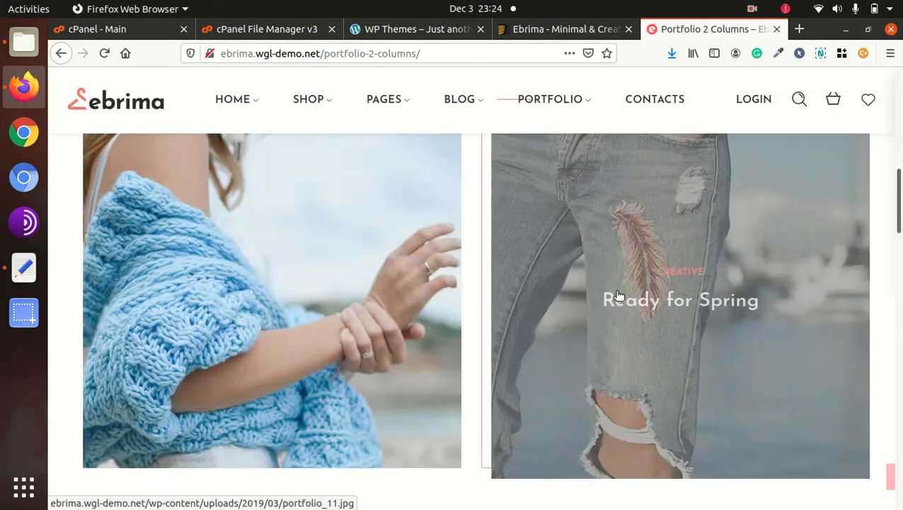
{"action": "scroll", "coordinate": [612, 290], "scroll_direction": "up", "scroll_amount": 10}
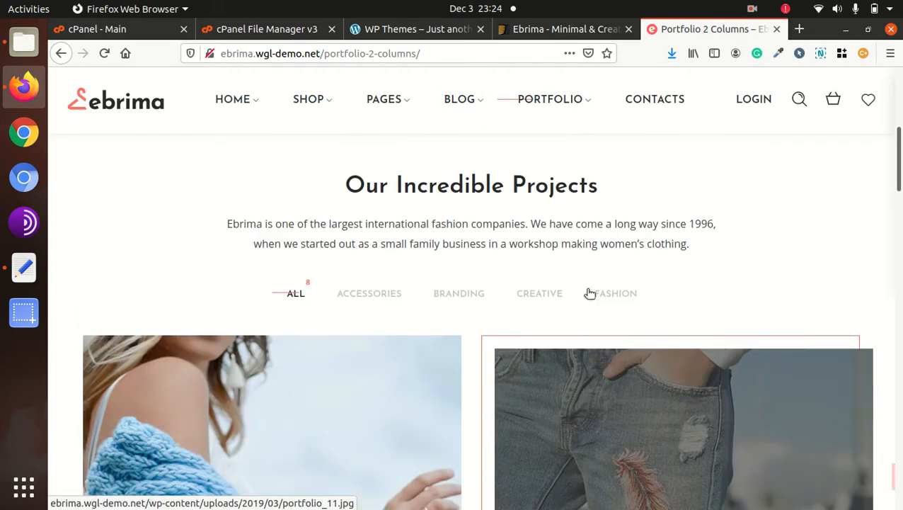
{"action": "mouse_move", "coordinate": [260, 108]}
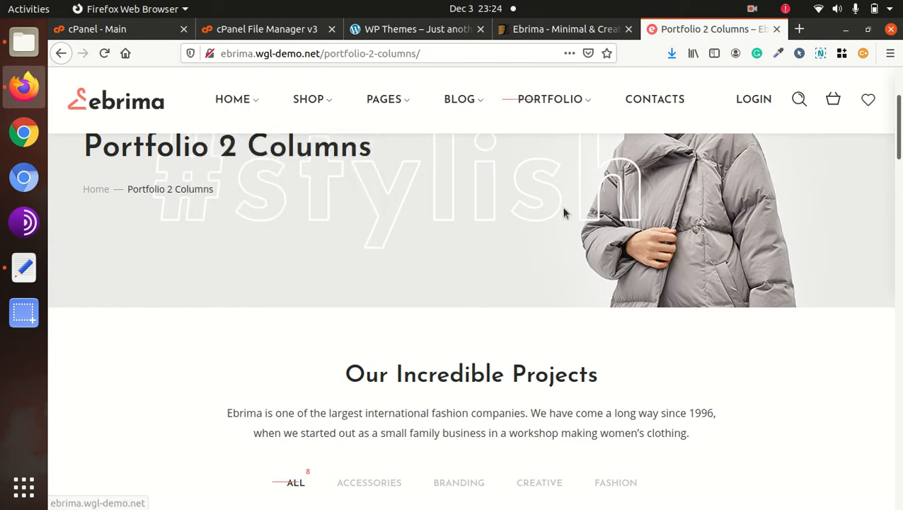
{"action": "scroll", "coordinate": [547, 208], "scroll_direction": "up", "scroll_amount": 3}
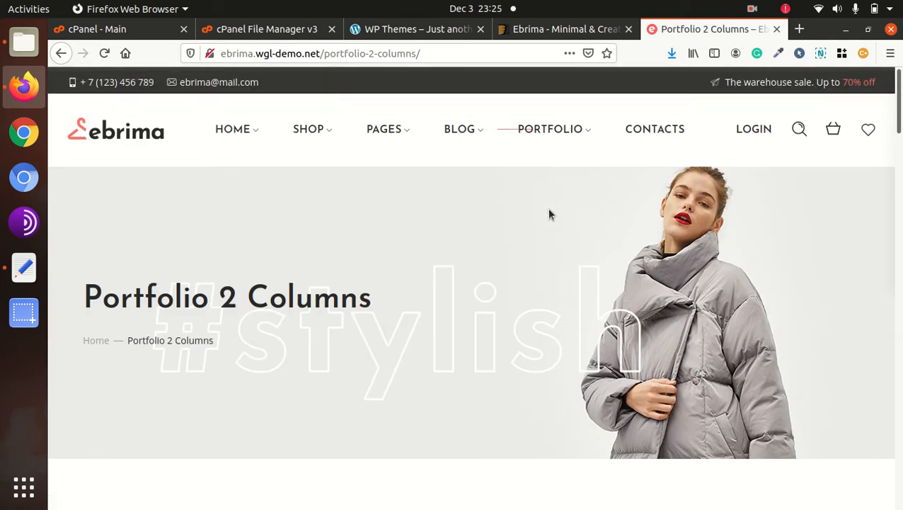
- Return to the demo homepage, review its Home and Shop options and open the Shop Classic page
{"action": "left_click", "coordinate": [137, 129]}
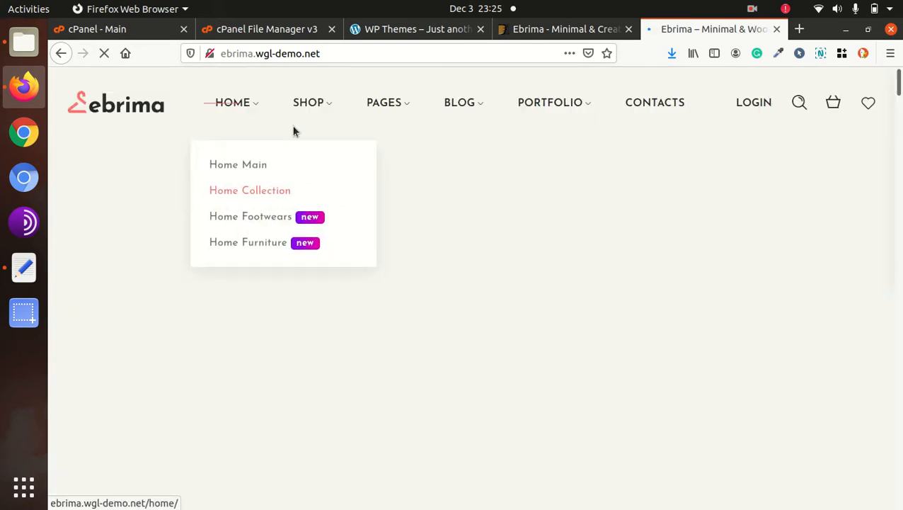
{"action": "mouse_move", "coordinate": [311, 102]}
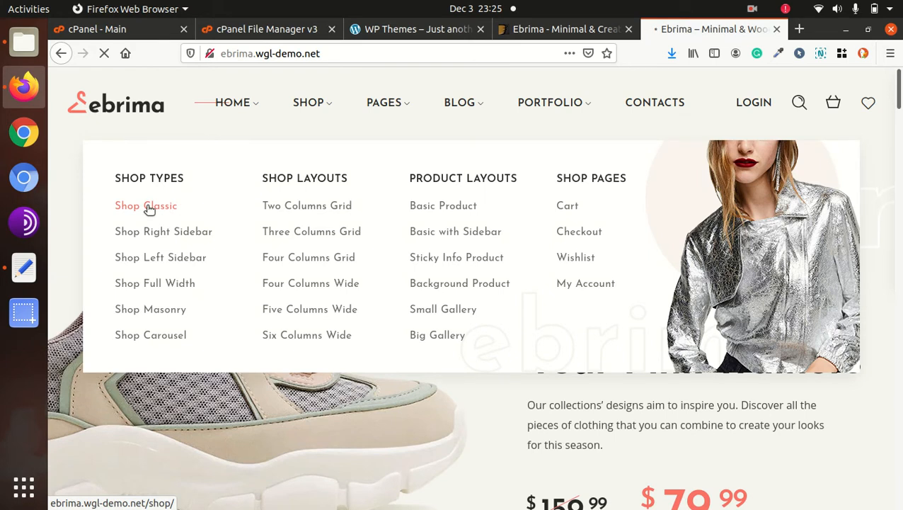
{"action": "left_click", "coordinate": [147, 206]}
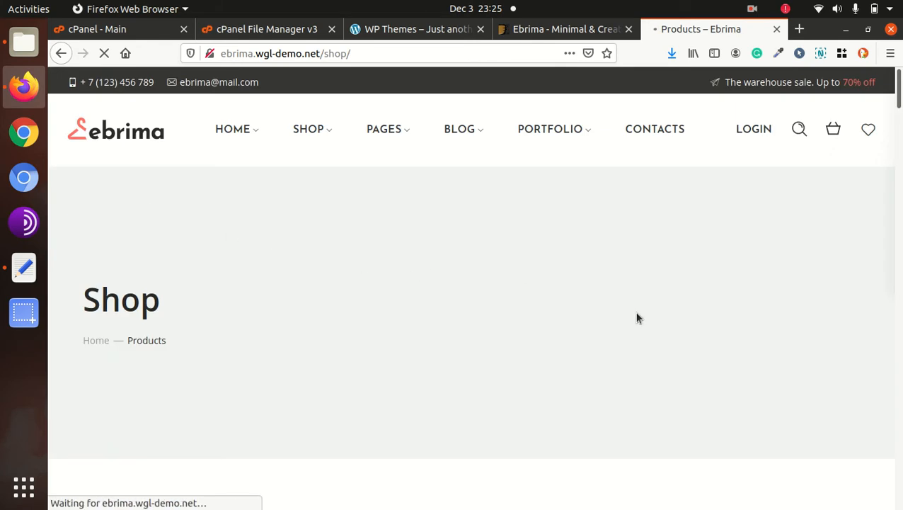
- Look over the Shop page's header banner and its view, sorting and filter controls
{"action": "scroll", "coordinate": [609, 306], "scroll_direction": "down", "scroll_amount": 3}
{"action": "scroll", "coordinate": [608, 307], "scroll_direction": "down", "scroll_amount": 1}
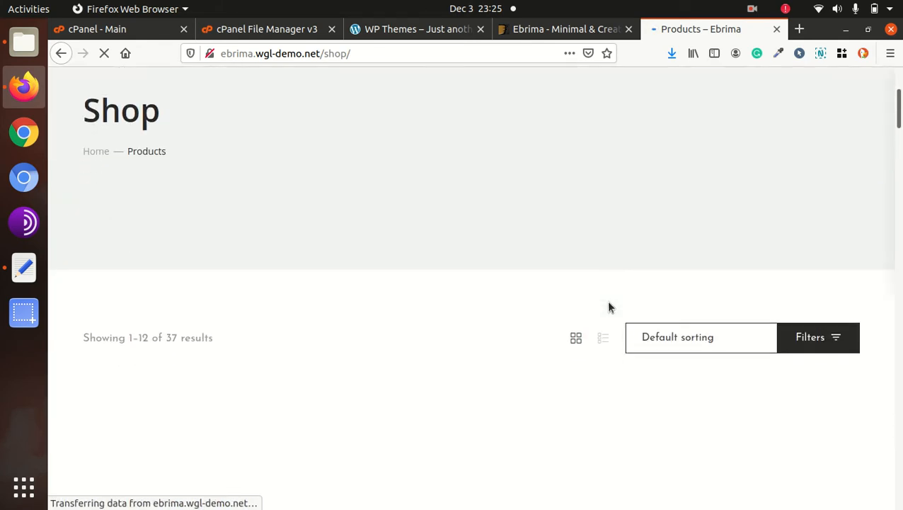
{"action": "scroll", "coordinate": [736, 308], "scroll_direction": "down", "scroll_amount": 2}
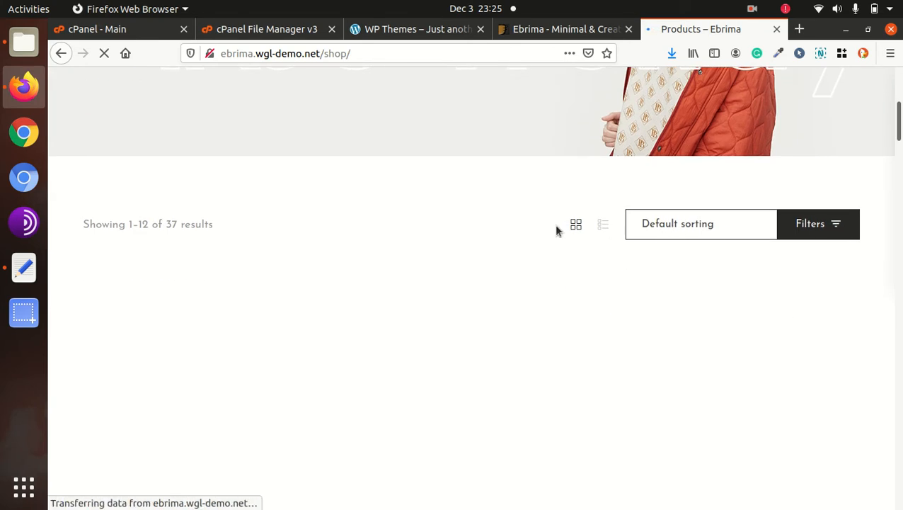
{"action": "scroll", "coordinate": [581, 237], "scroll_direction": "down", "scroll_amount": 2}
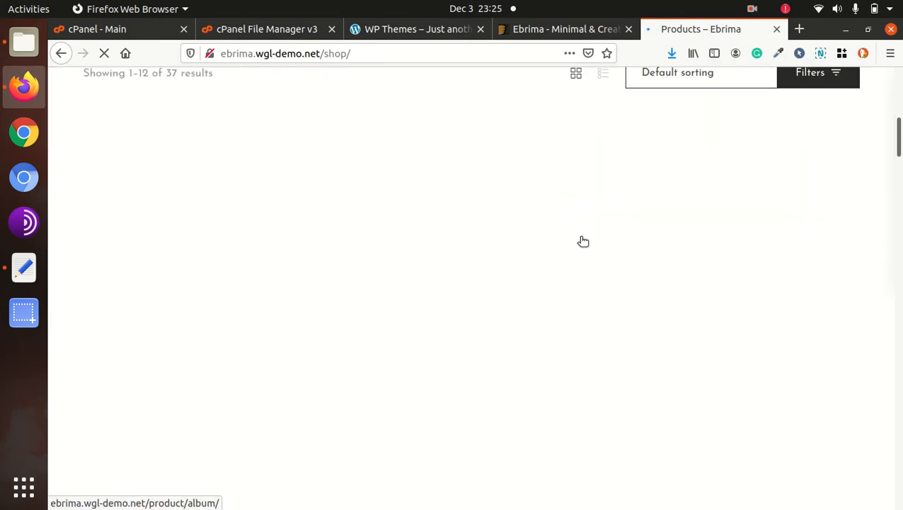
{"action": "scroll", "coordinate": [581, 238], "scroll_direction": "up", "scroll_amount": 3}
{"action": "scroll", "coordinate": [582, 242], "scroll_direction": "up", "scroll_amount": 3}
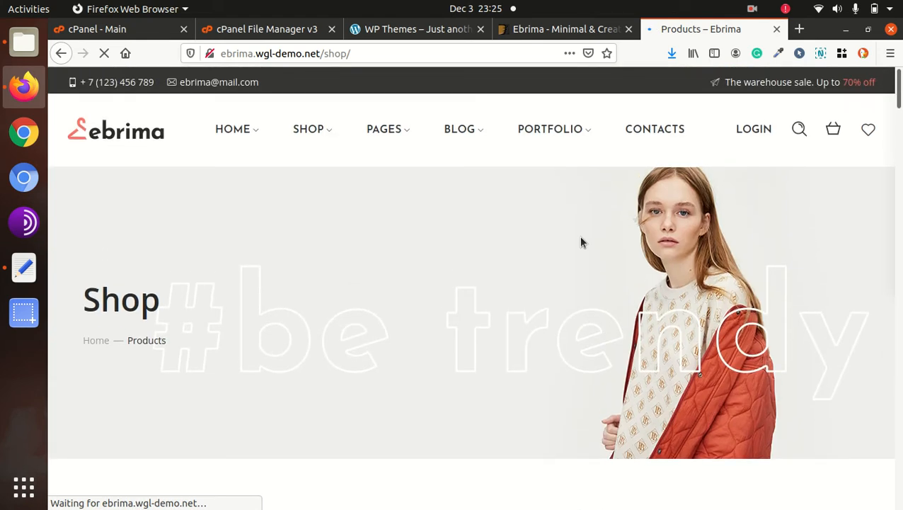
{"action": "scroll", "coordinate": [581, 242], "scroll_direction": "down", "scroll_amount": 2}
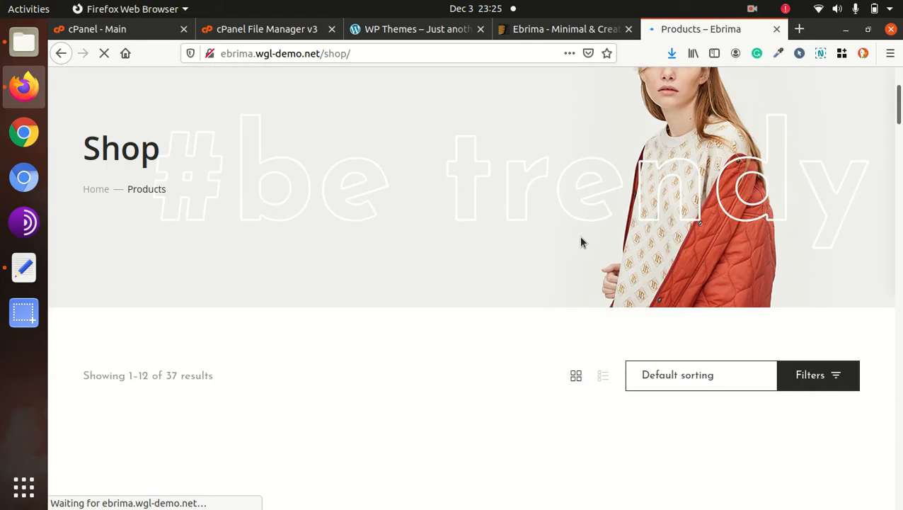
{"action": "scroll", "coordinate": [586, 255], "scroll_direction": "down", "scroll_amount": 3}
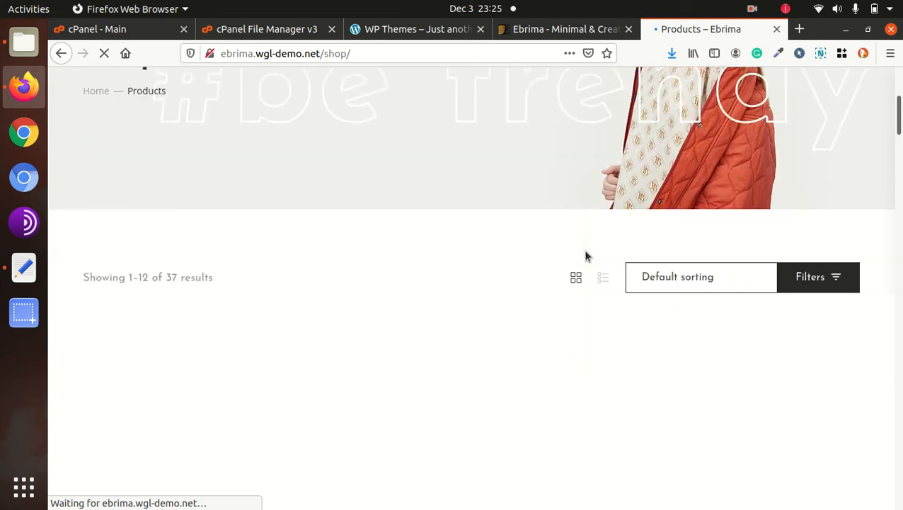
{"action": "scroll", "coordinate": [631, 240], "scroll_direction": "up", "scroll_amount": 2}
{"action": "scroll", "coordinate": [631, 241], "scroll_direction": "up", "scroll_amount": 3}
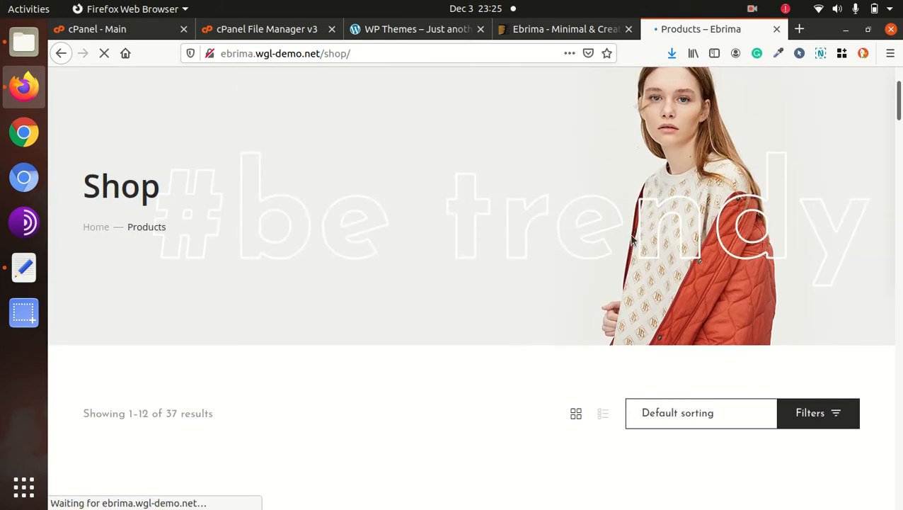
{"action": "mouse_move", "coordinate": [298, 149]}
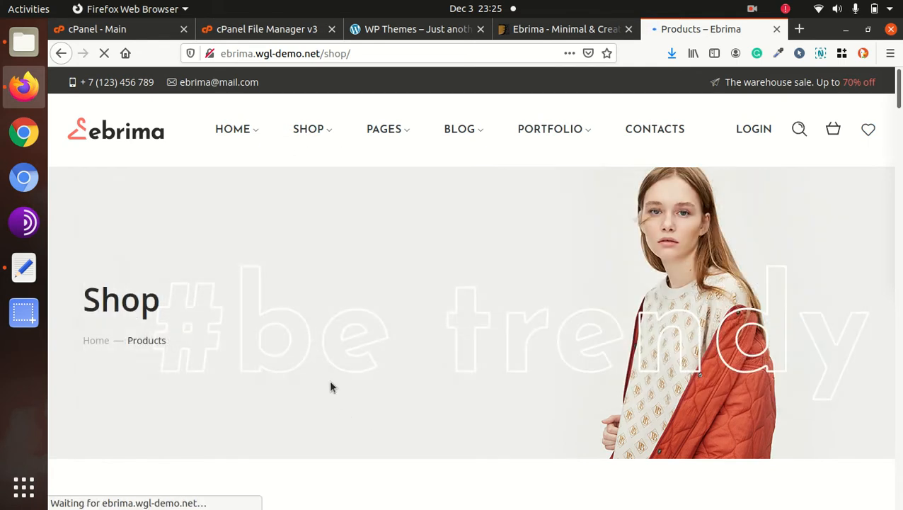
{"action": "scroll", "coordinate": [347, 367], "scroll_direction": "down", "scroll_amount": 2}
{"action": "scroll", "coordinate": [352, 373], "scroll_direction": "down", "scroll_amount": 2}
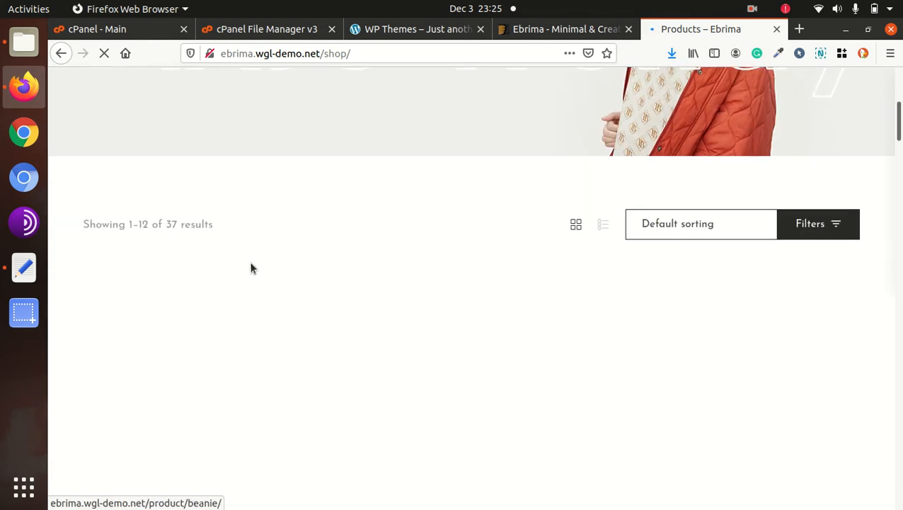
{"action": "scroll", "coordinate": [328, 262], "scroll_direction": "up", "scroll_amount": 3}
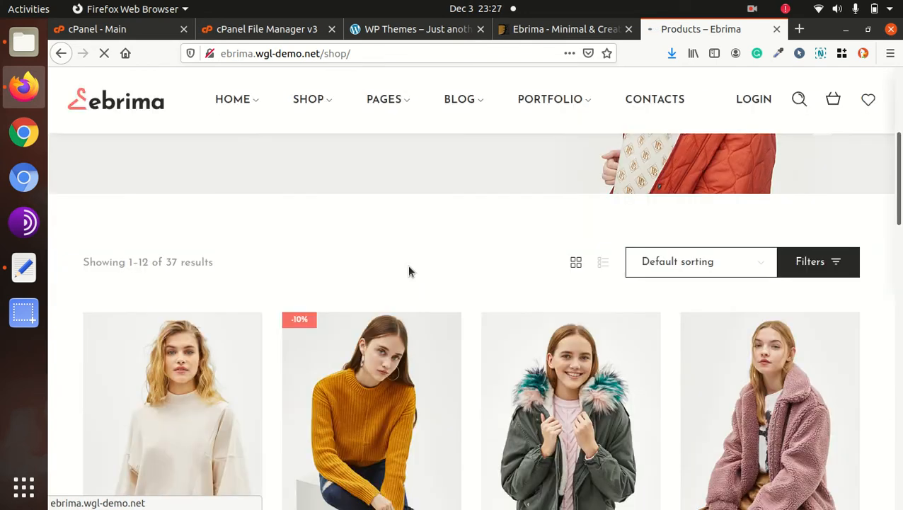
- Examine the clothing products in the Shop page's four-column grid, including their prices, ratings and page navigation
{"action": "scroll", "coordinate": [409, 271], "scroll_direction": "down", "scroll_amount": 6}
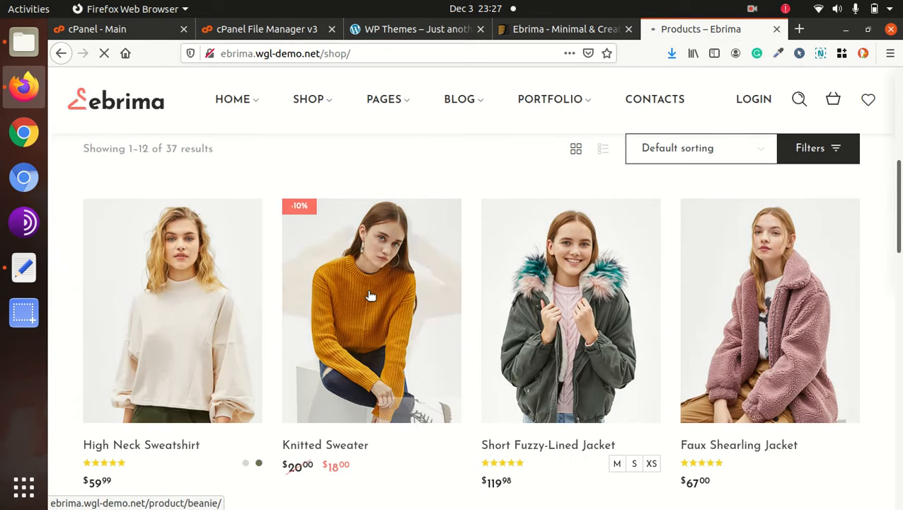
{"action": "scroll", "coordinate": [291, 319], "scroll_direction": "down", "scroll_amount": 6}
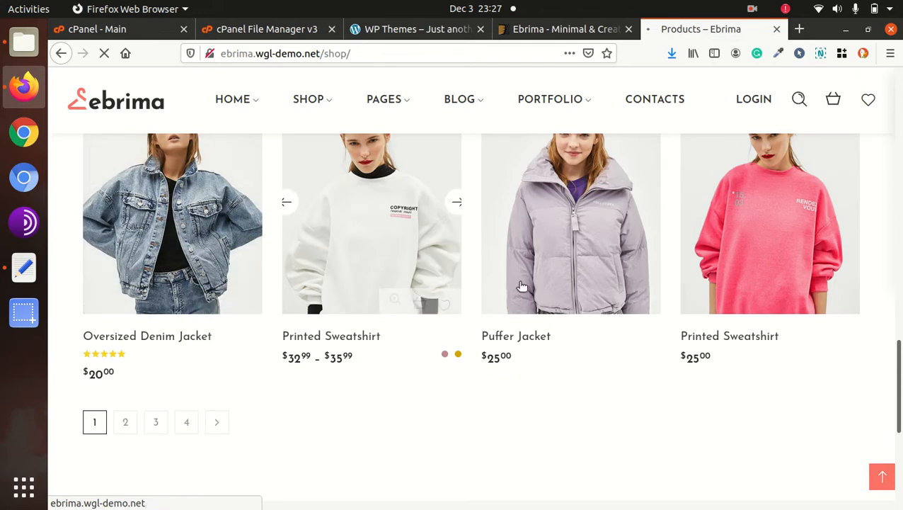
{"action": "scroll", "coordinate": [520, 288], "scroll_direction": "down", "scroll_amount": 2}
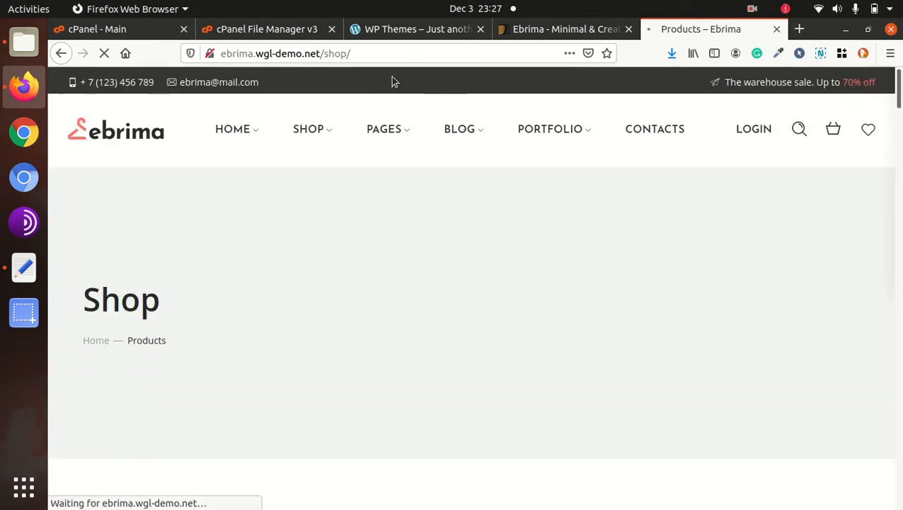
{"action": "mouse_move", "coordinate": [384, 129]}
{"action": "scroll", "coordinate": [383, 345], "scroll_direction": "down", "scroll_amount": 5}
{"action": "scroll", "coordinate": [382, 344], "scroll_direction": "down", "scroll_amount": 2}
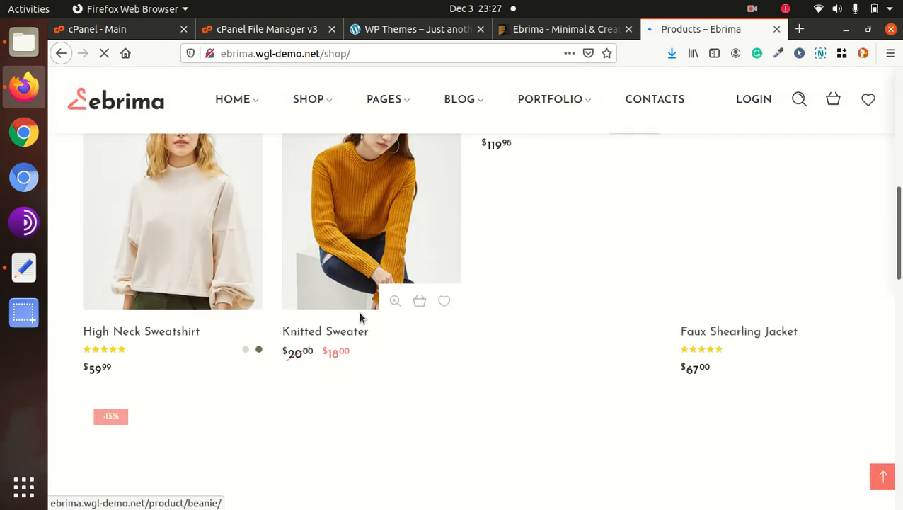
{"action": "scroll", "coordinate": [457, 298], "scroll_direction": "down", "scroll_amount": 3}
{"action": "scroll", "coordinate": [457, 298], "scroll_direction": "down", "scroll_amount": 7}
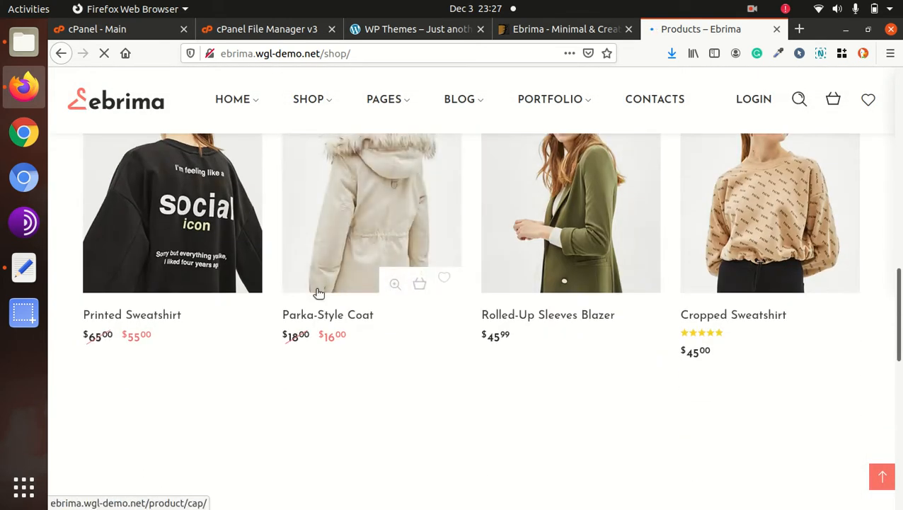
- Review the Shop page's Home, Shop and Pages navigation options and return to the Ebrima demo homepage
{"action": "scroll", "coordinate": [396, 289], "scroll_direction": "up", "scroll_amount": 9}
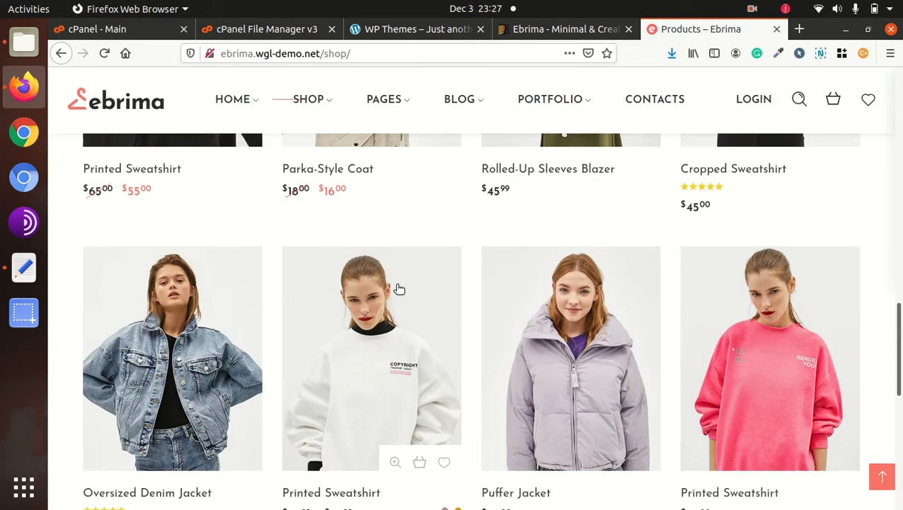
{"action": "scroll", "coordinate": [398, 288], "scroll_direction": "up", "scroll_amount": 6}
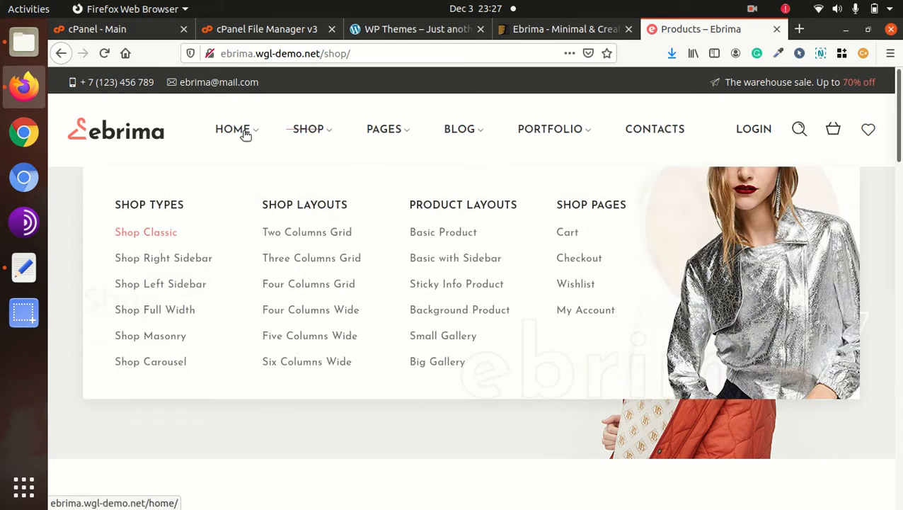
{"action": "mouse_move", "coordinate": [229, 134]}
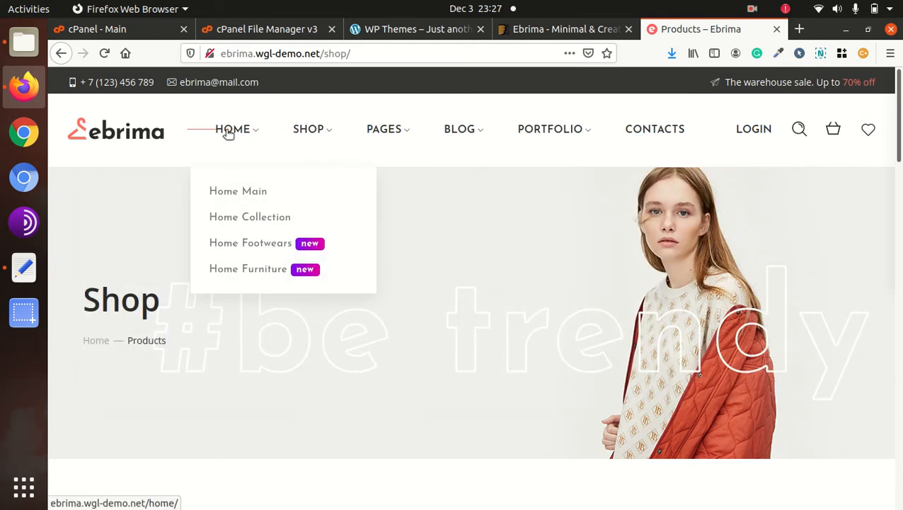
{"action": "mouse_move", "coordinate": [398, 220]}
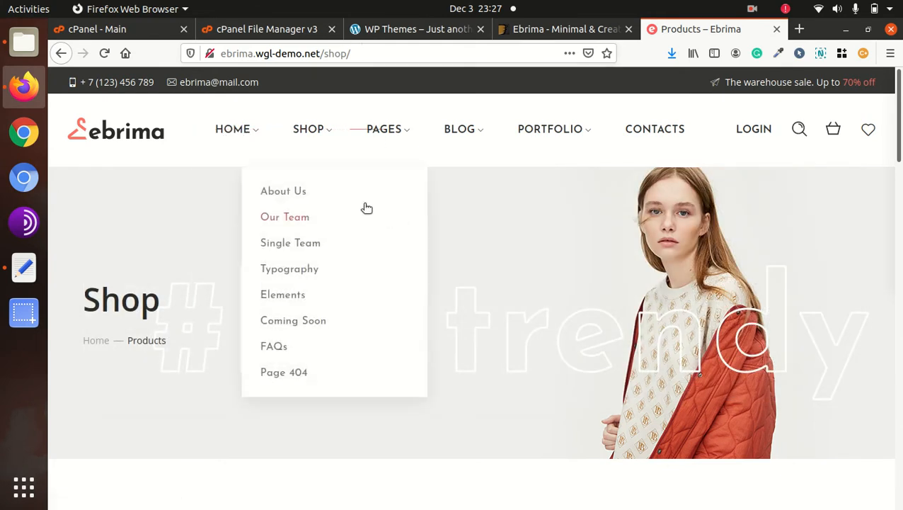
{"action": "left_click", "coordinate": [144, 134]}
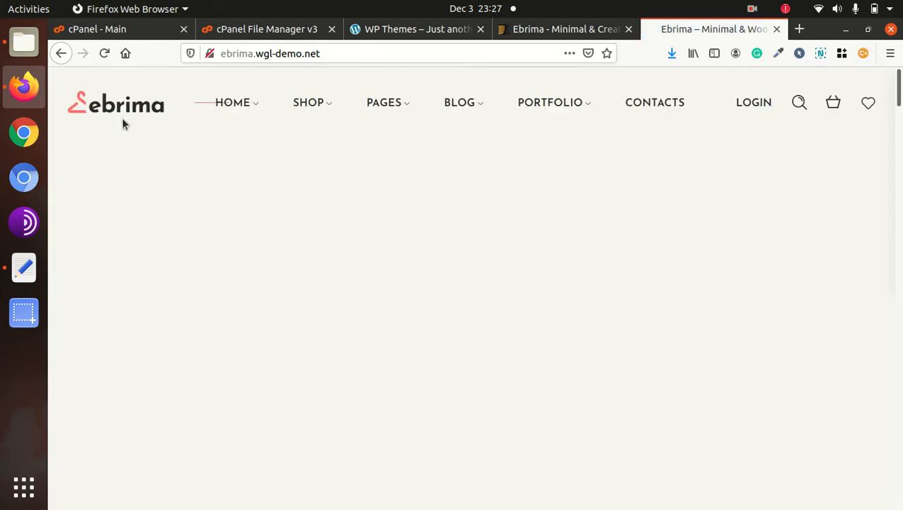
- Switch to the Ebrima item page on ThemeForest and review its title, preview image and regular licence details
{"action": "left_click", "coordinate": [540, 31]}
{"action": "scroll", "coordinate": [718, 268], "scroll_direction": "up", "scroll_amount": 5}
{"action": "left_click_drag", "start_coordinate": [900, 159], "coordinate": [887, 92]}
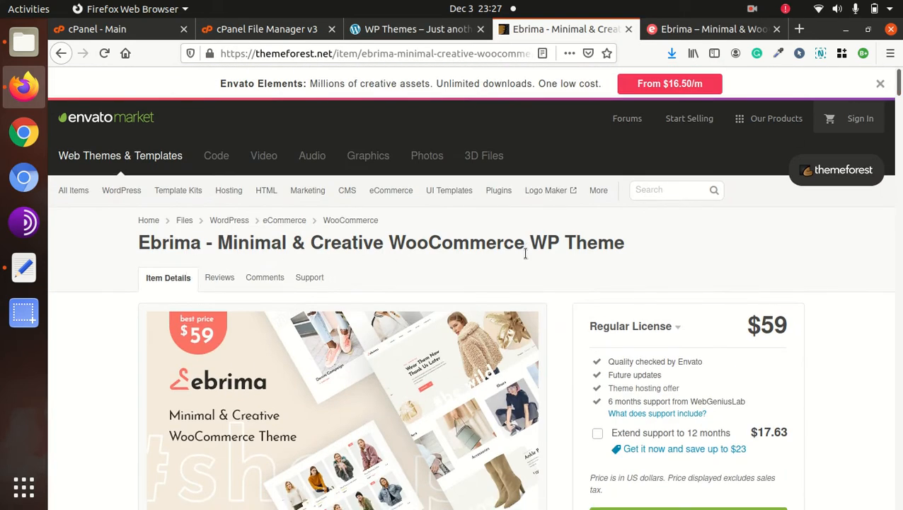
{"action": "scroll", "coordinate": [416, 294], "scroll_direction": "down", "scroll_amount": 1}
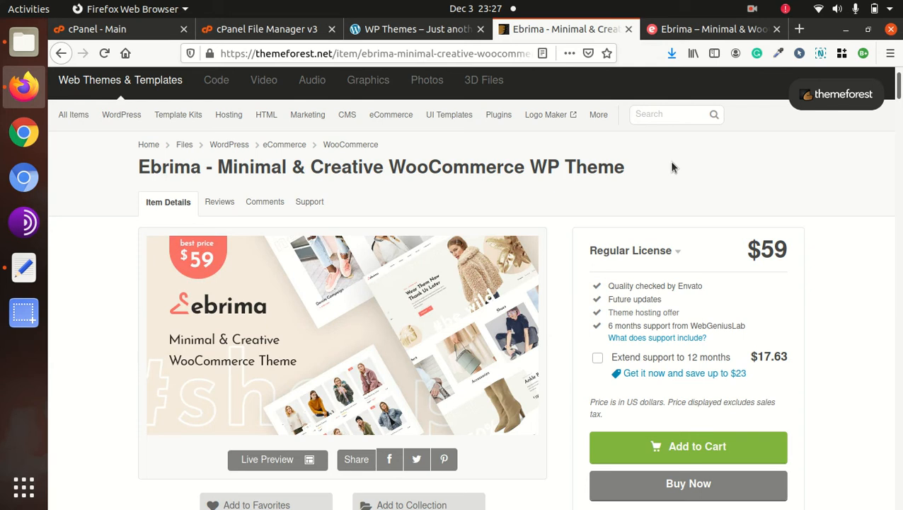
- Switch to the WordPress site at o-era.co and look over its front page with the Hello world! post
{"action": "left_click", "coordinate": [400, 32]}
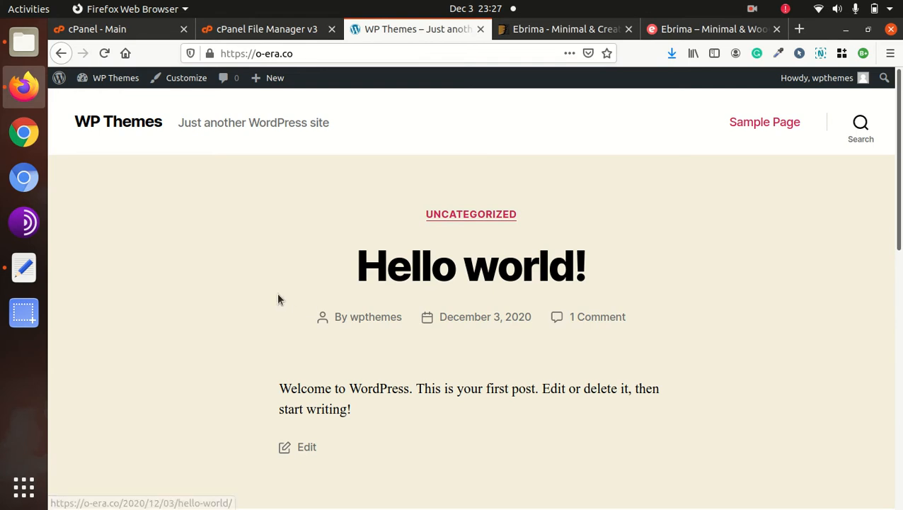
{"action": "scroll", "coordinate": [278, 299], "scroll_direction": "down", "scroll_amount": 3}
{"action": "scroll", "coordinate": [278, 298], "scroll_direction": "up", "scroll_amount": 3}
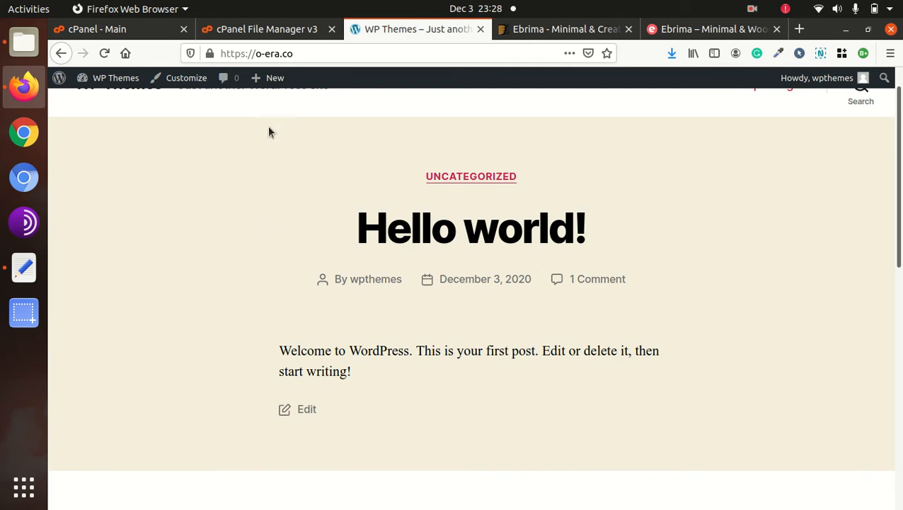
{"action": "scroll", "coordinate": [247, 134], "scroll_direction": "up", "scroll_amount": 1}
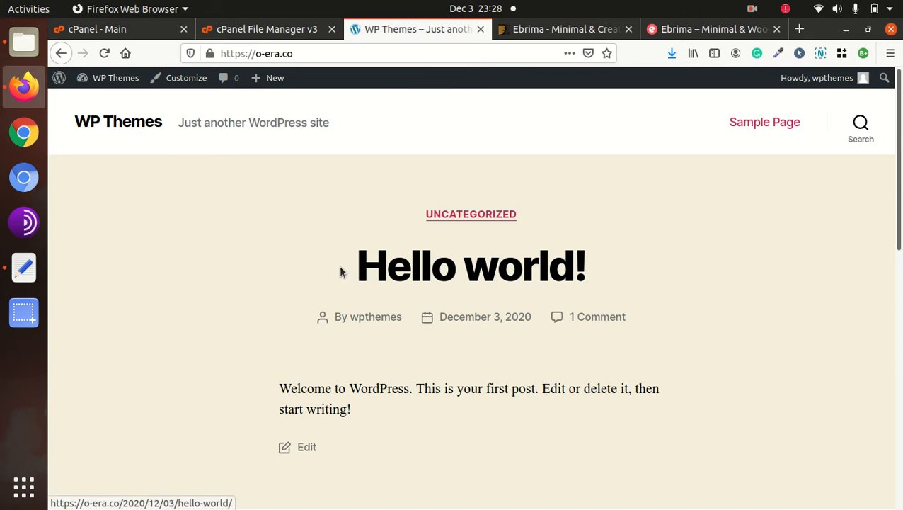
{"action": "double_click", "coordinate": [342, 267]}
{"action": "left_click_drag", "start_coordinate": [526, 283], "coordinate": [621, 282]}
{"action": "left_click", "coordinate": [668, 283]}
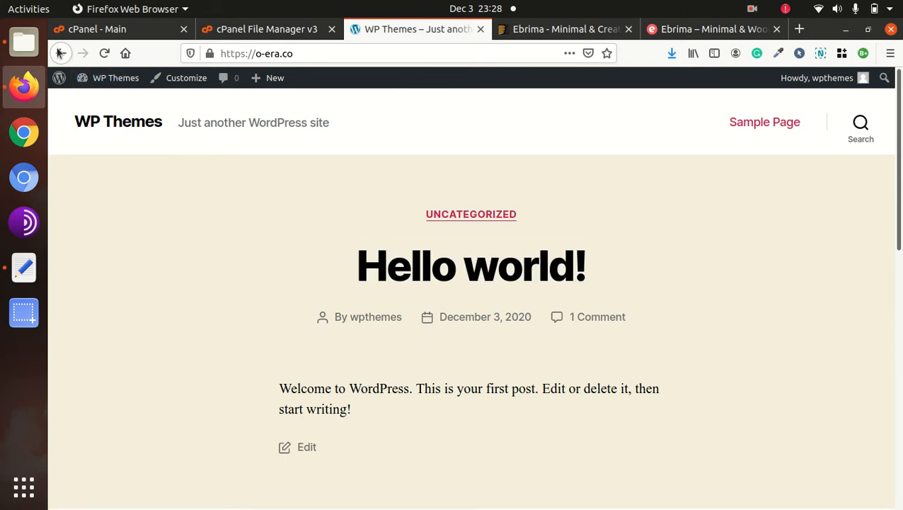
- Switch to Files and examine the Ebrima folder in Downloads, including its Child-Theme, documentation, Licensing and Theme-v.1.1.8 subfolders
{"action": "left_click", "coordinate": [24, 42]}
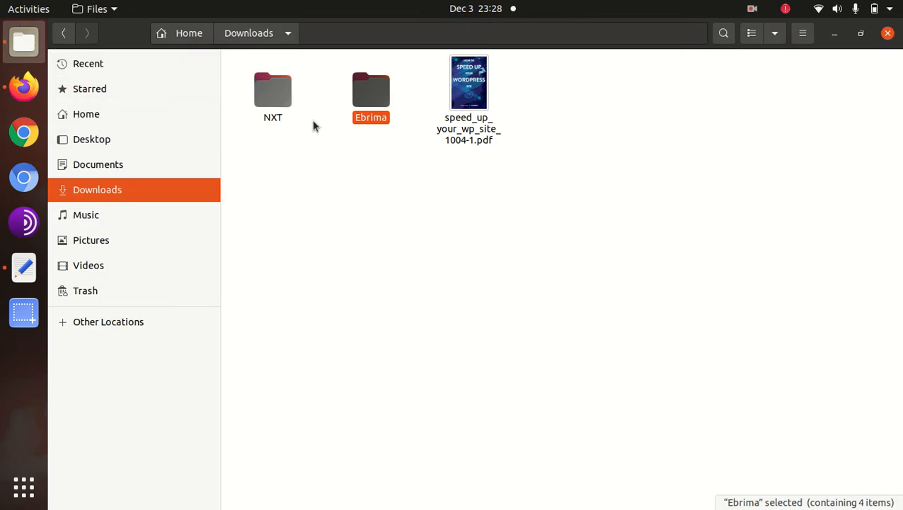
{"action": "double_click", "coordinate": [366, 98]}
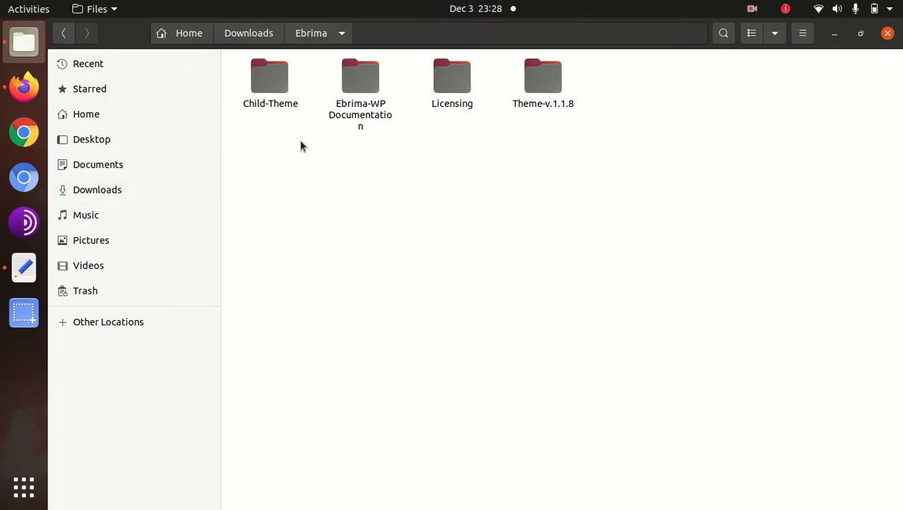
{"action": "left_click", "coordinate": [281, 86]}
{"action": "left_click", "coordinate": [335, 156]}
{"action": "left_click", "coordinate": [361, 81]}
{"action": "left_click", "coordinate": [364, 240]}
{"action": "left_click", "coordinate": [445, 90]}
{"action": "left_click", "coordinate": [506, 191]}
{"action": "double_click", "coordinate": [535, 99]}
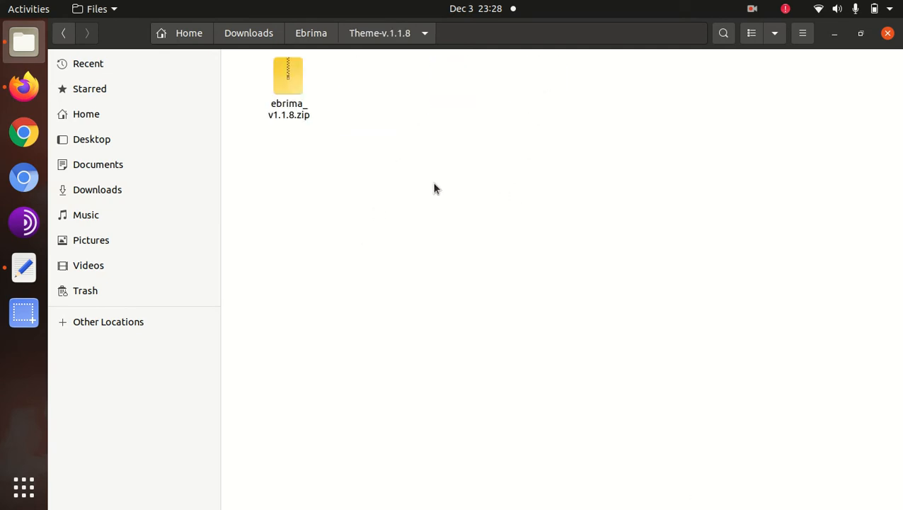
{"action": "left_click", "coordinate": [313, 34]}
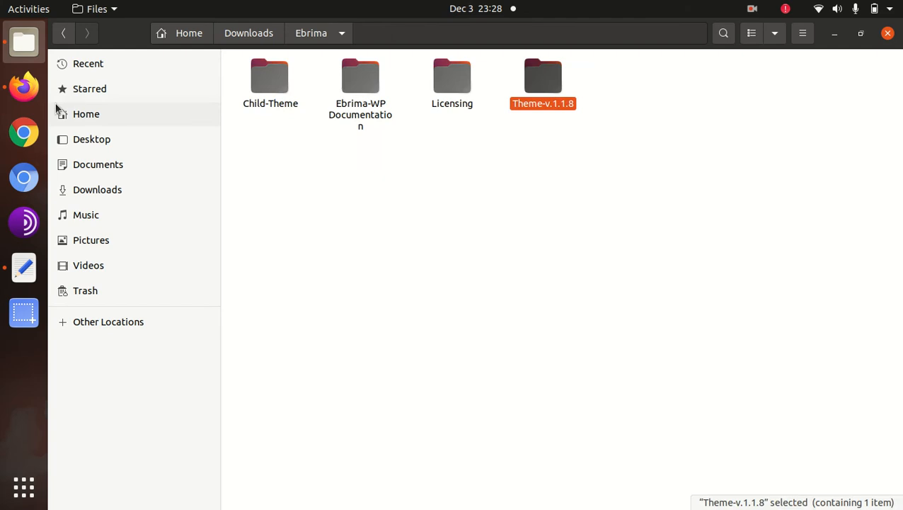
- Return to Firefox, go to the WordPress dashboard's theme management and open the page for adding new themes
{"action": "left_click", "coordinate": [23, 86]}
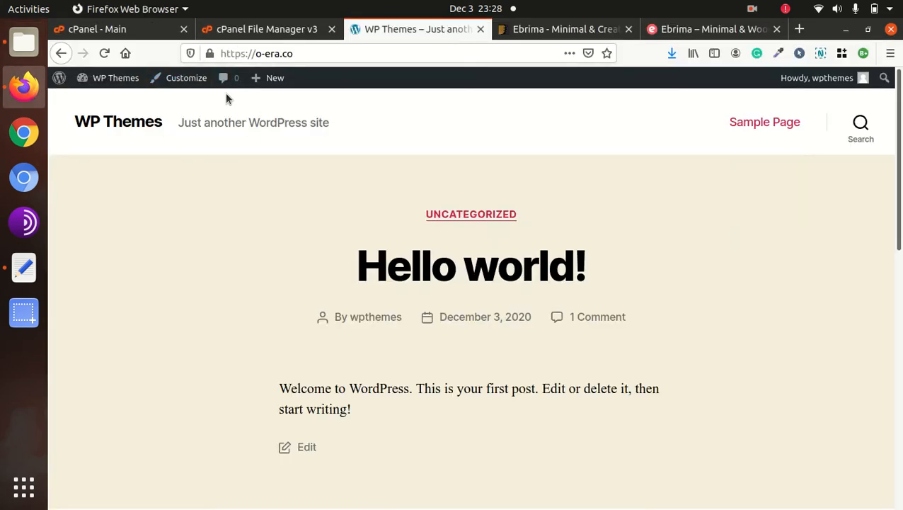
{"action": "mouse_move", "coordinate": [120, 88]}
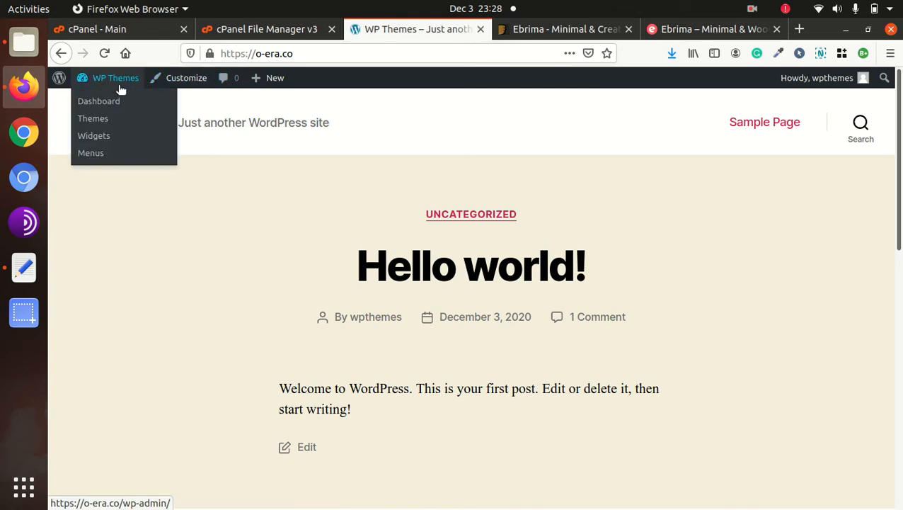
{"action": "left_click", "coordinate": [99, 105]}
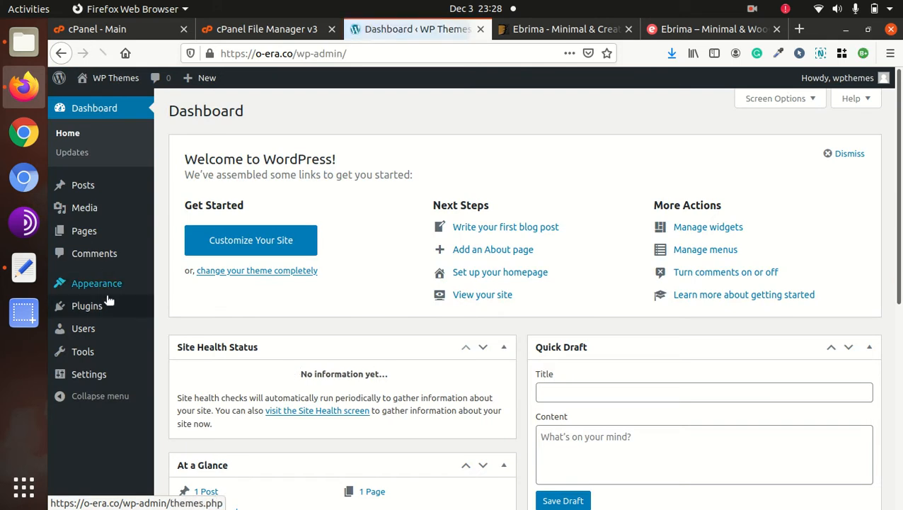
{"action": "mouse_move", "coordinate": [124, 284]}
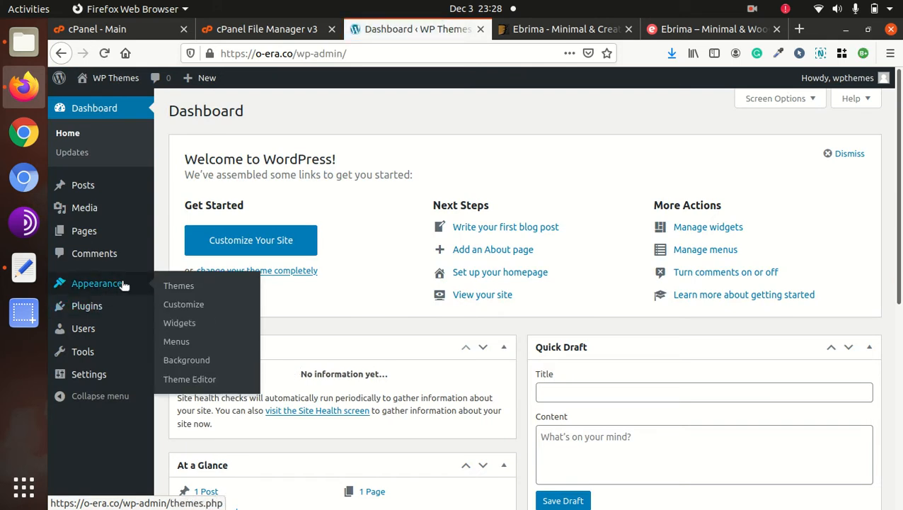
{"action": "left_click", "coordinate": [192, 293]}
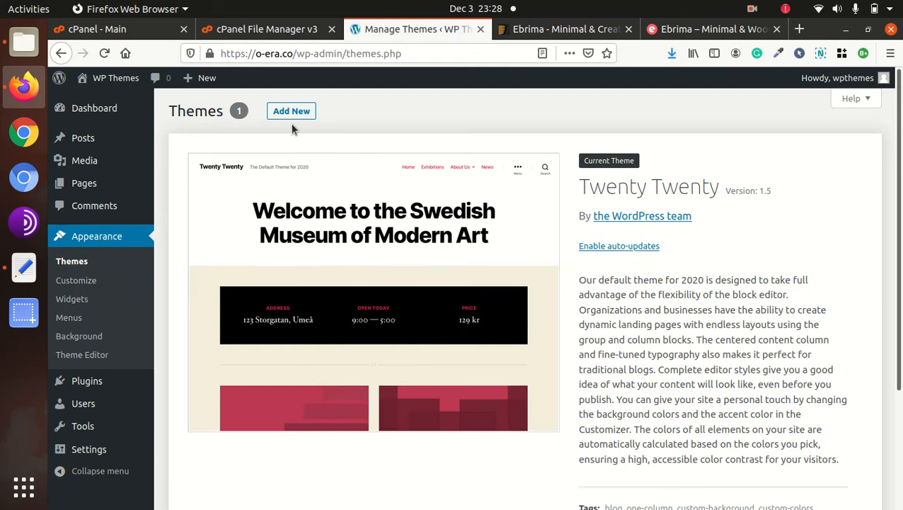
{"action": "left_click", "coordinate": [292, 113]}
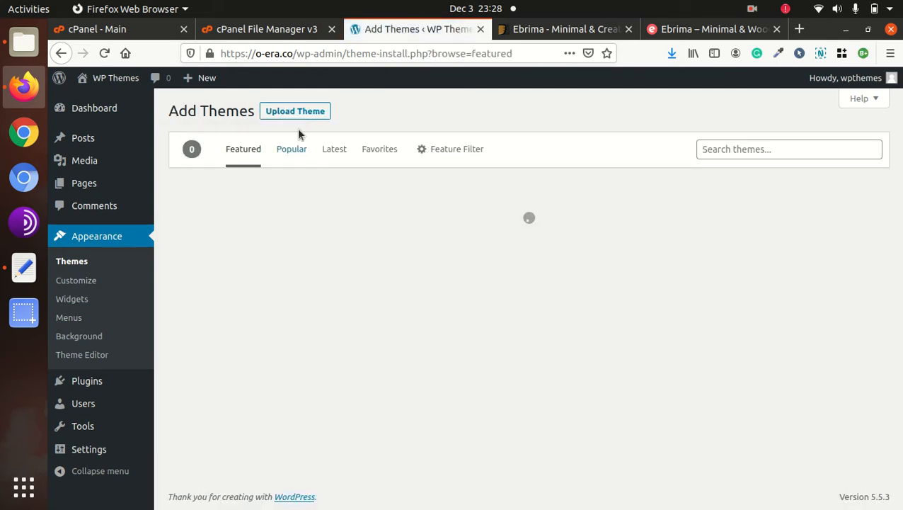
{"action": "left_click", "coordinate": [297, 113]}
{"action": "left_click", "coordinate": [423, 233]}
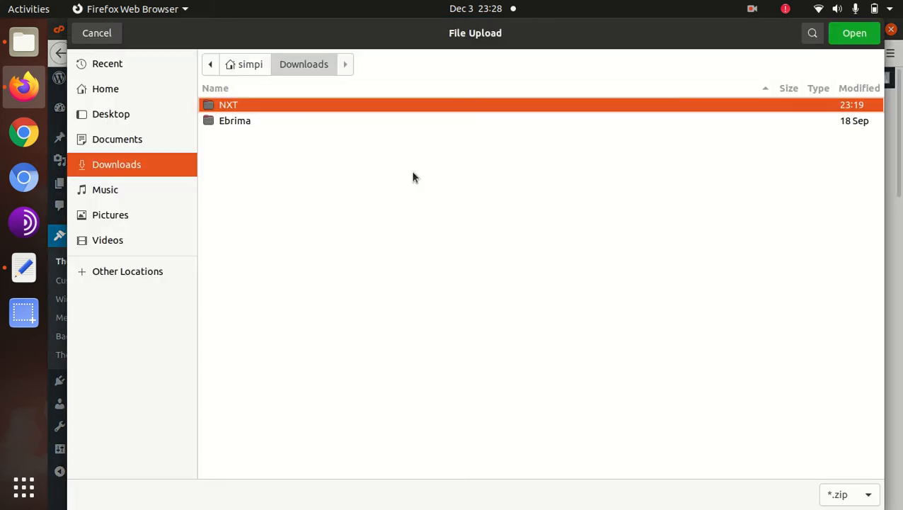
{"action": "double_click", "coordinate": [254, 121]}
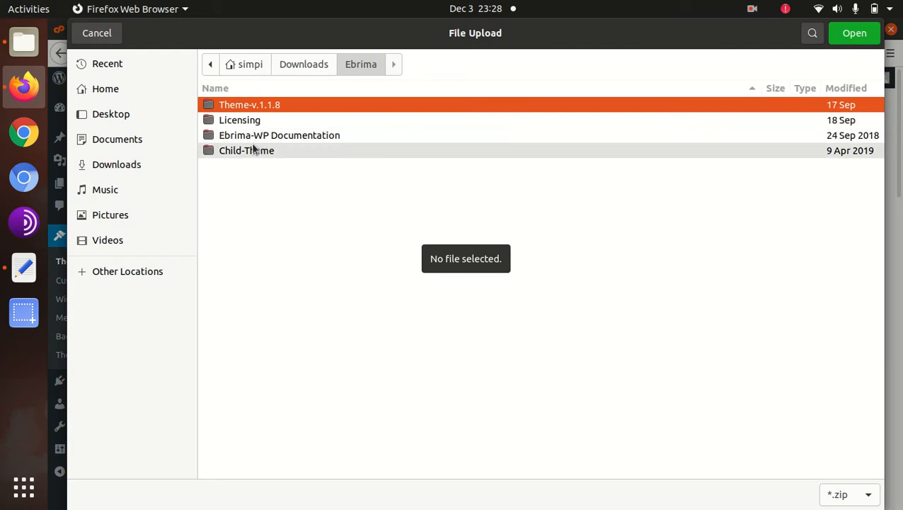
{"action": "double_click", "coordinate": [275, 106]}
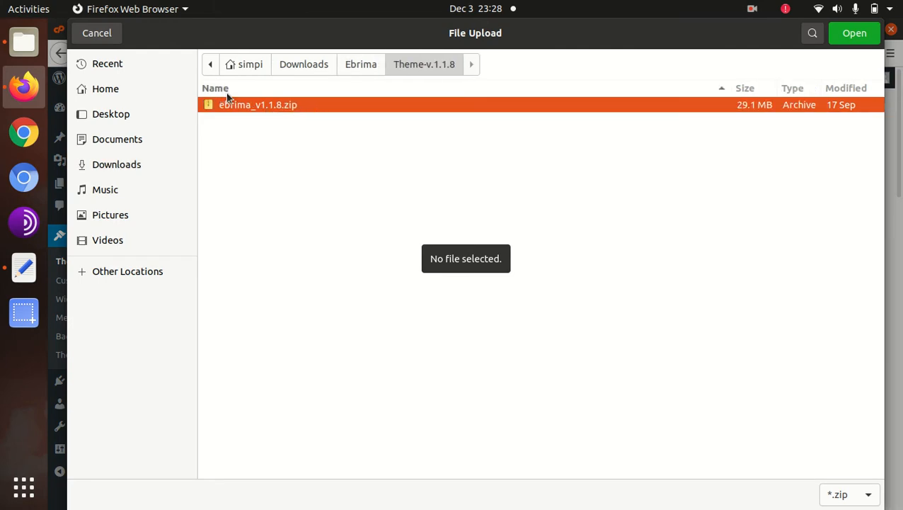
{"action": "left_click", "coordinate": [108, 39]}
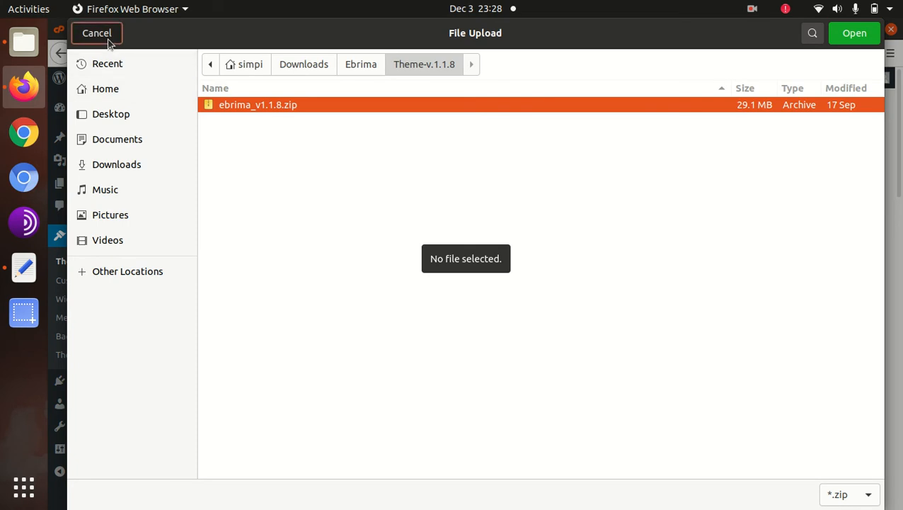
- Upload ebrima_v1.1.8.zip from Ebrima/Theme-v.1.1.8 to o-era.co/wp-content/themes with cPanel File Manager, and return to the themes folder
{"action": "left_click", "coordinate": [244, 29]}
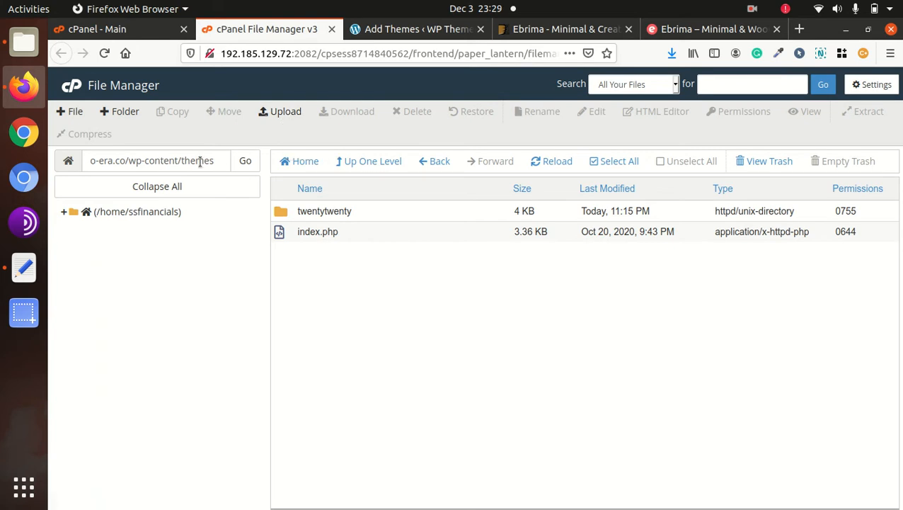
{"action": "left_click", "coordinate": [296, 118]}
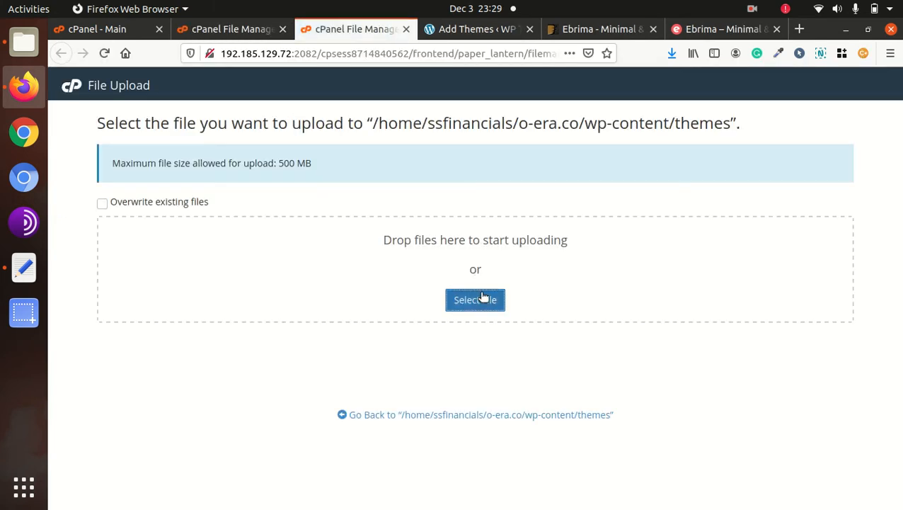
{"action": "left_click", "coordinate": [480, 299]}
{"action": "double_click", "coordinate": [258, 120]}
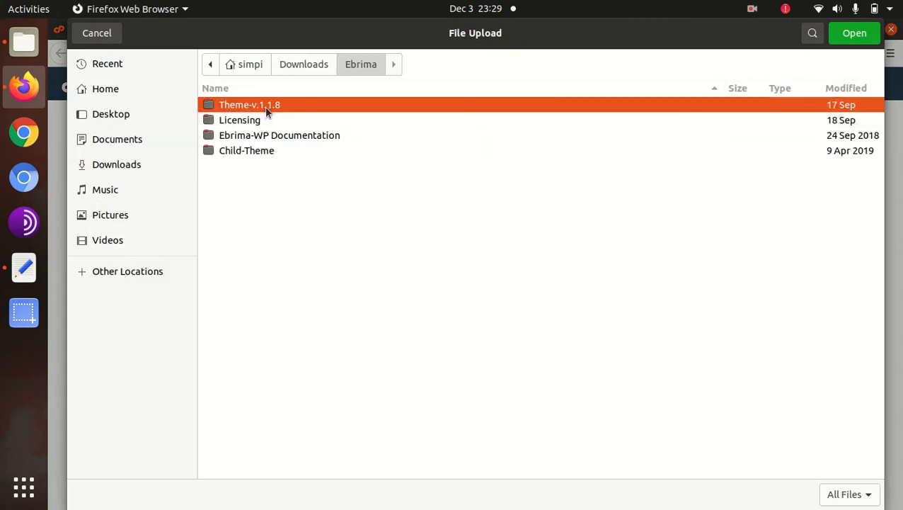
{"action": "double_click", "coordinate": [265, 106]}
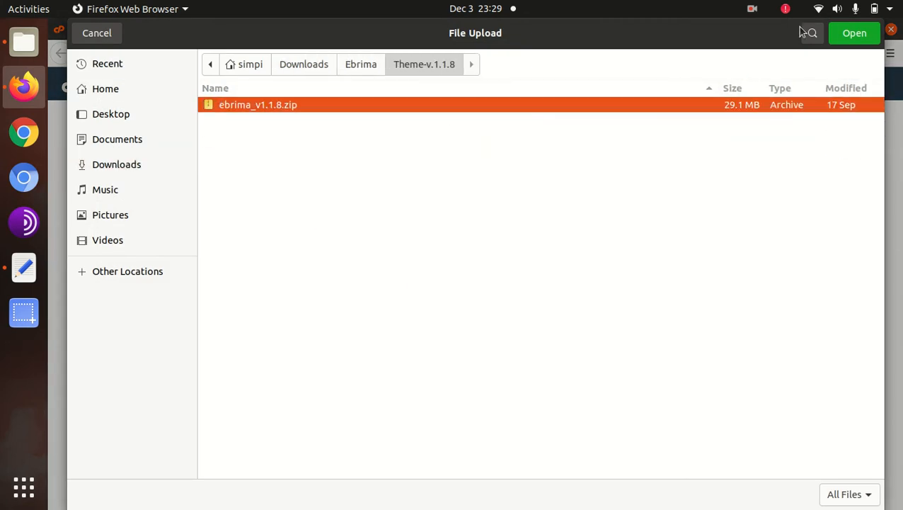
{"action": "left_click", "coordinate": [858, 35]}
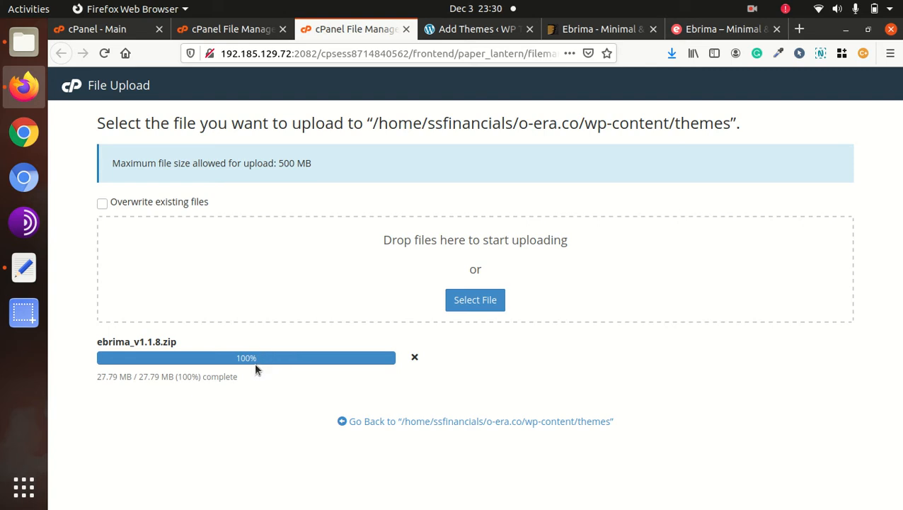
{"action": "left_click", "coordinate": [461, 423]}
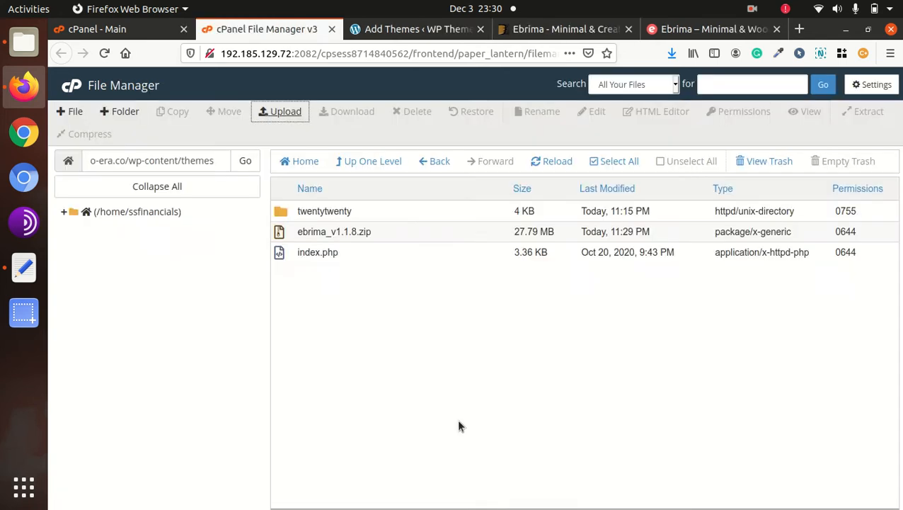
- Extract ebrima_v1.1.8.zip into /o-era.co/wp-content/themes and close the extraction results
{"action": "right_click", "coordinate": [408, 231]}
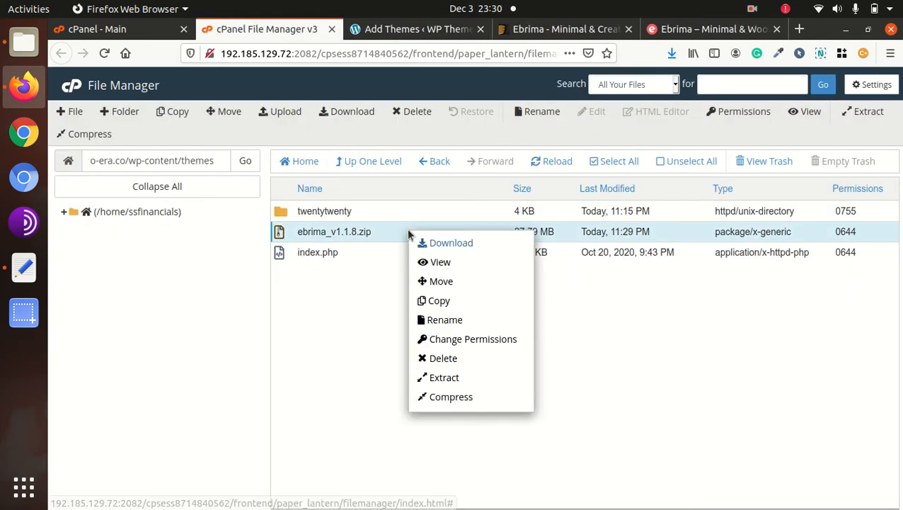
{"action": "left_click", "coordinate": [439, 378]}
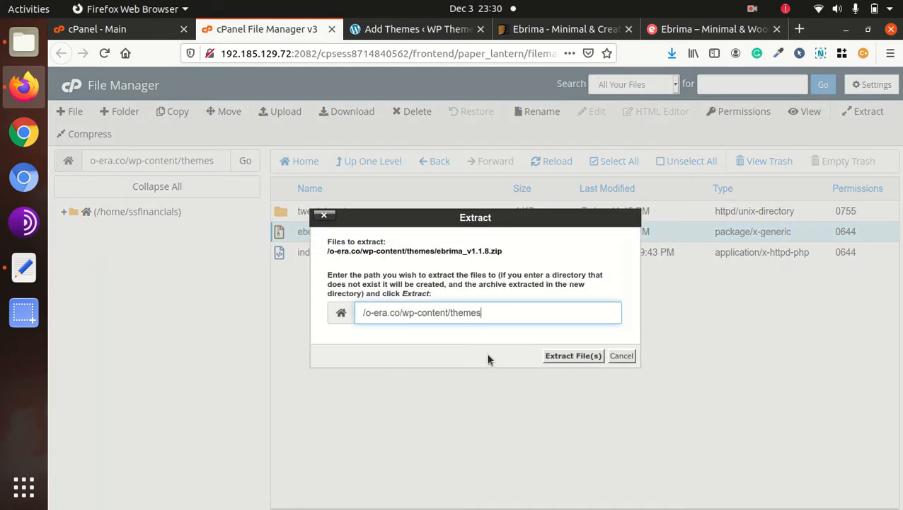
{"action": "left_click", "coordinate": [556, 355]}
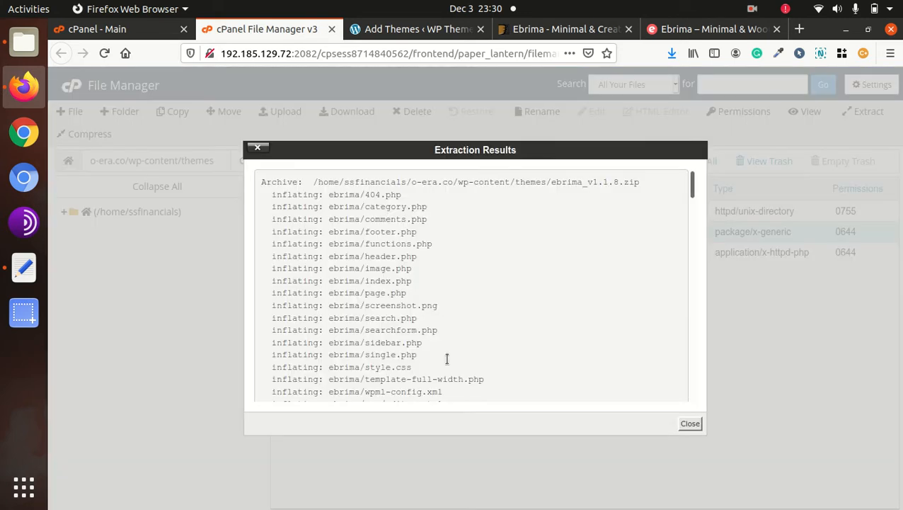
{"action": "left_click", "coordinate": [694, 427]}
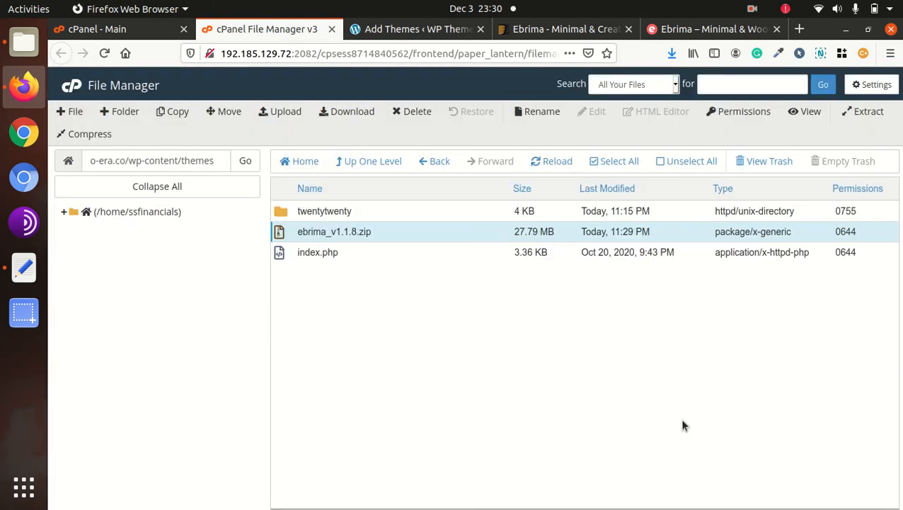
- Reload the themes folder in File Manager, examine the contents of the extracted ebrima folder, and return to the themes folder
{"action": "left_click", "coordinate": [551, 163]}
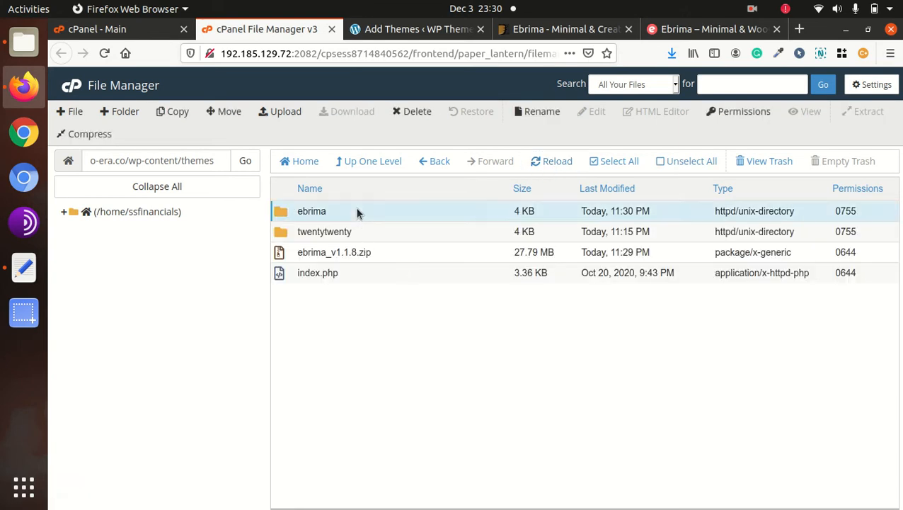
{"action": "double_click", "coordinate": [358, 213]}
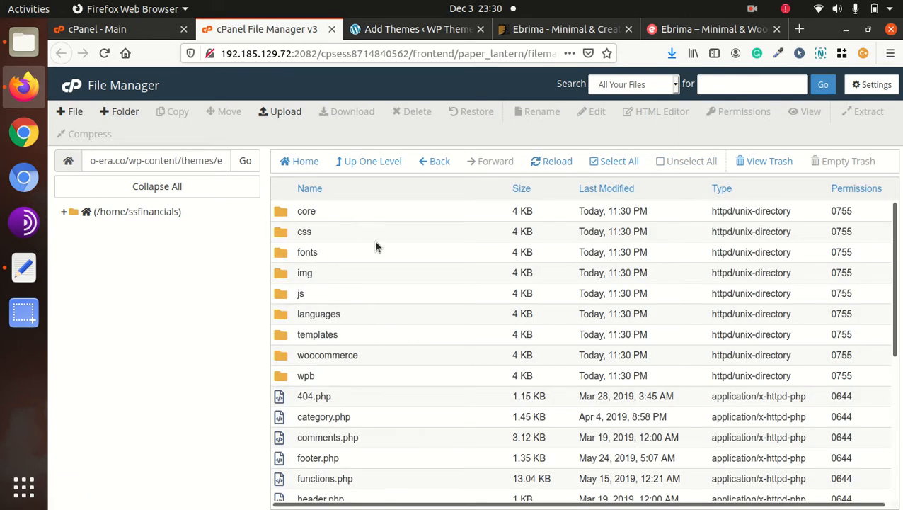
{"action": "scroll", "coordinate": [373, 236], "scroll_direction": "down", "scroll_amount": 6}
{"action": "left_click", "coordinate": [363, 162]}
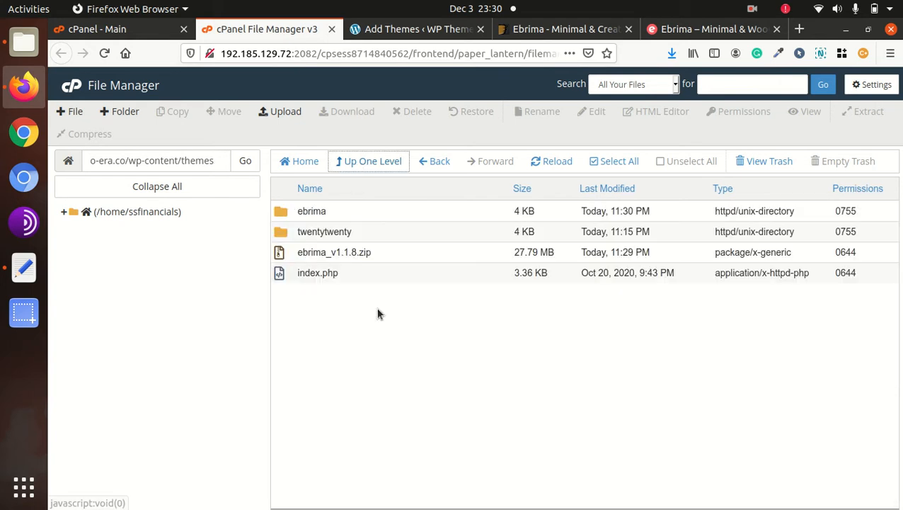
- Delete the ebrima_v1.1.8.zip archive from the themes folder and select the ebrima folder
{"action": "left_click", "coordinate": [382, 256]}
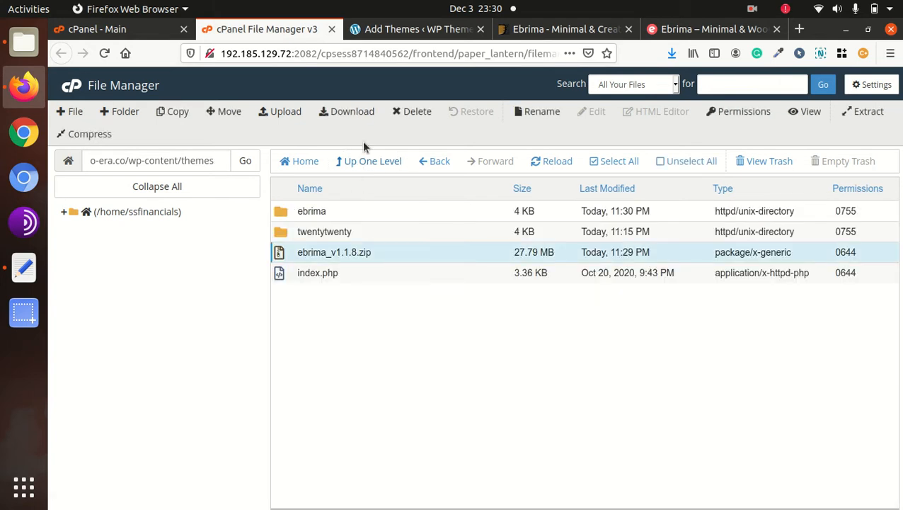
{"action": "left_click", "coordinate": [413, 111]}
{"action": "left_click", "coordinate": [339, 295]}
{"action": "left_click", "coordinate": [582, 332]}
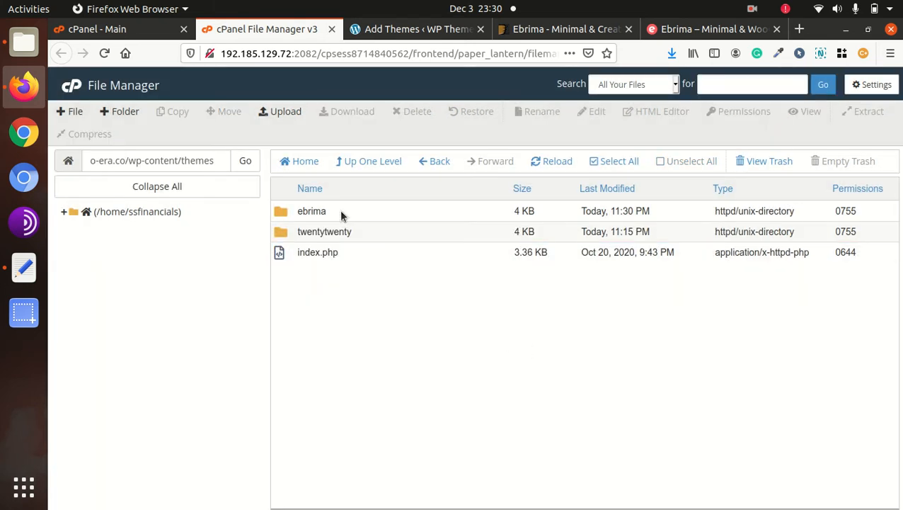
{"action": "left_click", "coordinate": [340, 217]}
- Go to the installed themes in the WordPress dashboard, read the Ebrima theme's description and activate the theme
{"action": "left_click", "coordinate": [397, 31]}
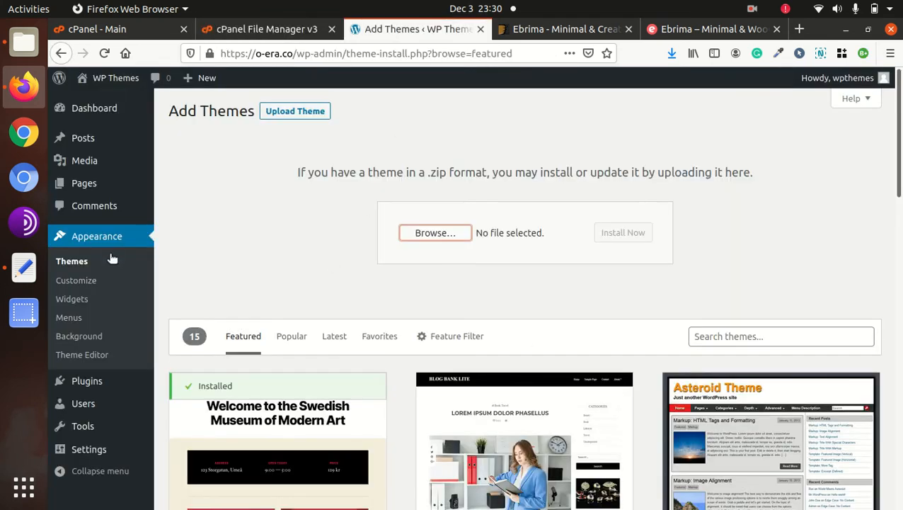
{"action": "left_click", "coordinate": [82, 268]}
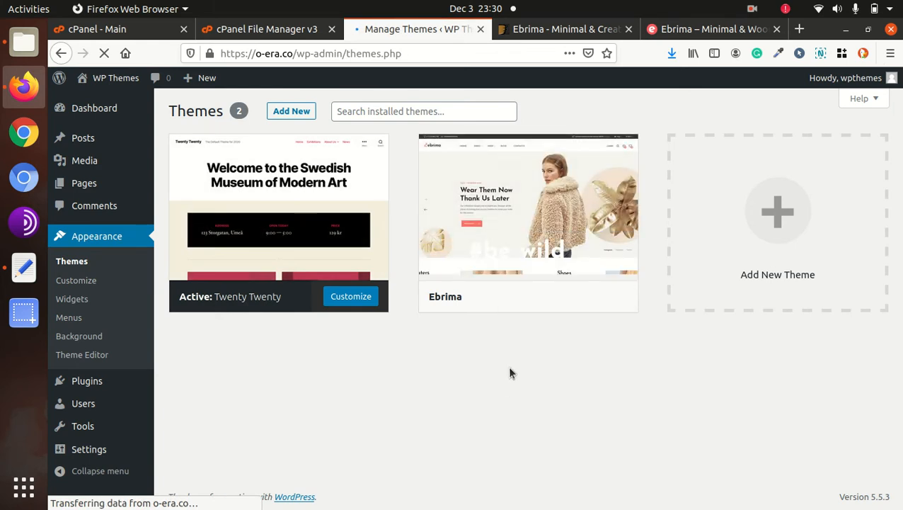
{"action": "left_click", "coordinate": [522, 244]}
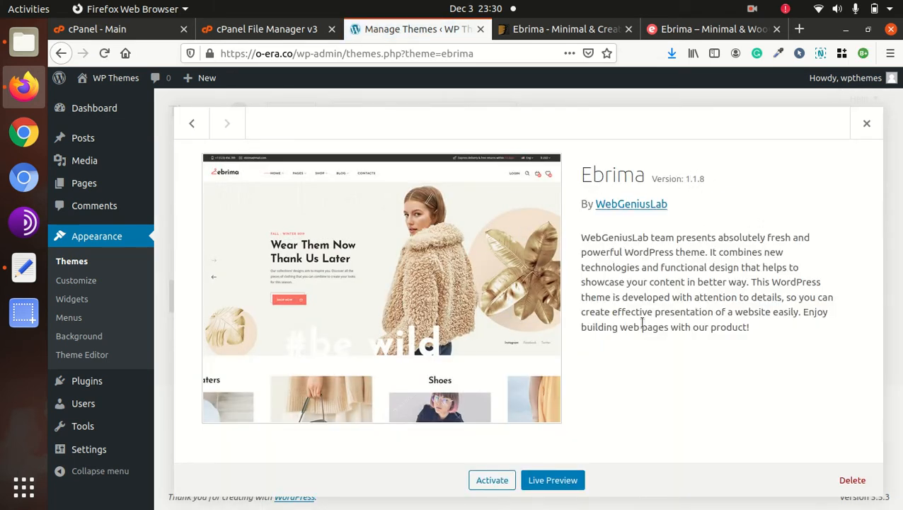
{"action": "left_click_drag", "start_coordinate": [580, 245], "coordinate": [652, 238]}
{"action": "left_click", "coordinate": [676, 324]}
{"action": "left_click_drag", "start_coordinate": [589, 240], "coordinate": [708, 313]}
{"action": "left_click", "coordinate": [693, 345]}
{"action": "left_click", "coordinate": [483, 482]}
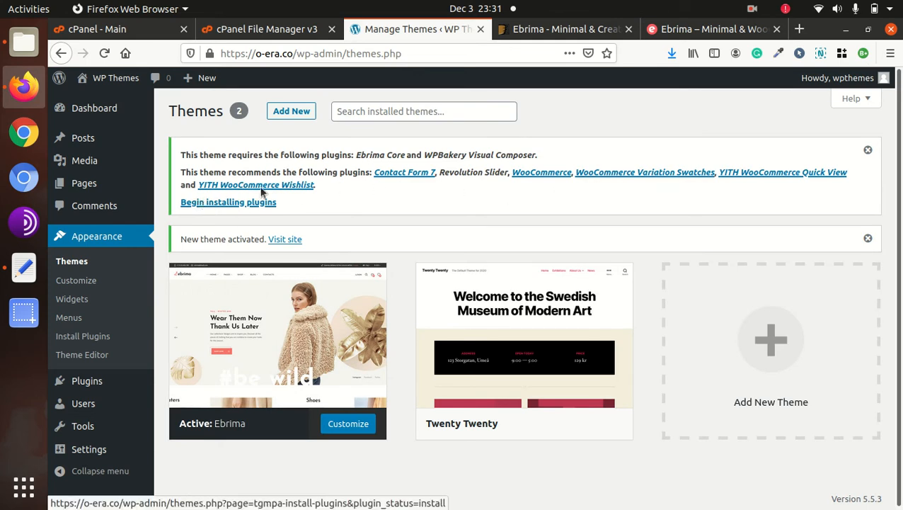
- Begin installing the theme's plugins, review the list of required and recommended ones, and install and activate Ebrima Core
{"action": "left_click", "coordinate": [202, 206]}
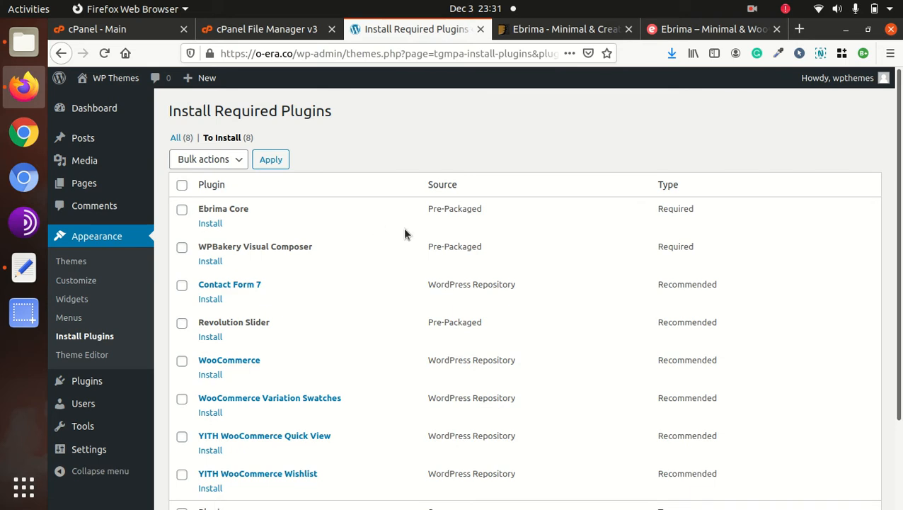
{"action": "scroll", "coordinate": [405, 234], "scroll_direction": "down", "scroll_amount": 2}
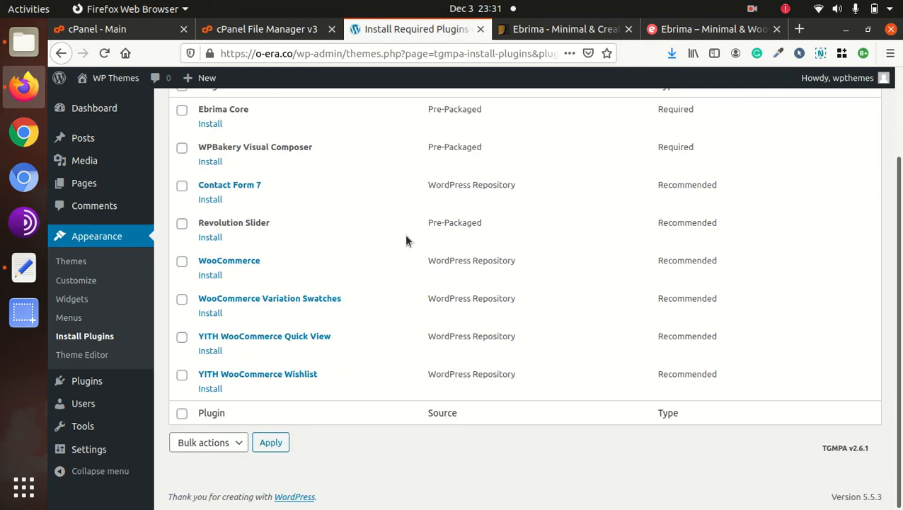
{"action": "scroll", "coordinate": [404, 234], "scroll_direction": "up", "scroll_amount": 2}
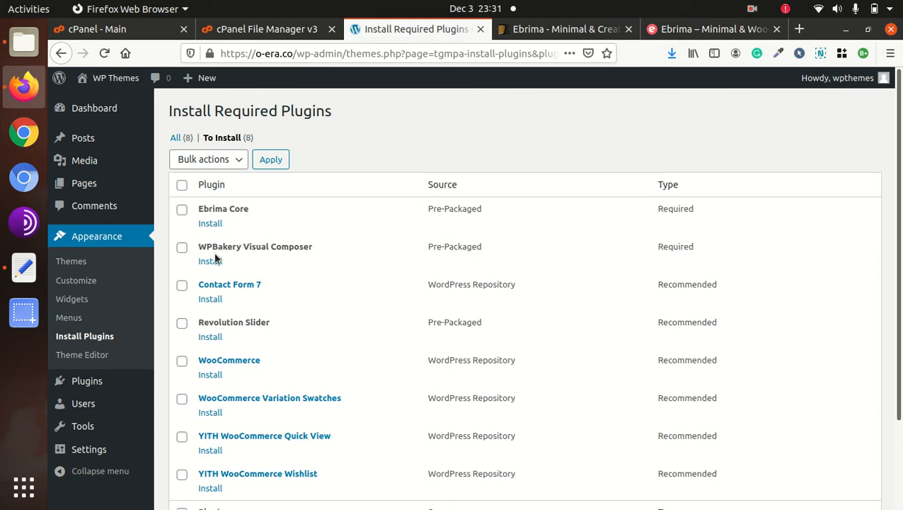
{"action": "scroll", "coordinate": [215, 254], "scroll_direction": "down", "scroll_amount": 2}
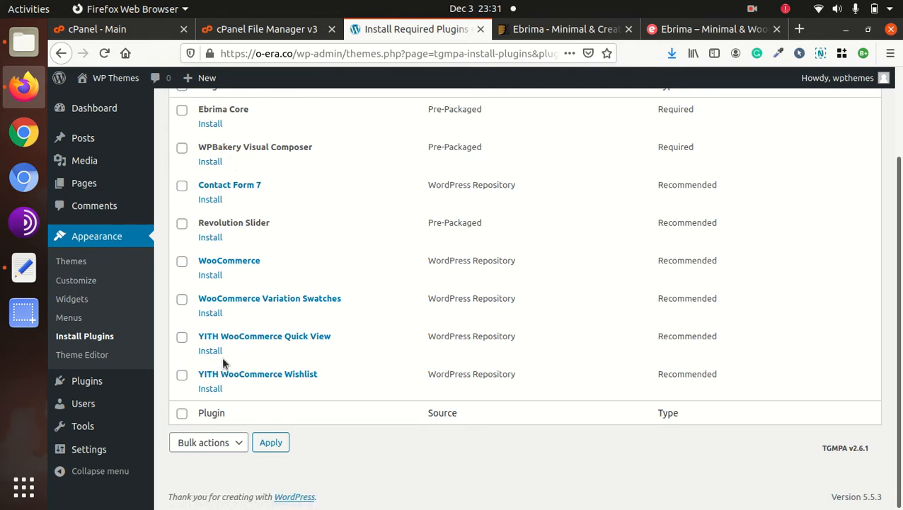
{"action": "scroll", "coordinate": [224, 360], "scroll_direction": "up", "scroll_amount": 2}
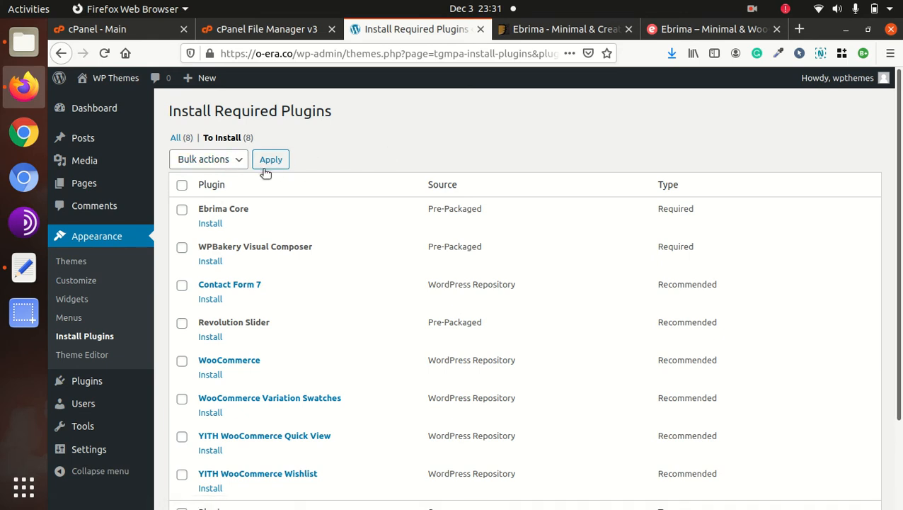
{"action": "left_click", "coordinate": [212, 229]}
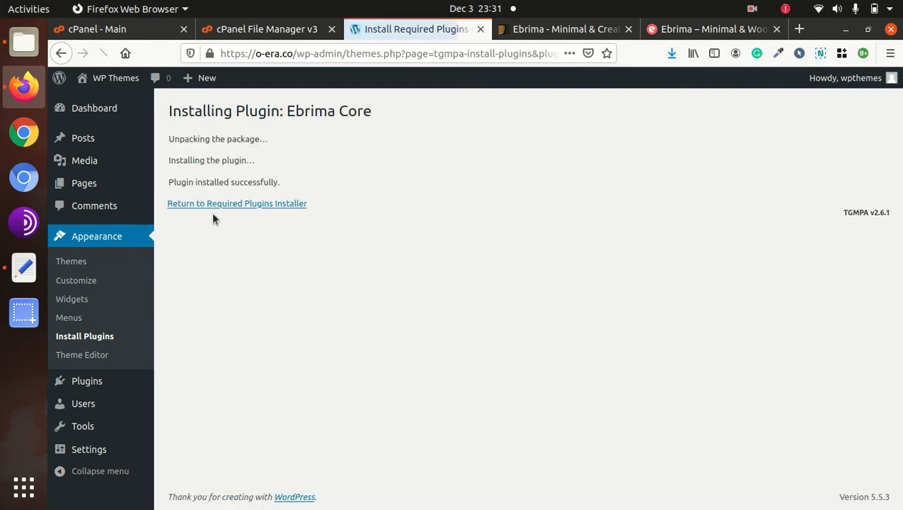
{"action": "left_click", "coordinate": [217, 207]}
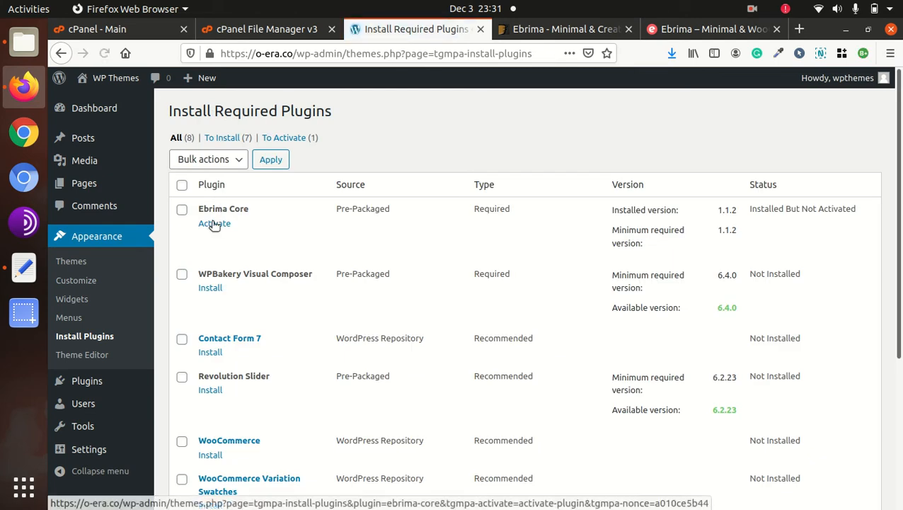
{"action": "left_click", "coordinate": [215, 224]}
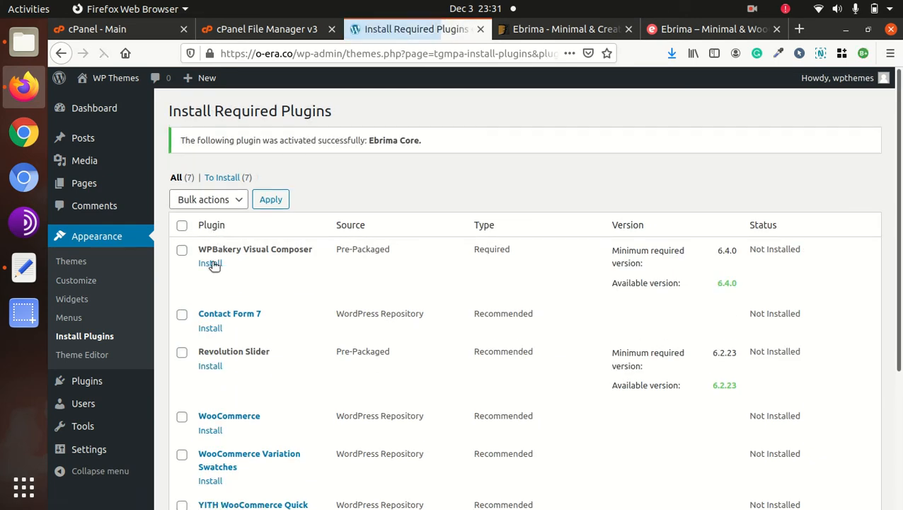
- Install WPBakery Visual Composer from the required plugins list and activate it
{"action": "left_click", "coordinate": [212, 267]}
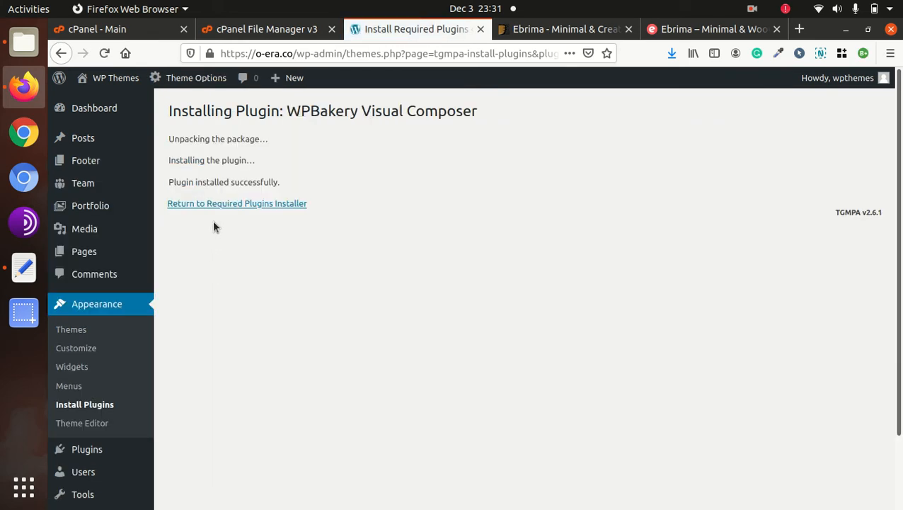
{"action": "left_click", "coordinate": [222, 205]}
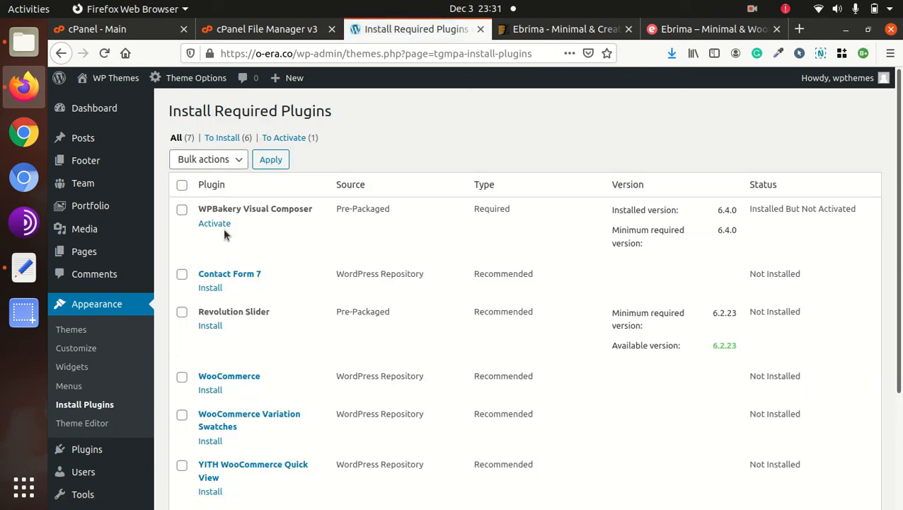
{"action": "left_click", "coordinate": [223, 223]}
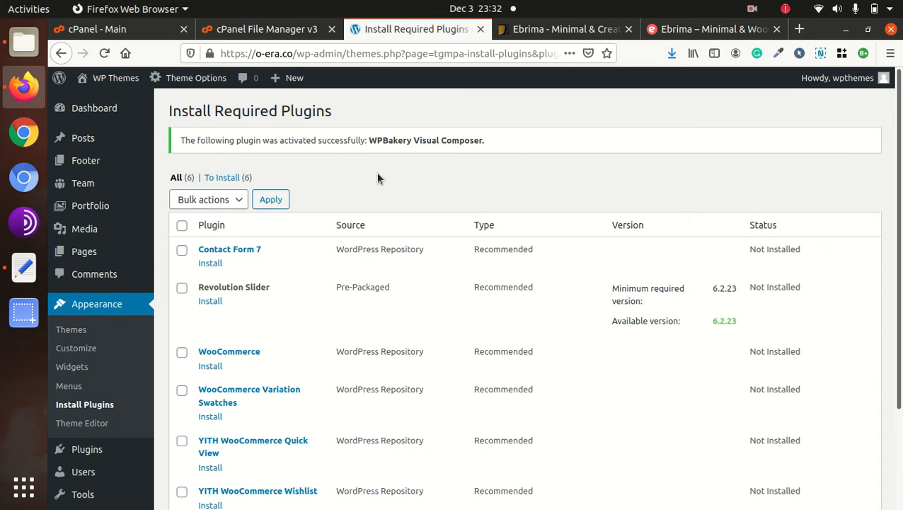
- Reload the page and check the site's list of installed plugins
{"action": "left_click", "coordinate": [130, 55]}
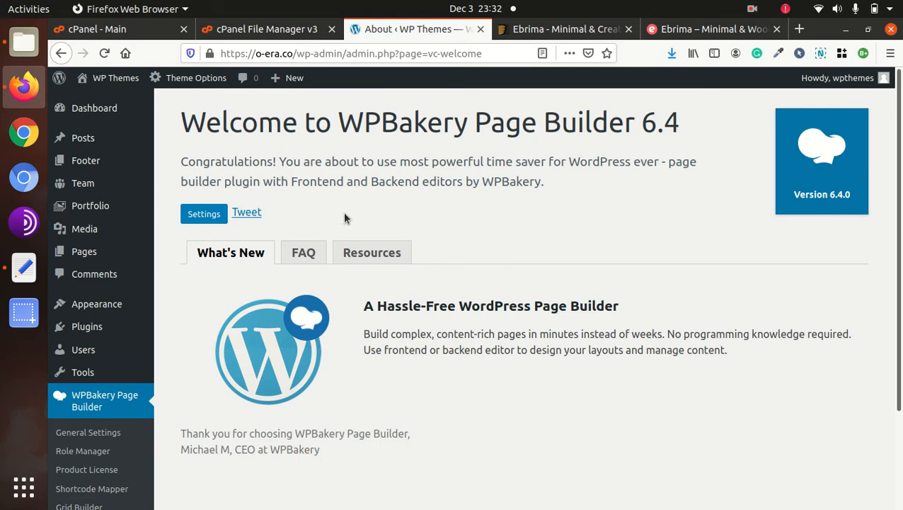
{"action": "scroll", "coordinate": [141, 340], "scroll_direction": "down", "scroll_amount": 3}
{"action": "mouse_move", "coordinate": [113, 218]}
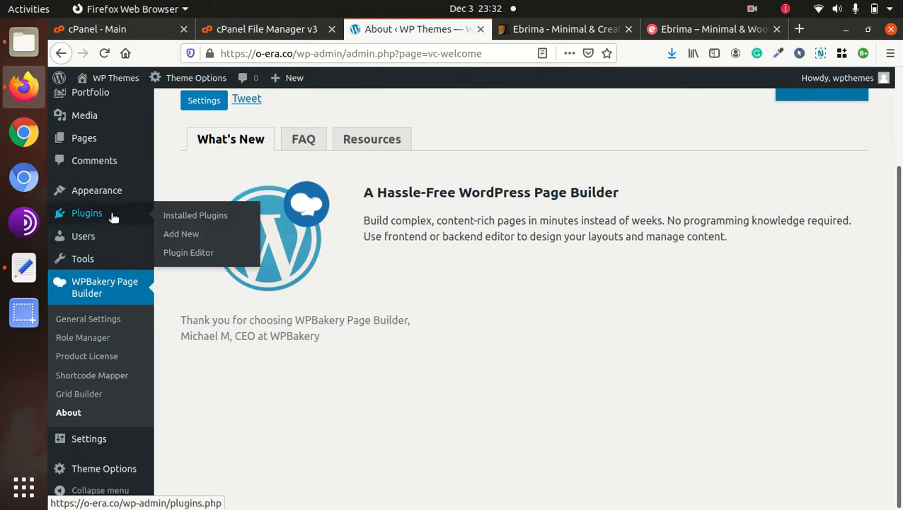
{"action": "left_click", "coordinate": [188, 216]}
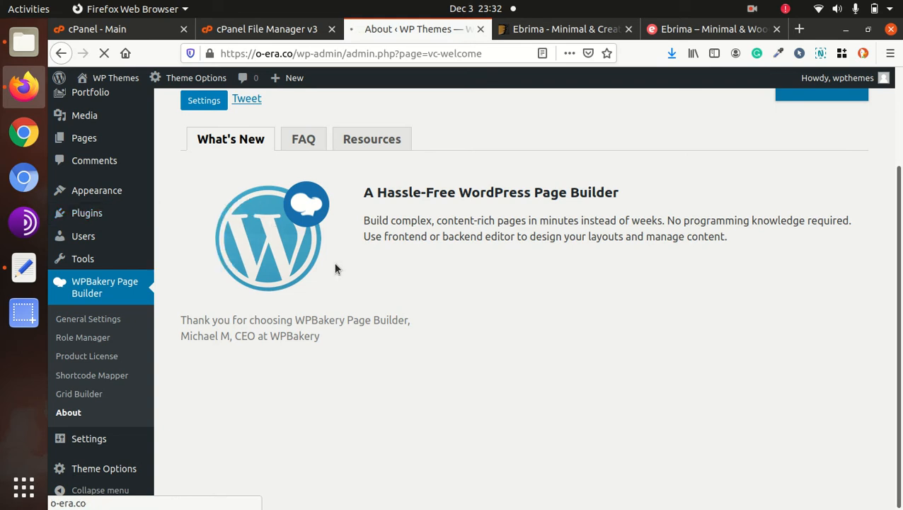
{"action": "scroll", "coordinate": [386, 279], "scroll_direction": "up", "scroll_amount": 3}
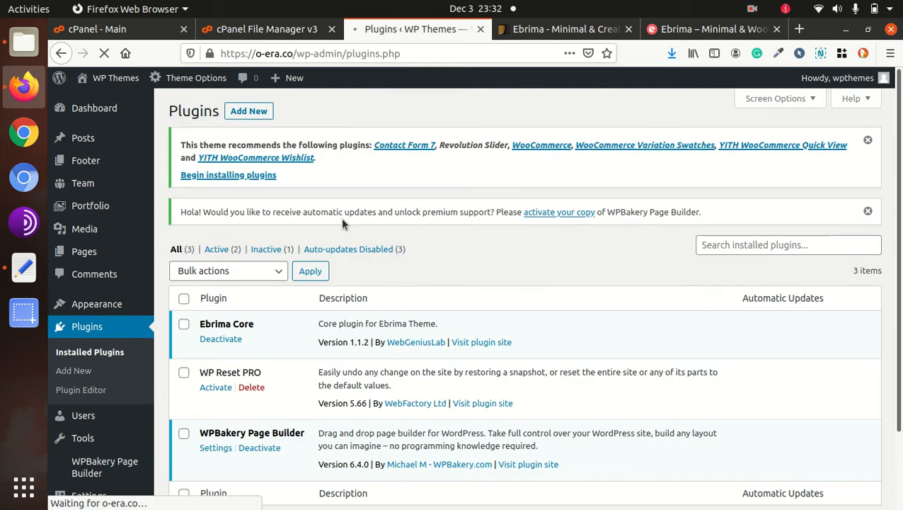
- Return to the theme's required plugins installer, then install and activate Contact Form 7
{"action": "left_click", "coordinate": [251, 178]}
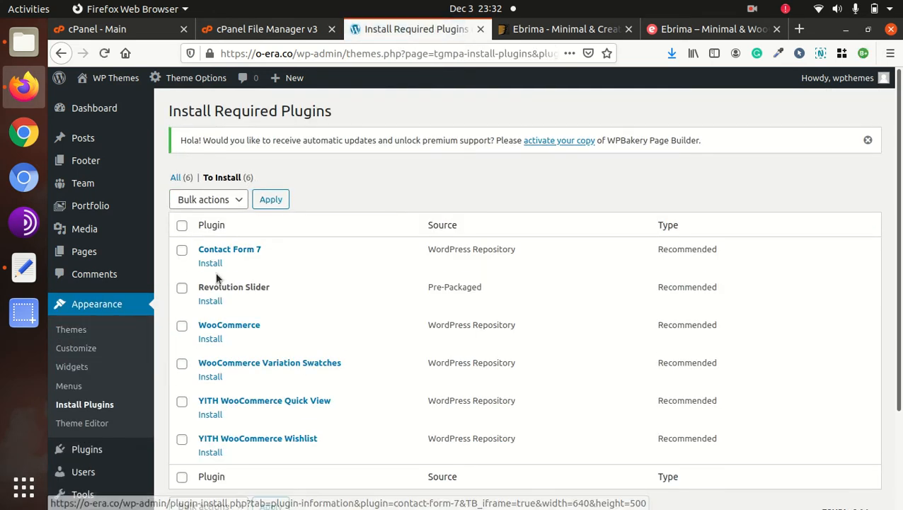
{"action": "left_click", "coordinate": [216, 262]}
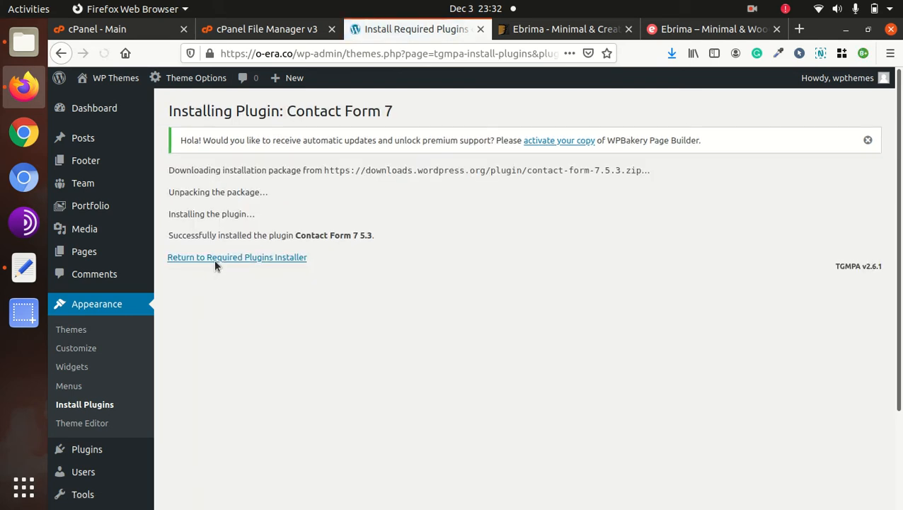
{"action": "left_click", "coordinate": [218, 258]}
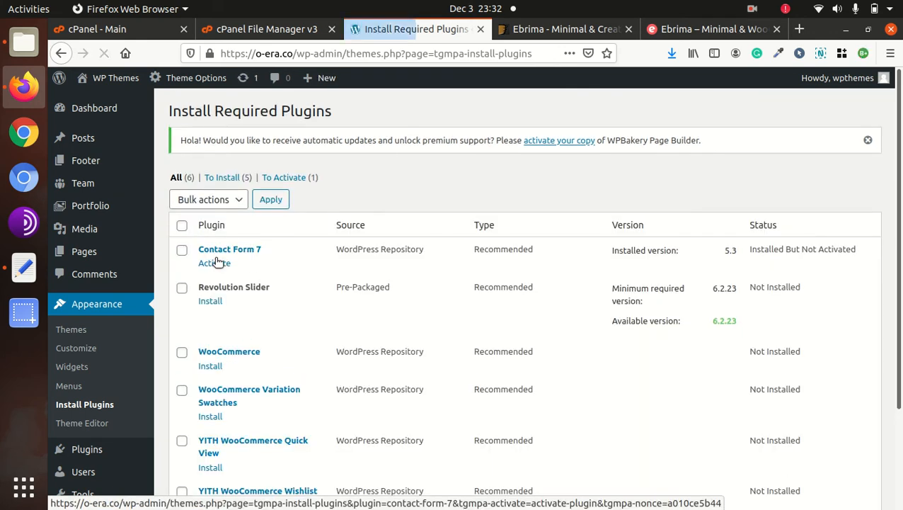
{"action": "left_click", "coordinate": [217, 262]}
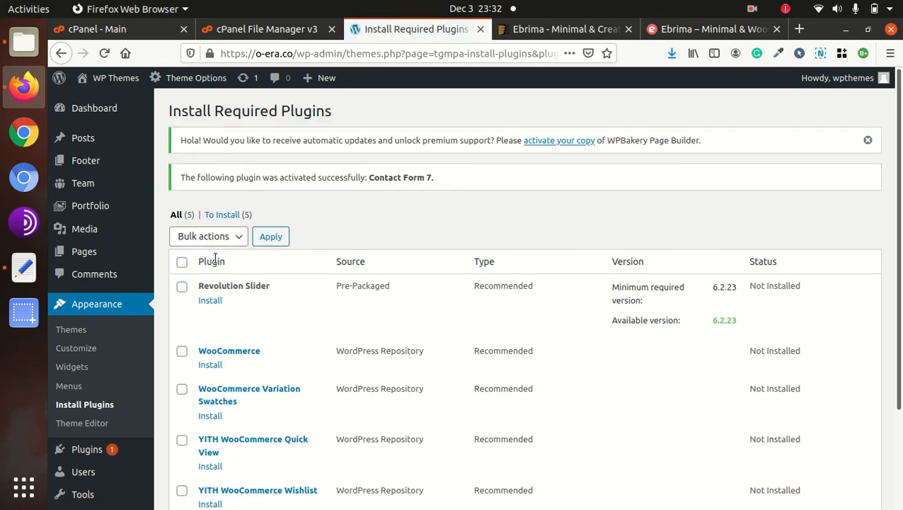
- Install the pre-packaged Revolution Slider plugin and activate it
{"action": "left_click", "coordinate": [212, 300]}
{"action": "scroll", "coordinate": [343, 292], "scroll_direction": "down", "scroll_amount": 3}
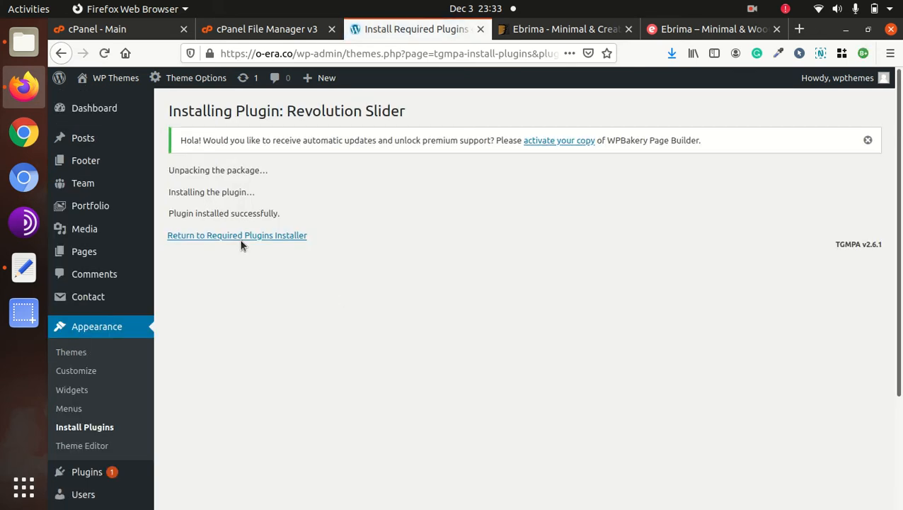
{"action": "left_click", "coordinate": [242, 240]}
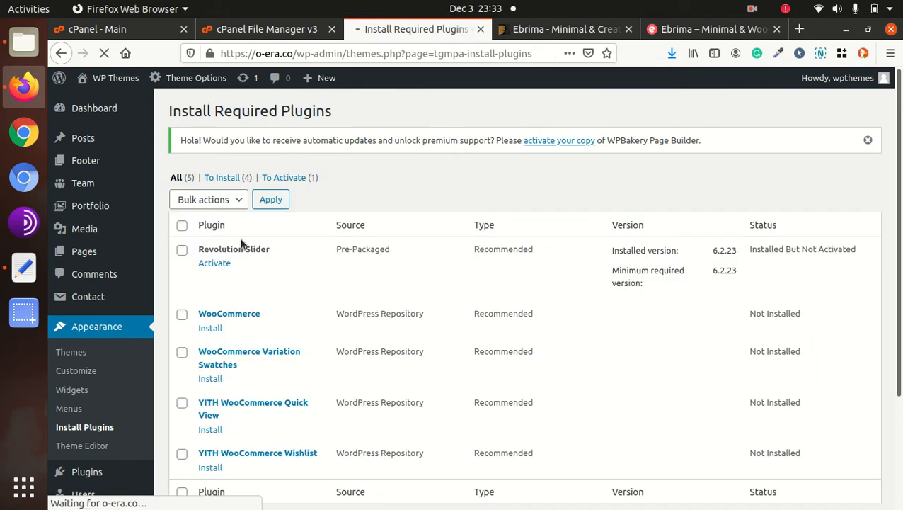
{"action": "left_click", "coordinate": [215, 263]}
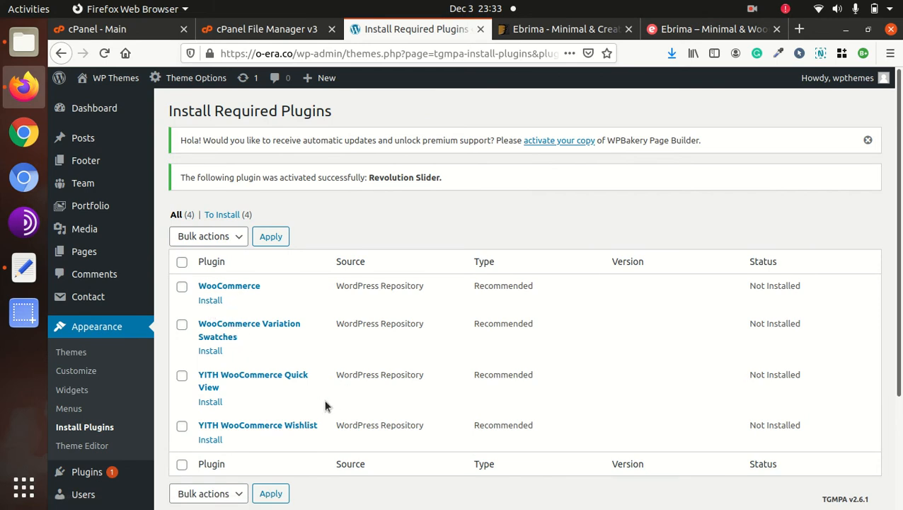
- Install and activate WooCommerce, and reload the page to start its store setup wizard
{"action": "left_click", "coordinate": [210, 302]}
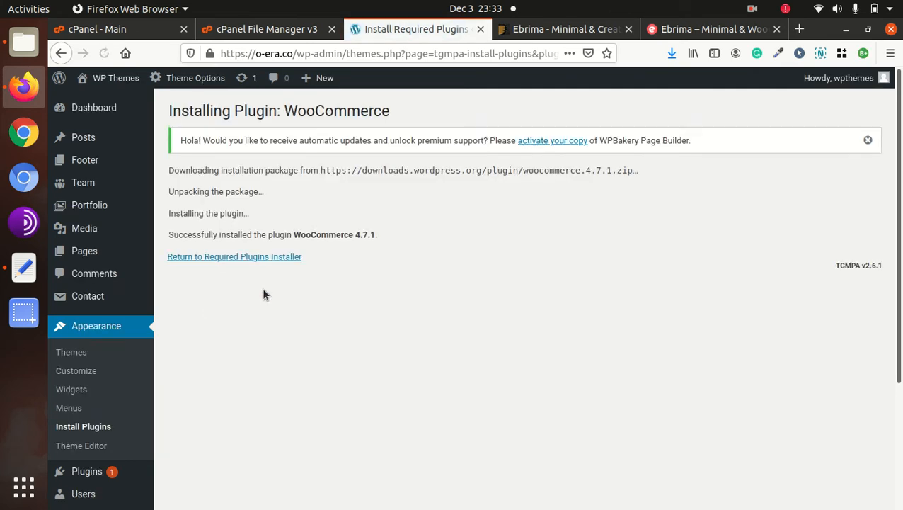
{"action": "left_click", "coordinate": [266, 260]}
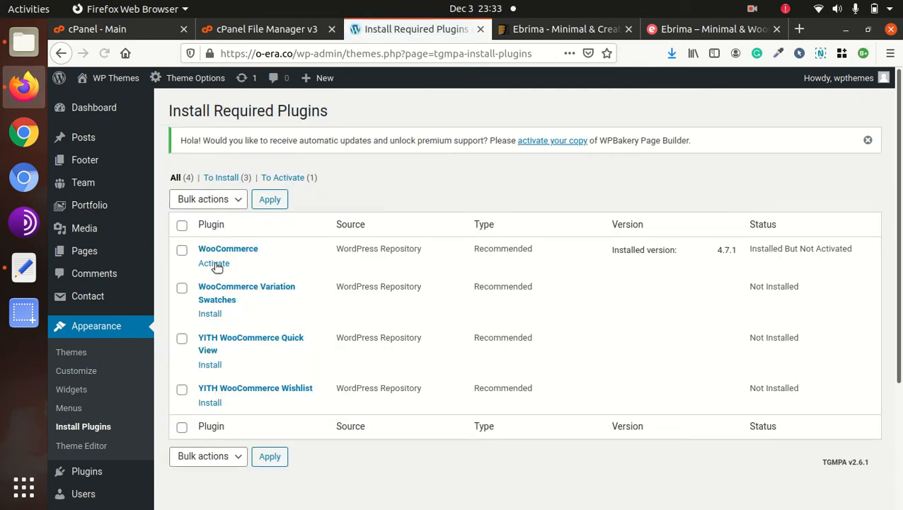
{"action": "left_click", "coordinate": [215, 263]}
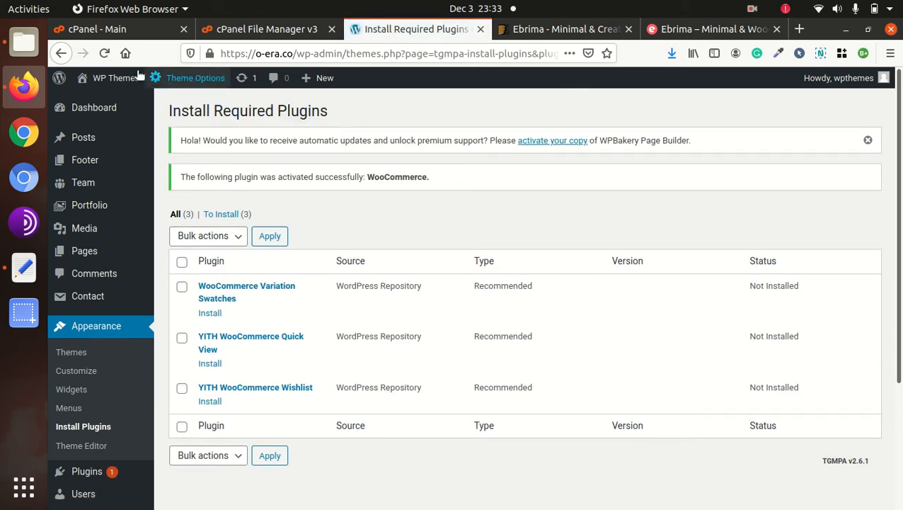
{"action": "left_click", "coordinate": [104, 53]}
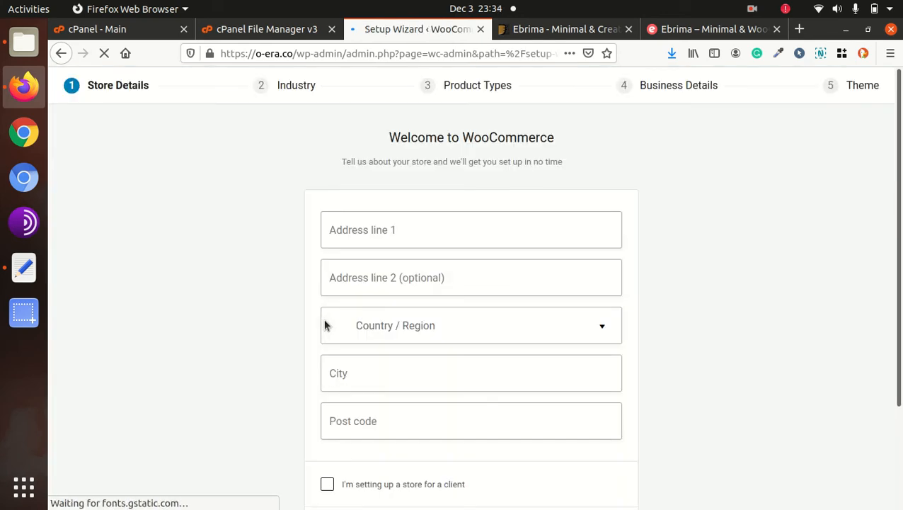
- Fill in the store's first address line and set its country/region to India — Andhra Pradesh
{"action": "left_click", "coordinate": [383, 237]}
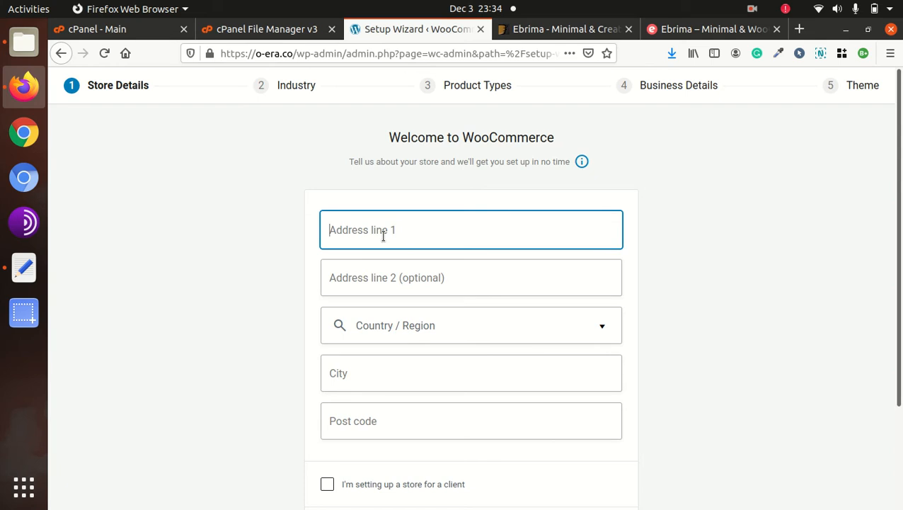
{"action": "type", "text": "address line"}
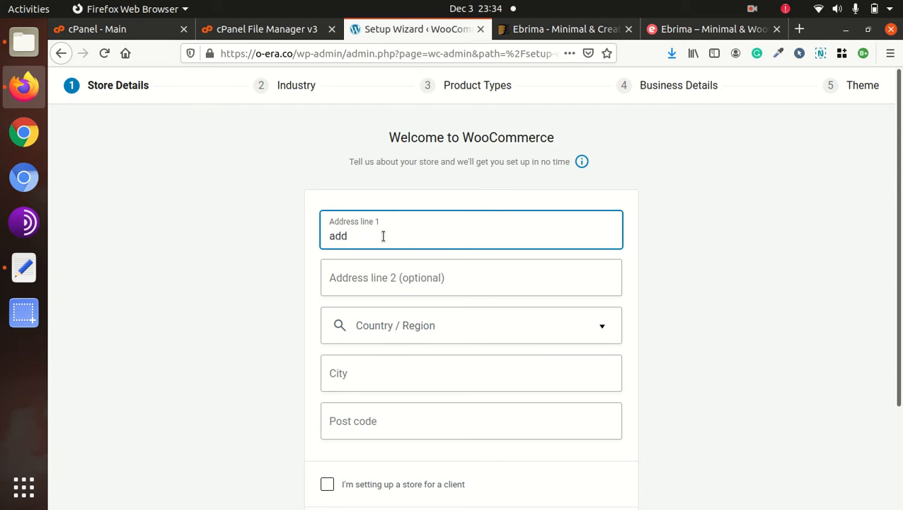
{"action": "key", "text": "Tab"}
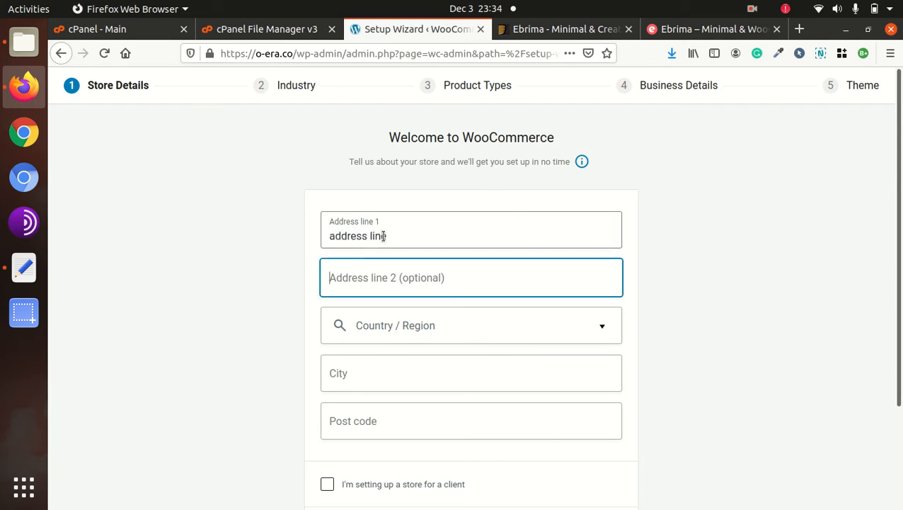
{"action": "key", "text": "Tab"}
{"action": "type", "text": "india"}
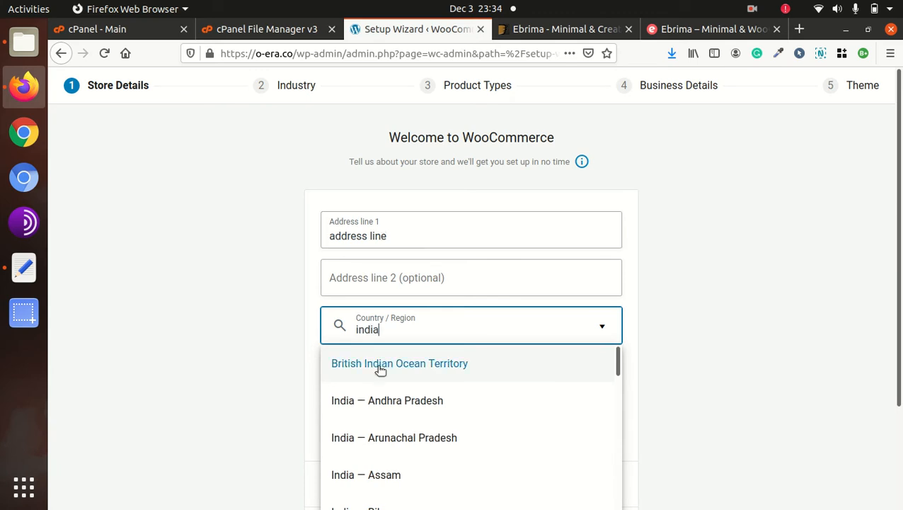
{"action": "left_click", "coordinate": [383, 401]}
{"action": "scroll", "coordinate": [376, 354], "scroll_direction": "down", "scroll_amount": 2}
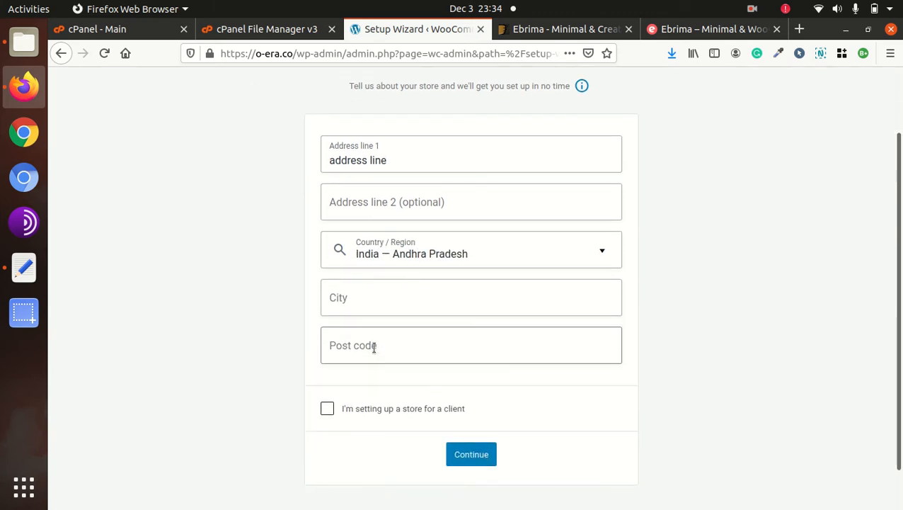
- Enter the store's city and post code, and submit the store details without opting in to usage tracking
{"action": "left_click", "coordinate": [369, 308]}
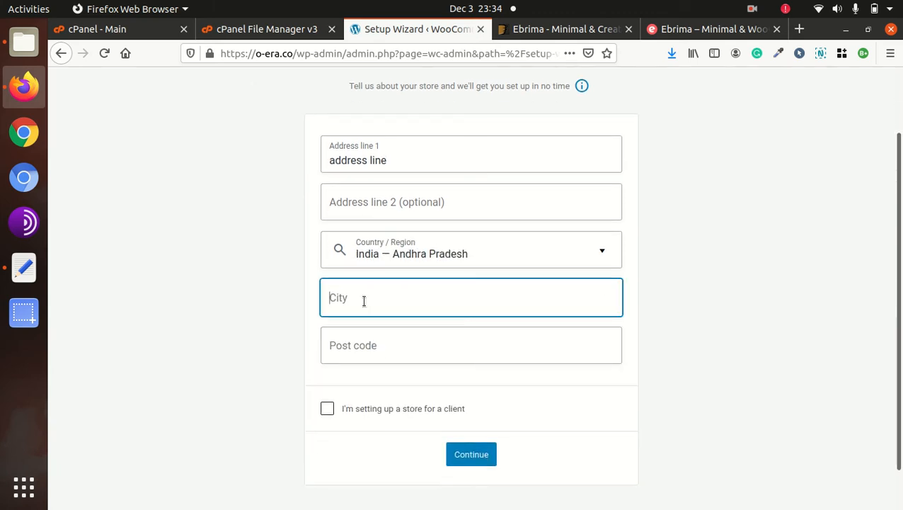
{"action": "type", "text": "new city"}
{"action": "key", "text": "Tab"}
{"action": "type", "text": "123"}
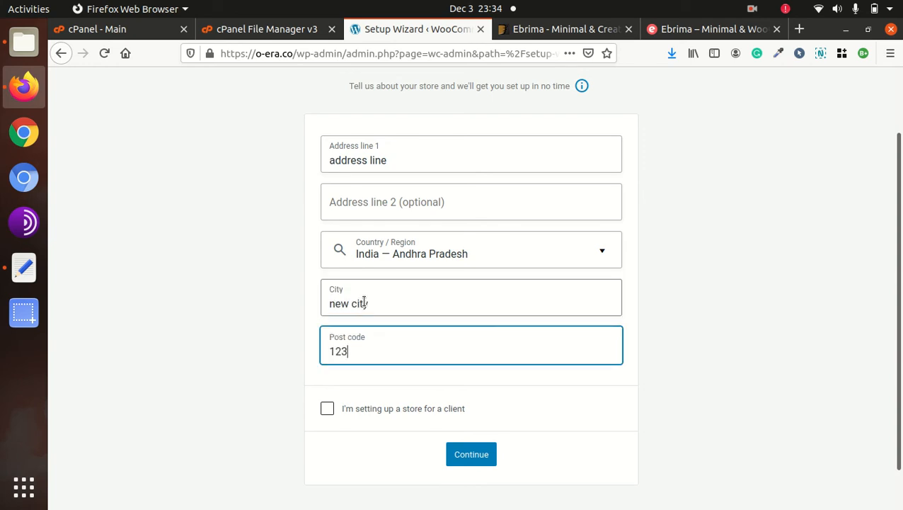
{"action": "type", "text": "456"}
{"action": "left_click", "coordinate": [460, 459]}
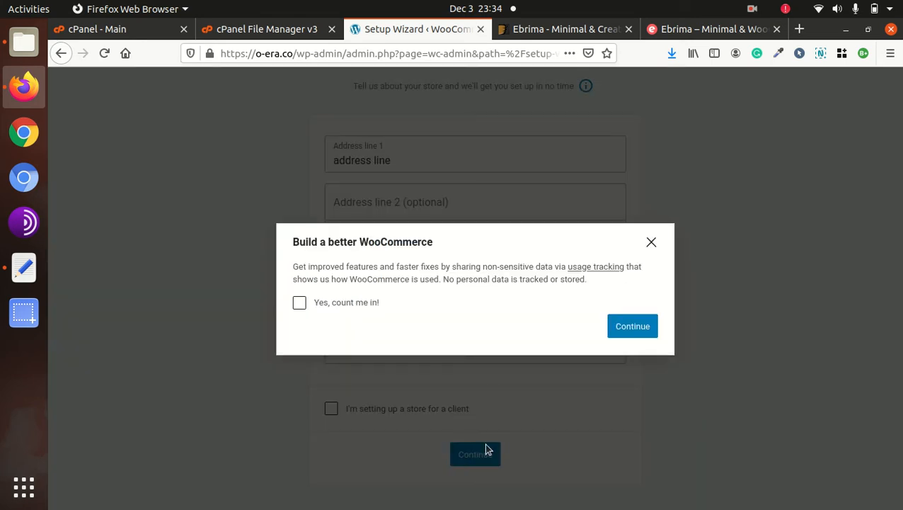
{"action": "left_click", "coordinate": [613, 331]}
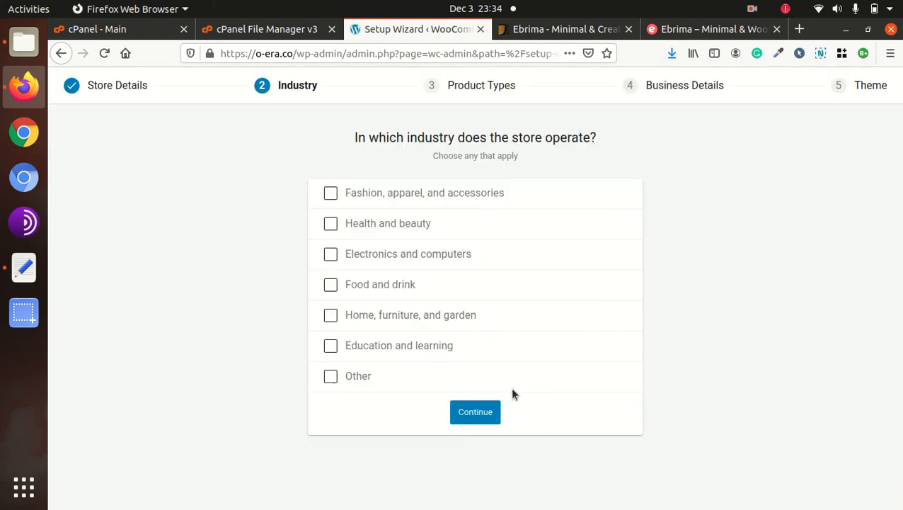
- Choose Fashion, apparel, and accessories as the store's industry and continue past the product types
{"action": "left_click", "coordinate": [330, 193]}
{"action": "left_click", "coordinate": [472, 411]}
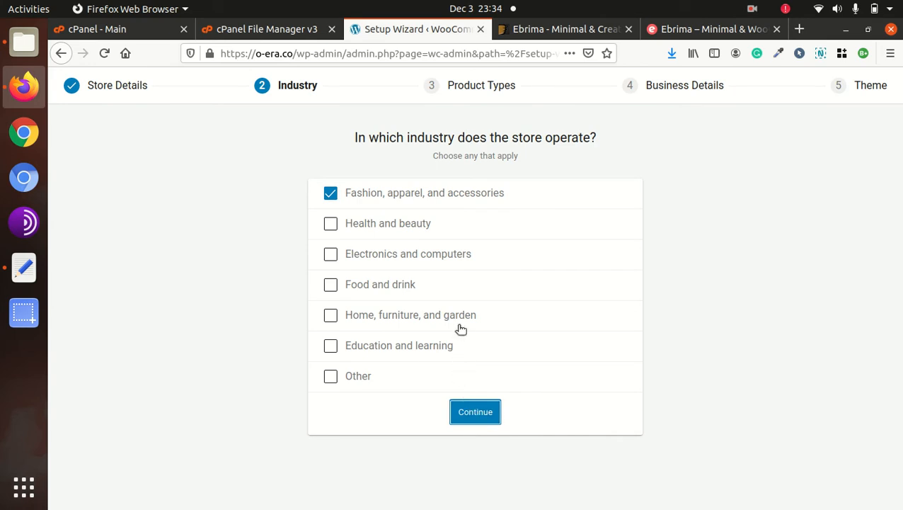
{"action": "scroll", "coordinate": [444, 287], "scroll_direction": "down", "scroll_amount": 2}
{"action": "left_click", "coordinate": [469, 450]}
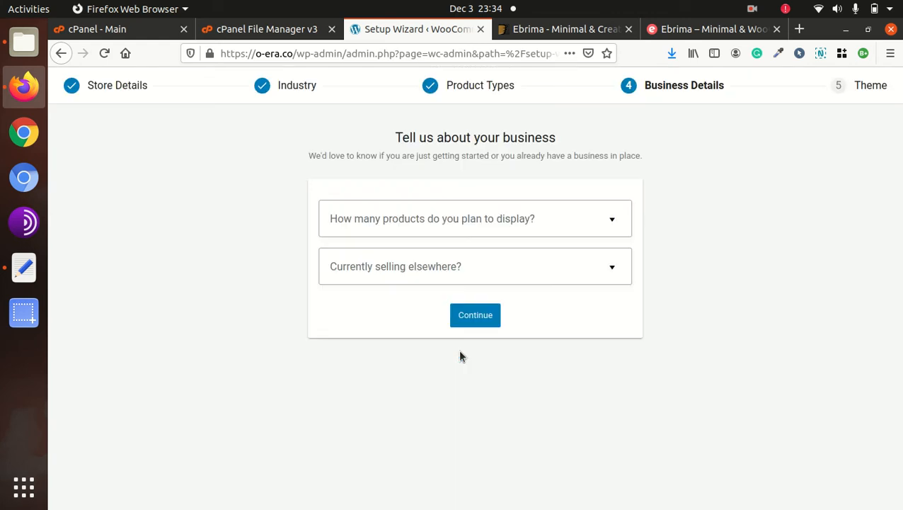
- Set the planned number of products to 101 - 1,000 and answer No to currently selling elsewhere
{"action": "left_click", "coordinate": [545, 225]}
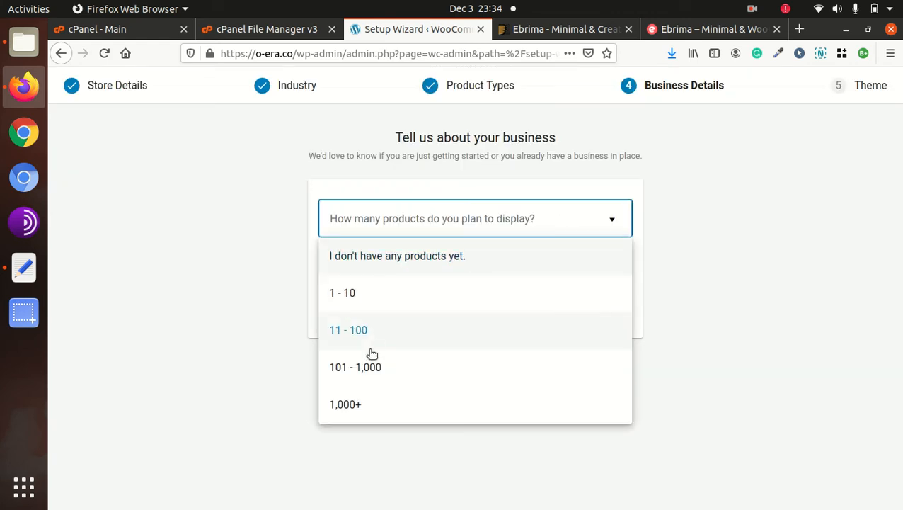
{"action": "left_click", "coordinate": [369, 366]}
{"action": "left_click", "coordinate": [467, 283]}
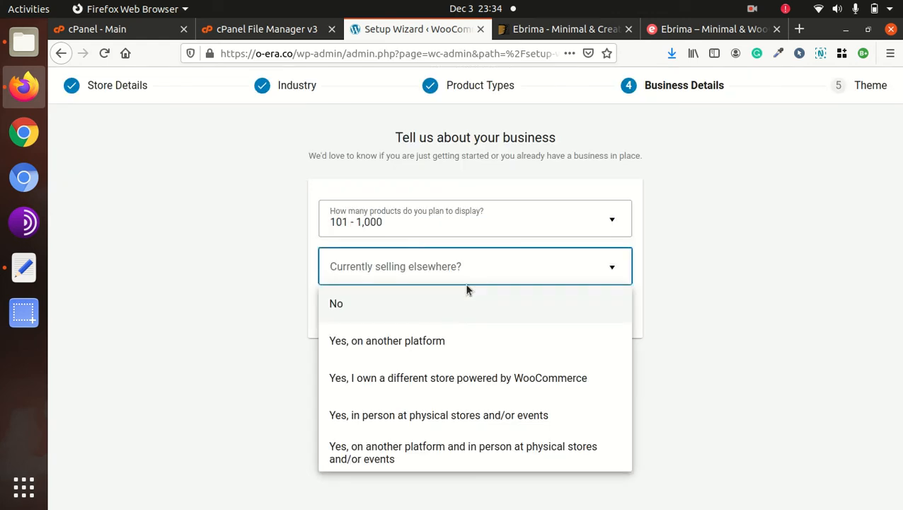
{"action": "left_click", "coordinate": [406, 306]}
- Turn off the Facebook, Mailchimp and Google Ads marketing extensions and submit the business details
{"action": "left_click", "coordinate": [611, 328]}
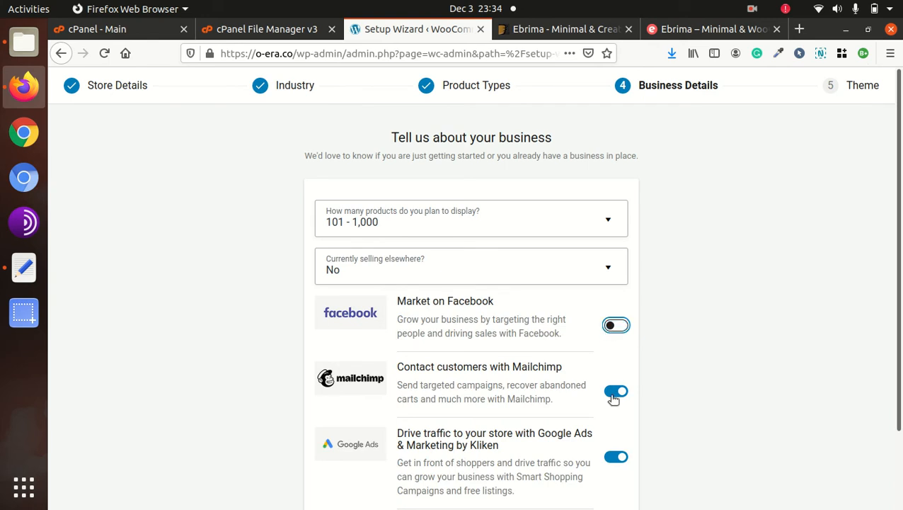
{"action": "left_click", "coordinate": [613, 392]}
{"action": "left_click", "coordinate": [615, 457]}
{"action": "scroll", "coordinate": [570, 431], "scroll_direction": "down", "scroll_amount": 2}
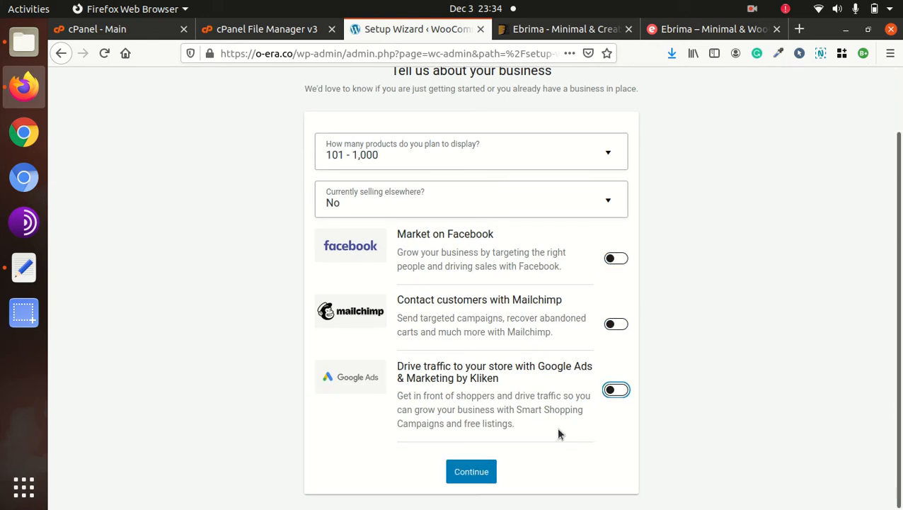
{"action": "left_click", "coordinate": [476, 478]}
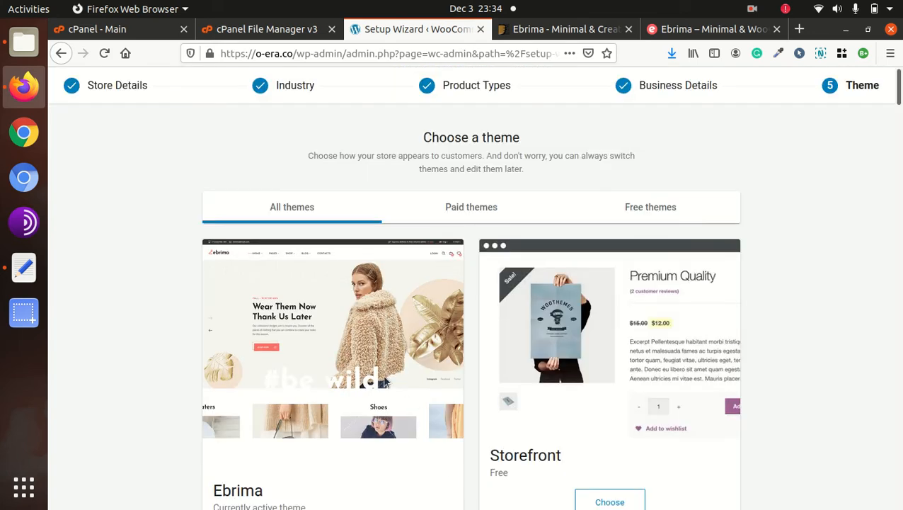
- Keep Ebrima as the store theme, and dismiss the Jetpack and WooCommerce Shipping & Tax offer and the welcome tour
{"action": "scroll", "coordinate": [404, 386], "scroll_direction": "down", "scroll_amount": 3}
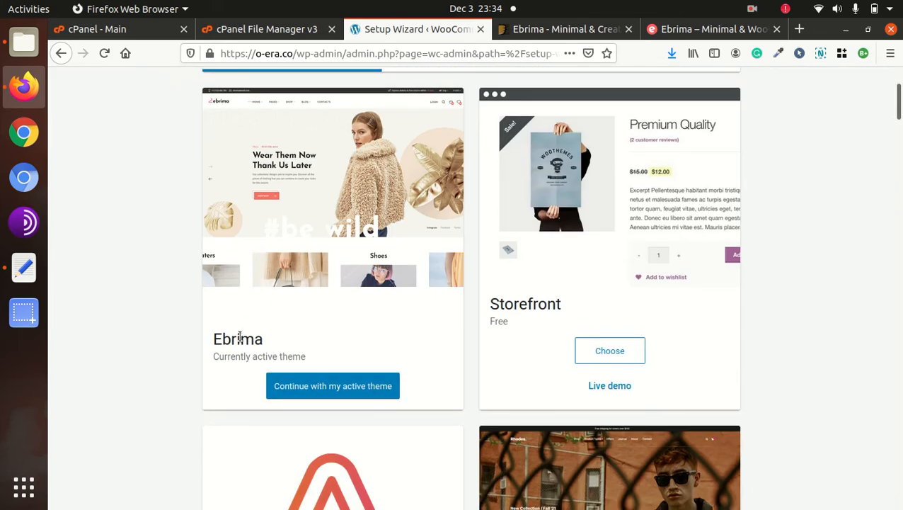
{"action": "left_click", "coordinate": [354, 393]}
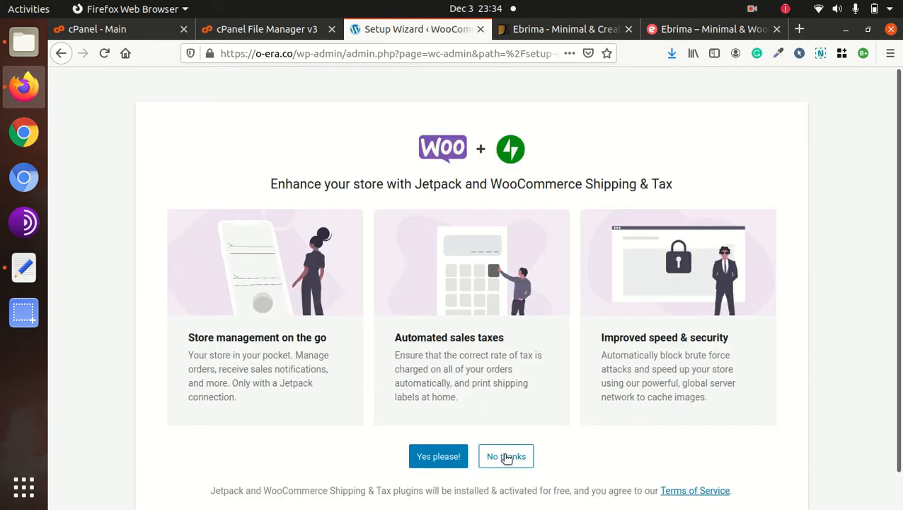
{"action": "left_click", "coordinate": [502, 458]}
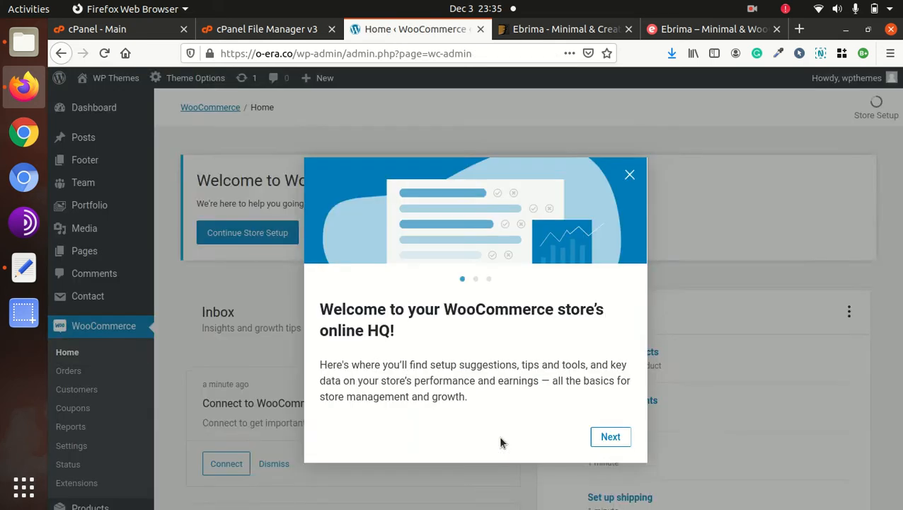
{"action": "left_click", "coordinate": [629, 153]}
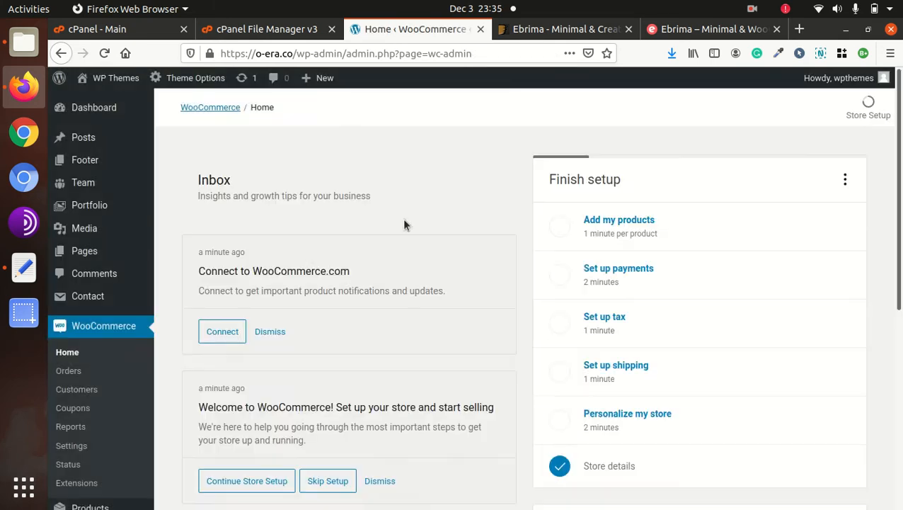
- Go to the site's installed plugins and start installing the plugins recommended by the theme
{"action": "scroll", "coordinate": [87, 387], "scroll_direction": "down", "scroll_amount": 3}
{"action": "mouse_move", "coordinate": [87, 380]}
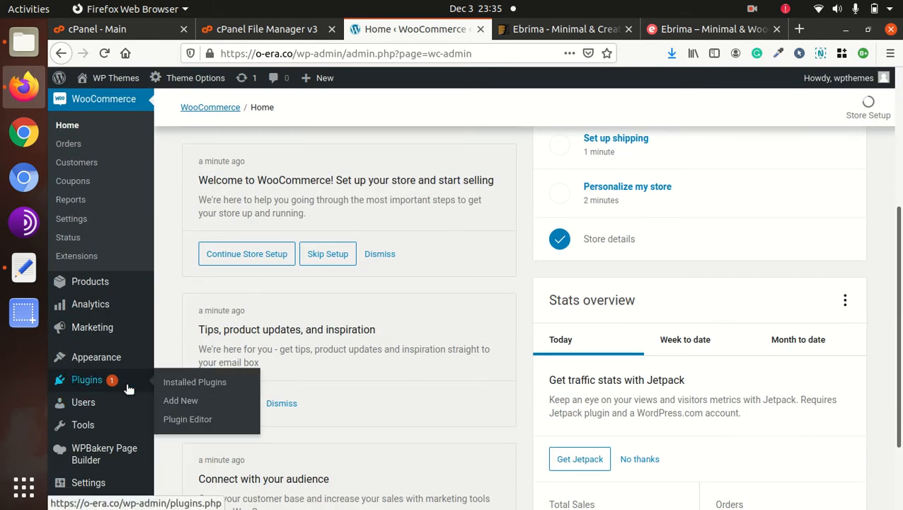
{"action": "left_click", "coordinate": [189, 386]}
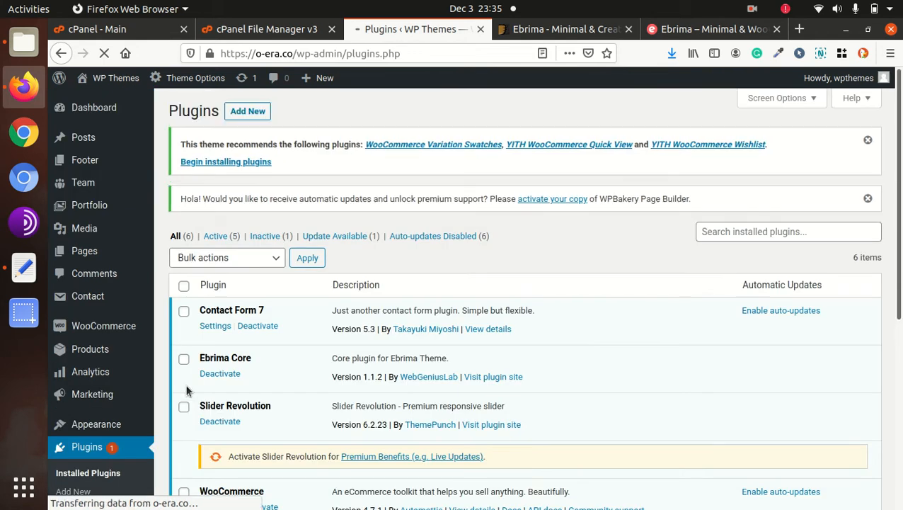
{"action": "scroll", "coordinate": [253, 311], "scroll_direction": "down", "scroll_amount": 1}
{"action": "scroll", "coordinate": [254, 311], "scroll_direction": "up", "scroll_amount": 1}
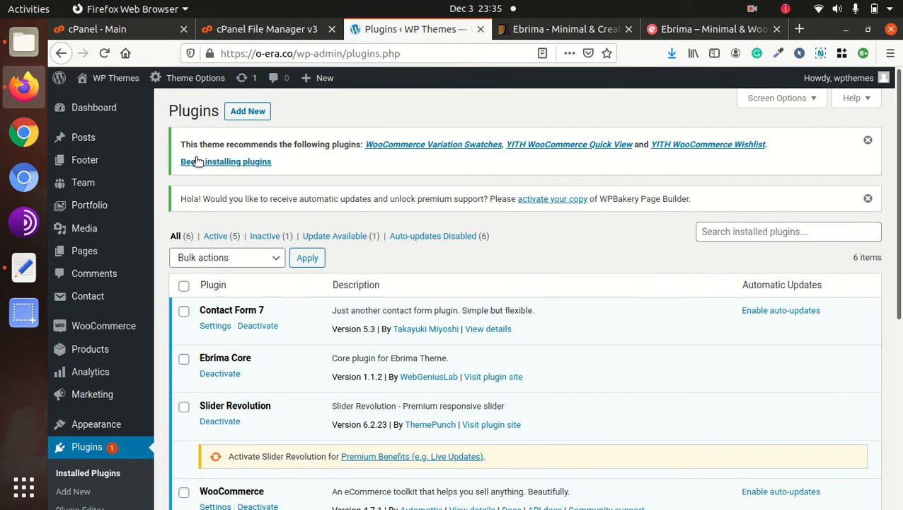
{"action": "left_click", "coordinate": [198, 161]}
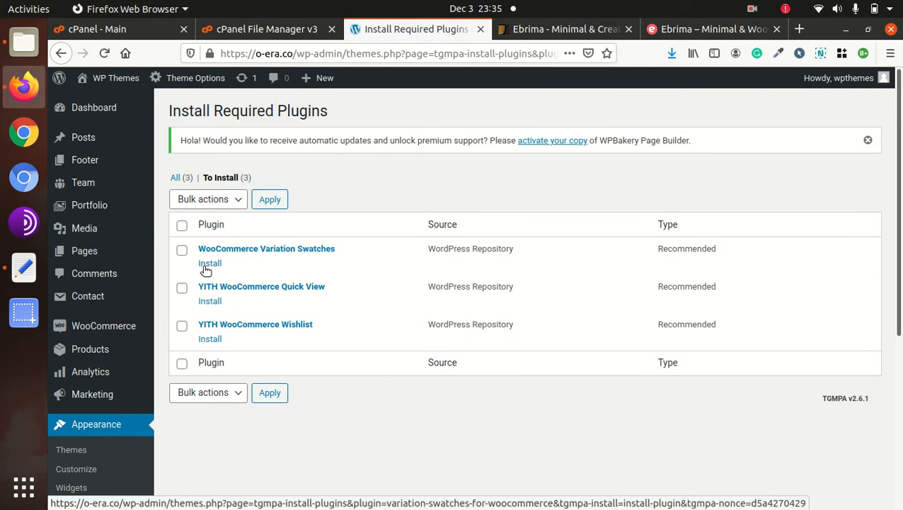
- Install the recommended WooCommerce Variation Swatches plugin and activate it
{"action": "left_click", "coordinate": [210, 263]}
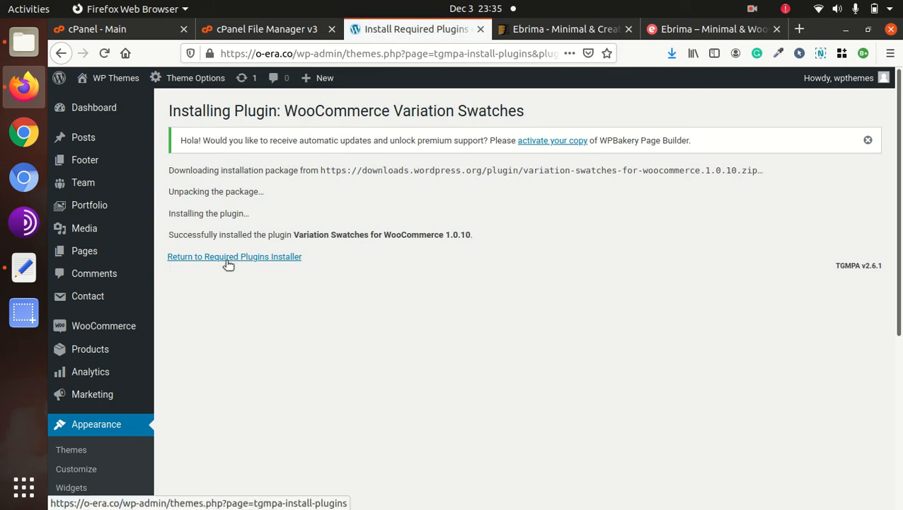
{"action": "left_click", "coordinate": [224, 259]}
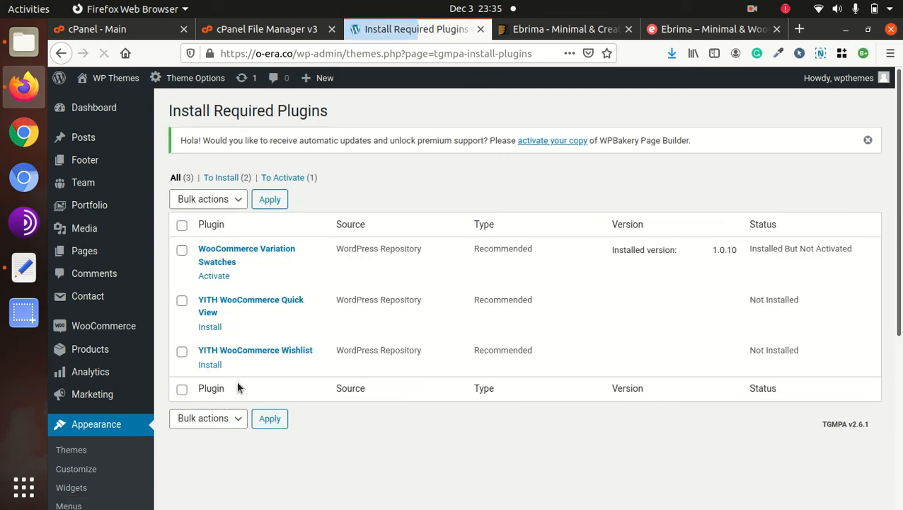
{"action": "left_click", "coordinate": [218, 276]}
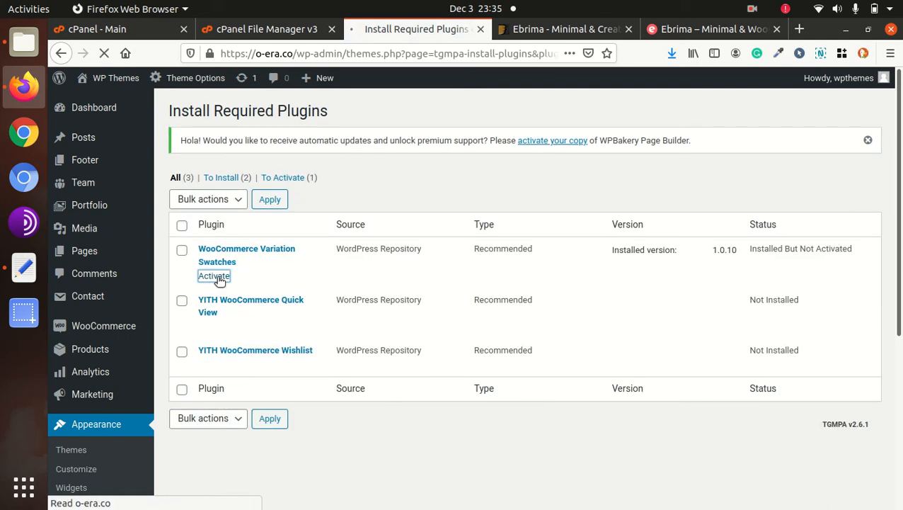
- Install the YITH WooCommerce Quick View plugin, return to the required plugins installer and activate it
{"action": "left_click", "coordinate": [205, 313]}
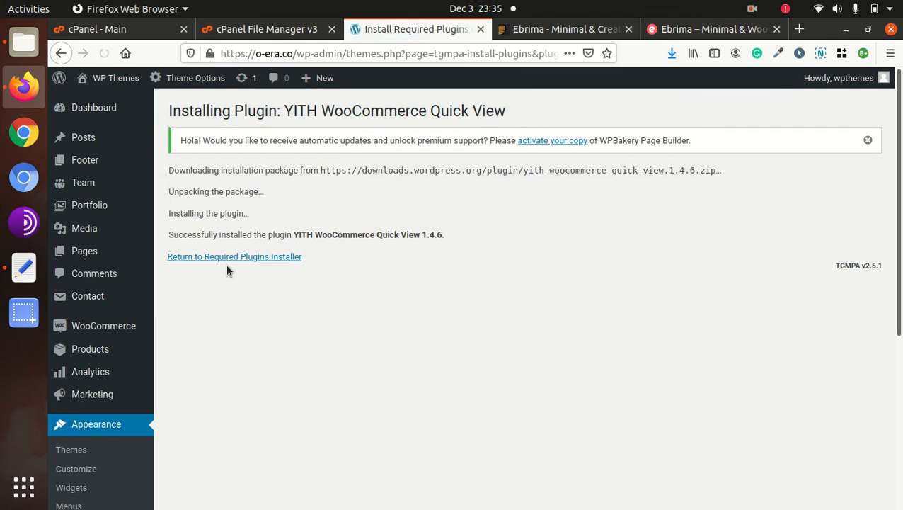
{"action": "left_click", "coordinate": [230, 257]}
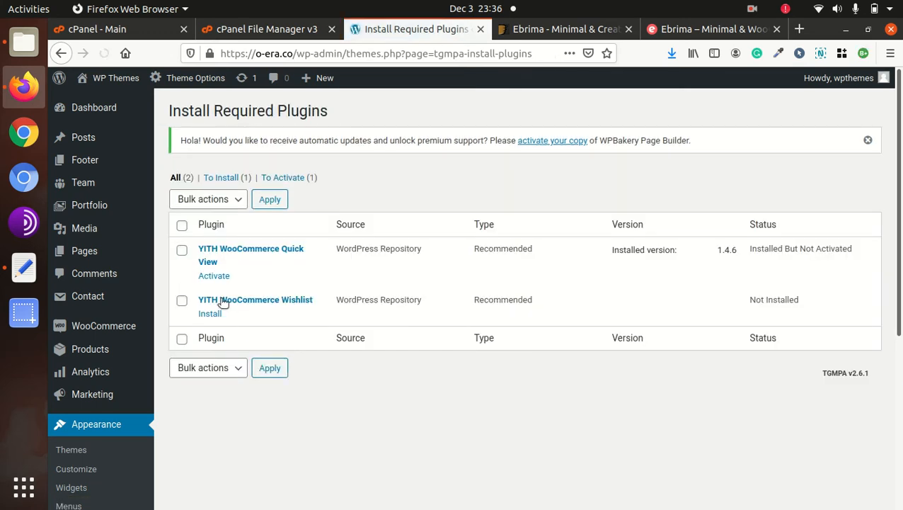
{"action": "left_click", "coordinate": [211, 279]}
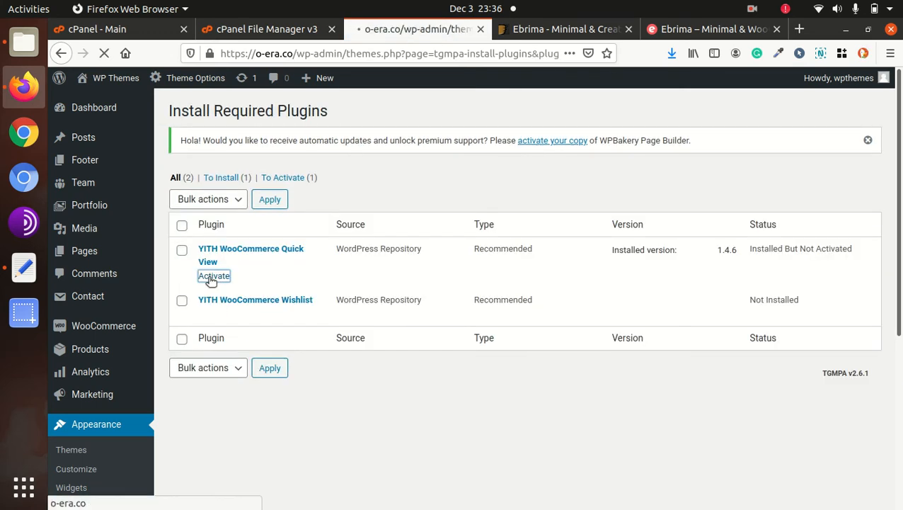
- Install and activate the YITH WooCommerce Wishlist plugin from the required plugins installer
{"action": "left_click", "coordinate": [203, 300]}
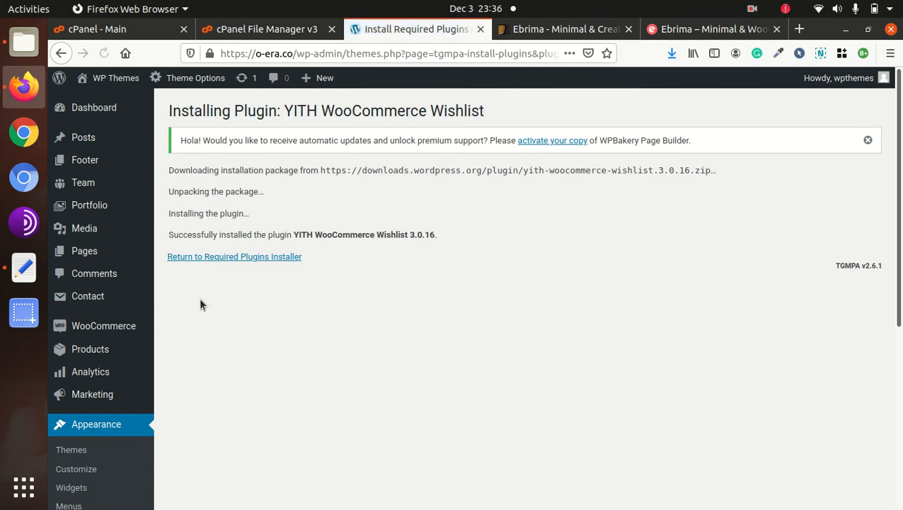
{"action": "left_click", "coordinate": [223, 257]}
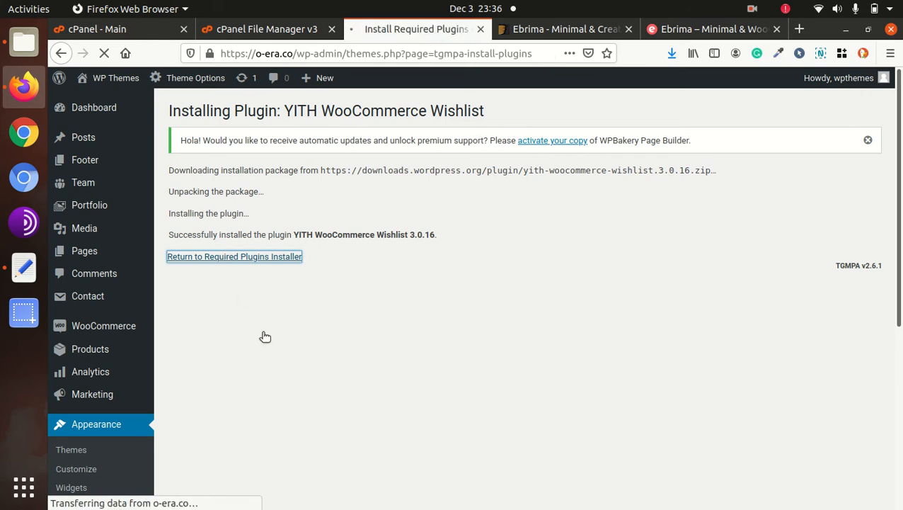
{"action": "left_click", "coordinate": [208, 264]}
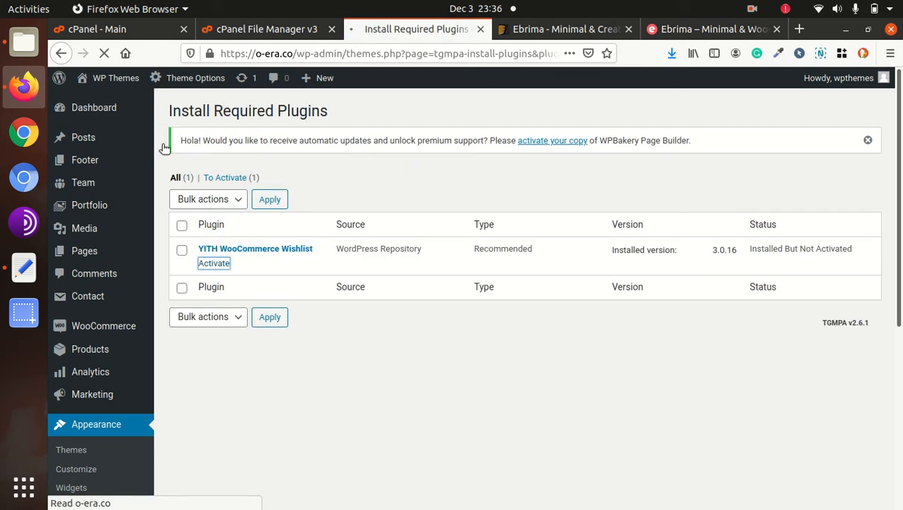
- Visit the site's public home page and look over how it appears with the theme active
{"action": "mouse_move", "coordinate": [112, 78]}
{"action": "left_click", "coordinate": [104, 106]}
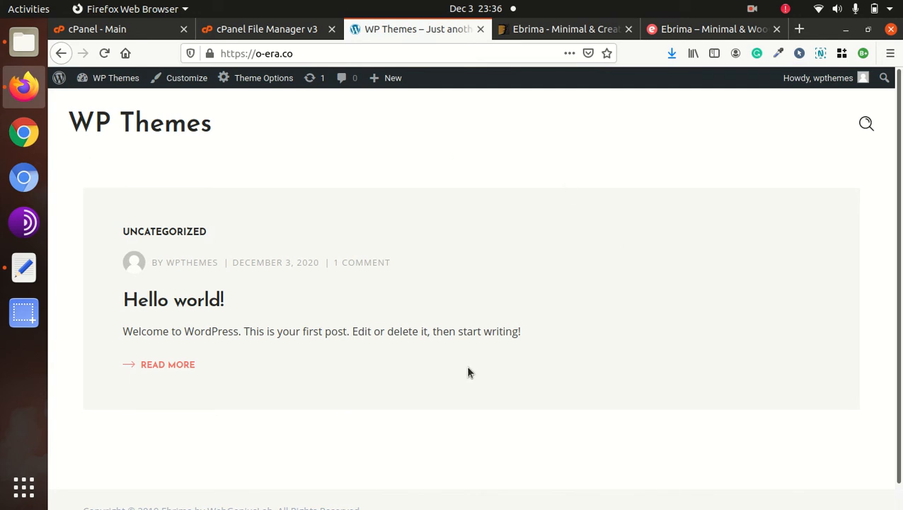
{"action": "scroll", "coordinate": [329, 344], "scroll_direction": "down", "scroll_amount": 2}
{"action": "scroll", "coordinate": [330, 344], "scroll_direction": "up", "scroll_amount": 2}
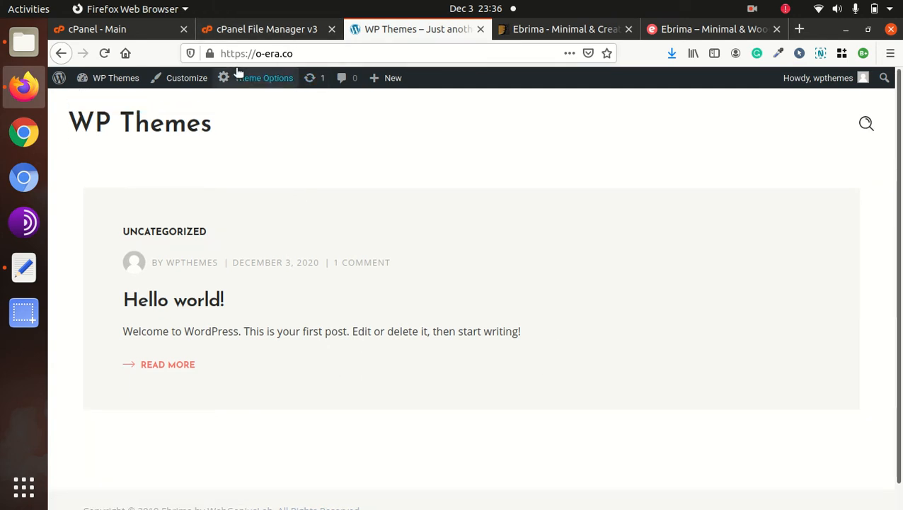
- Return to the site's admin dashboard, and view the Ebrima live demo home page for comparison
{"action": "mouse_move", "coordinate": [107, 88]}
{"action": "left_click", "coordinate": [103, 104]}
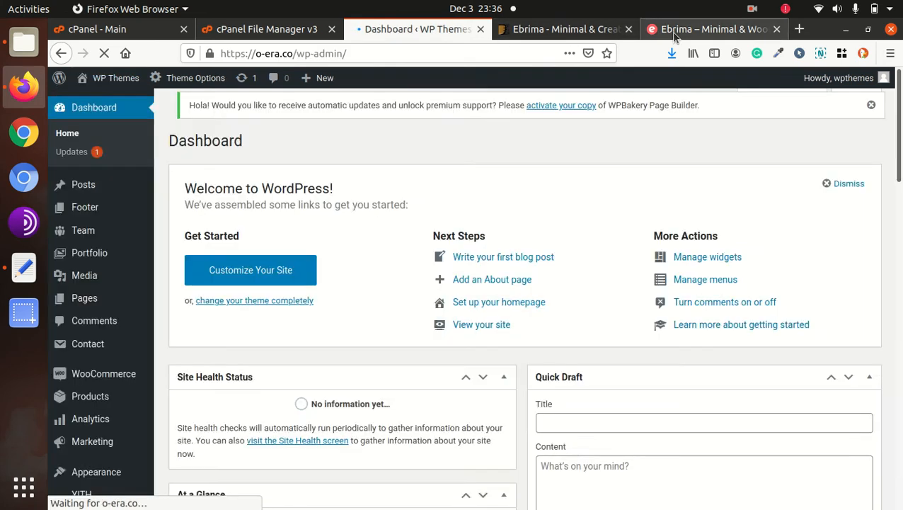
{"action": "left_click", "coordinate": [708, 29]}
{"action": "left_click", "coordinate": [701, 151]}
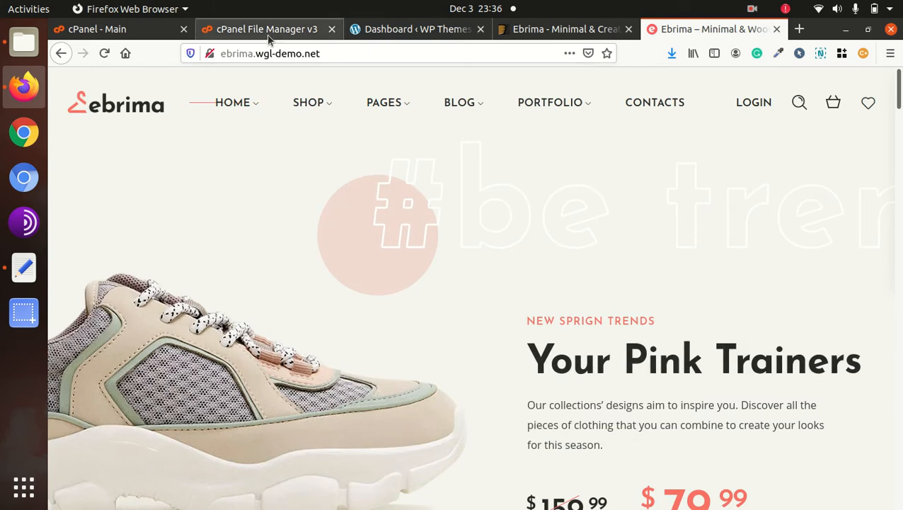
- Go back to the WordPress dashboard and open the Demo Importer section of the Ebrima theme options
{"action": "left_click", "coordinate": [388, 29]}
{"action": "mouse_move", "coordinate": [135, 219]}
{"action": "scroll", "coordinate": [113, 234], "scroll_direction": "down", "scroll_amount": 5}
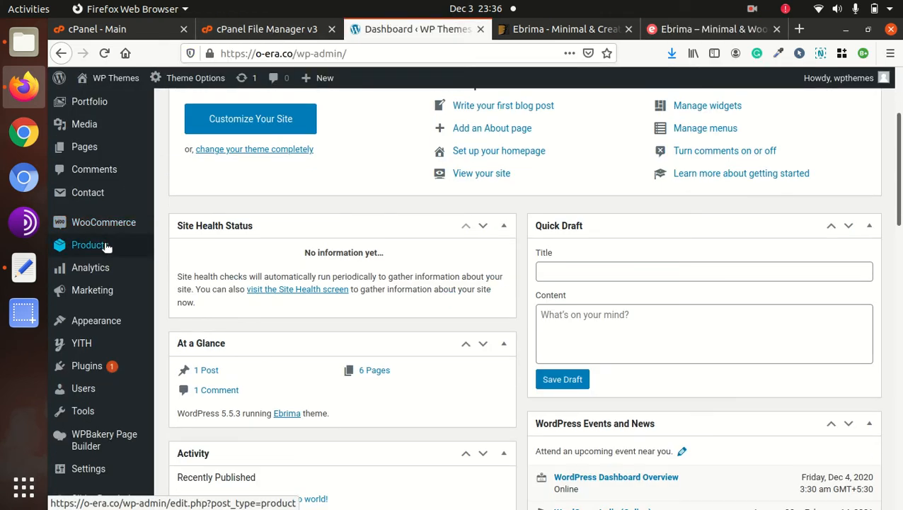
{"action": "mouse_move", "coordinate": [92, 467]}
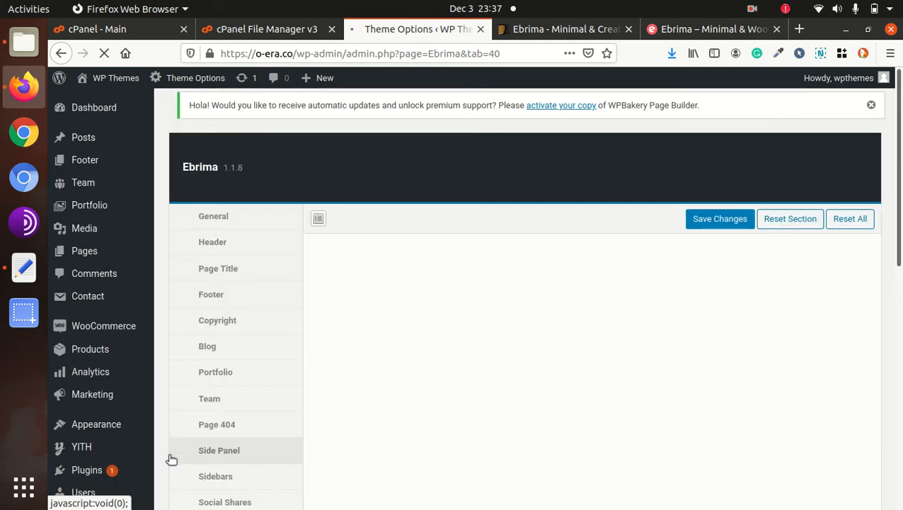
{"action": "scroll", "coordinate": [467, 386], "scroll_direction": "down", "scroll_amount": 4}
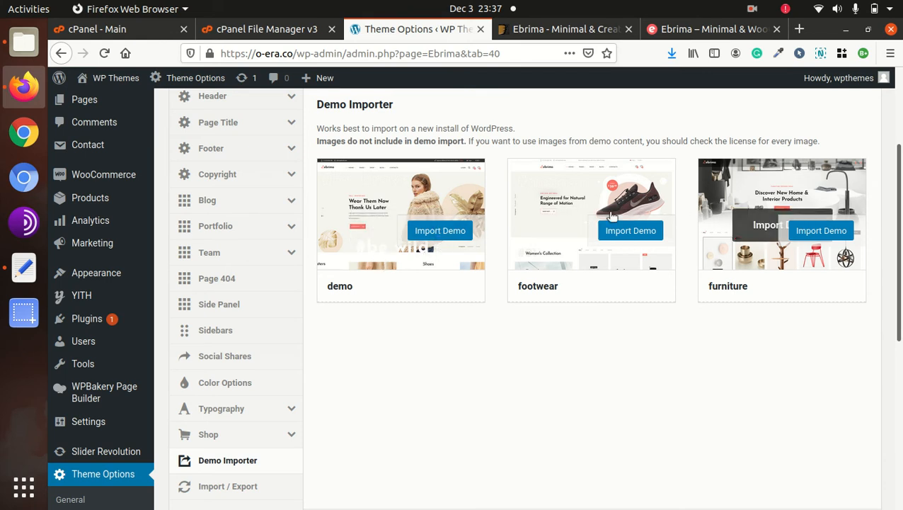
- Import the content package named "demo" with the Demo Importer and confirm the import
{"action": "left_click", "coordinate": [436, 229]}
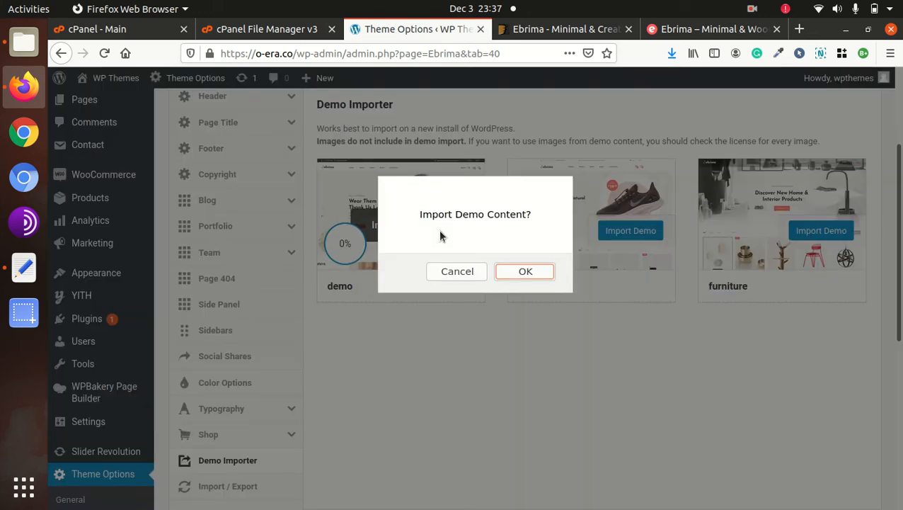
{"action": "left_click", "coordinate": [527, 272]}
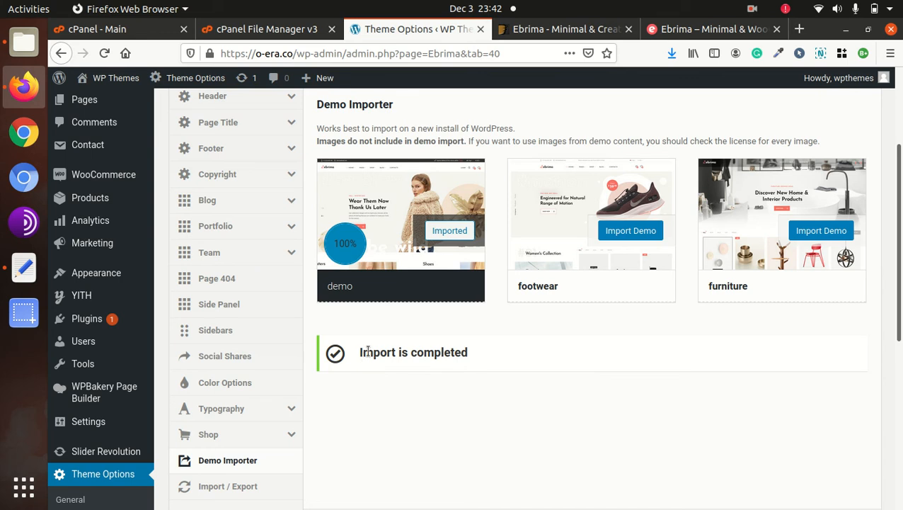
{"action": "left_click_drag", "start_coordinate": [361, 351], "coordinate": [485, 353]}
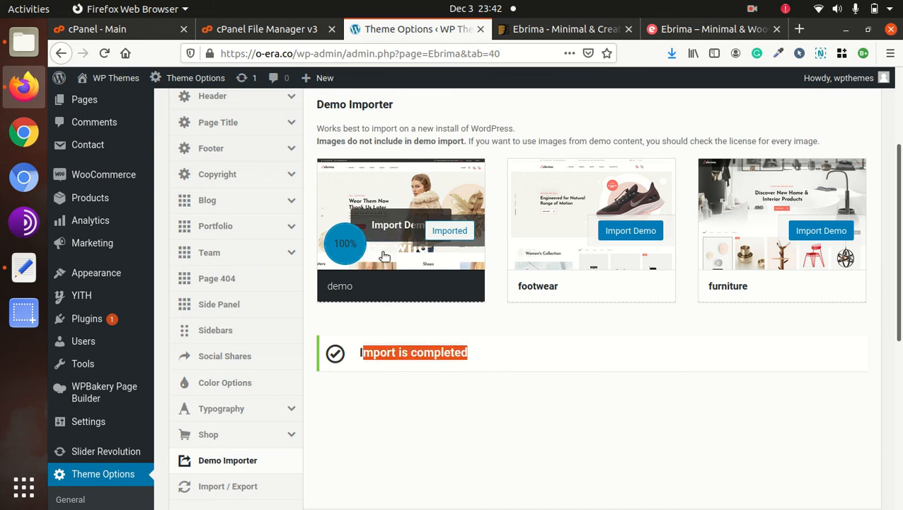
{"action": "left_click", "coordinate": [417, 394]}
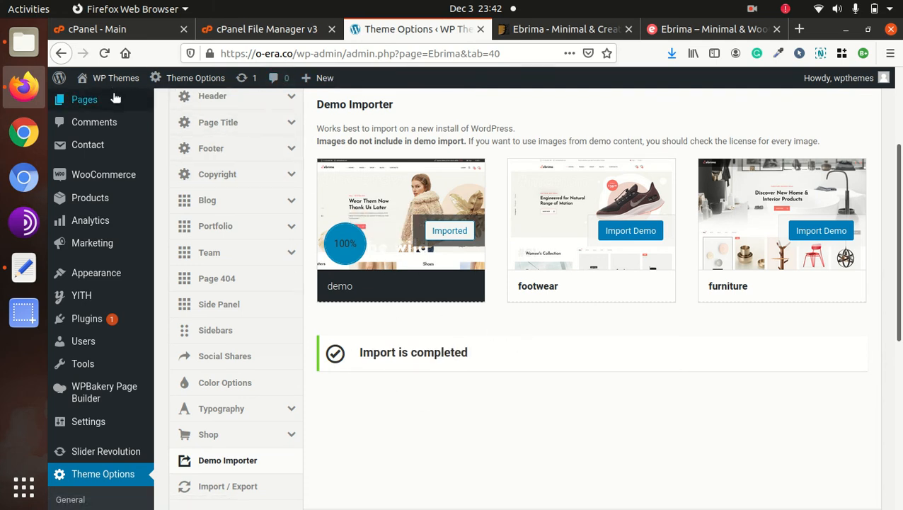
- Visit the public site in a separate browser tab and examine the home page's header, slider, product categories and sale banner
{"action": "middle_click", "coordinate": [97, 106]}
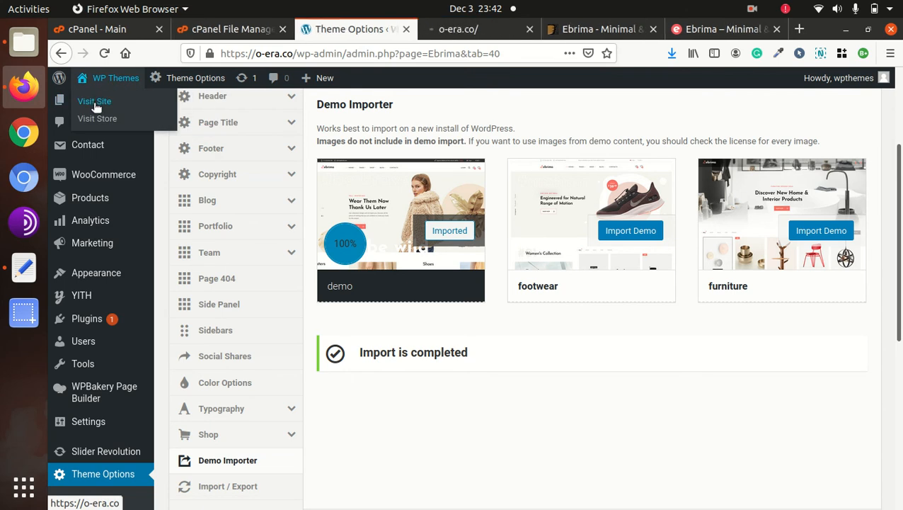
{"action": "left_click", "coordinate": [448, 28]}
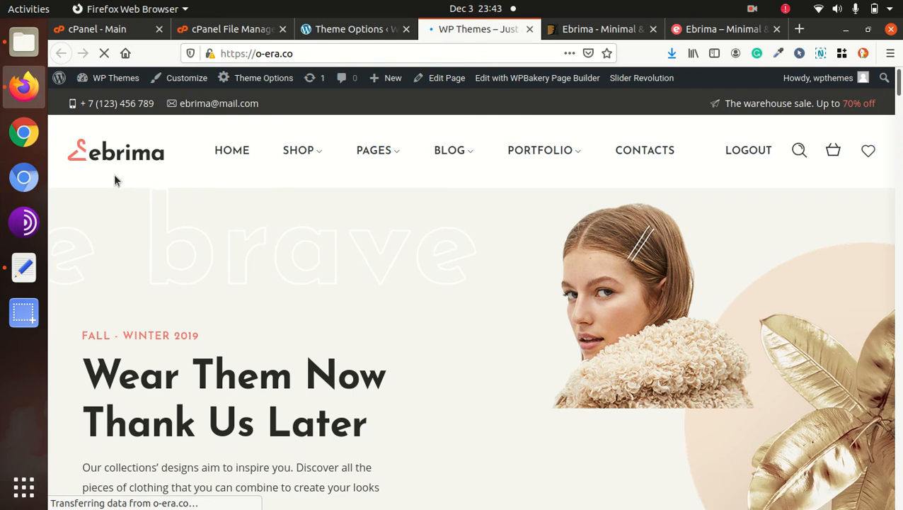
{"action": "scroll", "coordinate": [206, 193], "scroll_direction": "down", "scroll_amount": 3}
{"action": "scroll", "coordinate": [207, 198], "scroll_direction": "down", "scroll_amount": 2}
{"action": "scroll", "coordinate": [206, 197], "scroll_direction": "up", "scroll_amount": 5}
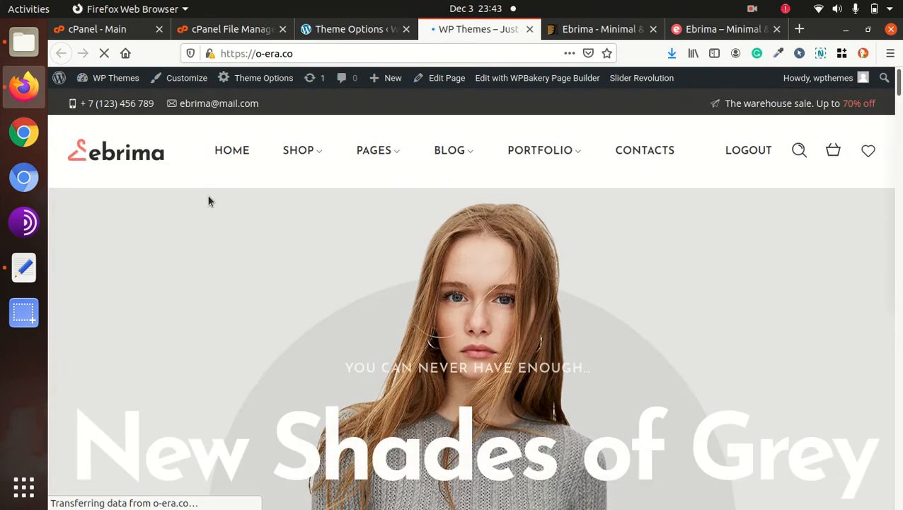
{"action": "scroll", "coordinate": [296, 202], "scroll_direction": "down", "scroll_amount": 10}
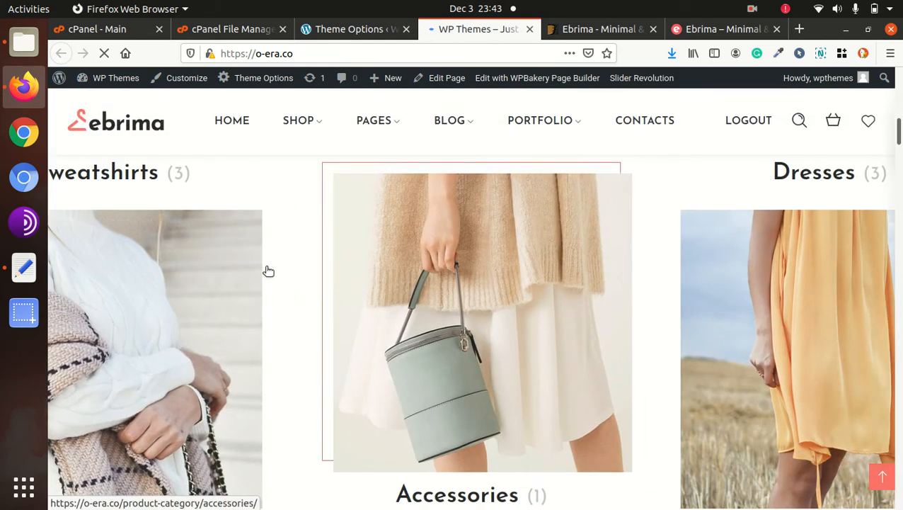
{"action": "scroll", "coordinate": [748, 280], "scroll_direction": "down", "scroll_amount": 3}
{"action": "scroll", "coordinate": [688, 271], "scroll_direction": "up", "scroll_amount": 3}
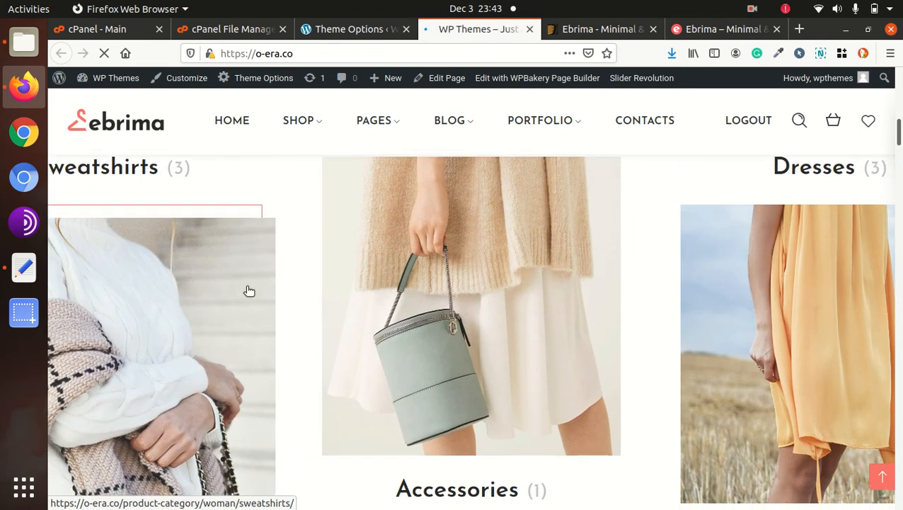
{"action": "scroll", "coordinate": [250, 291], "scroll_direction": "down", "scroll_amount": 5}
{"action": "scroll", "coordinate": [251, 292], "scroll_direction": "down", "scroll_amount": 5}
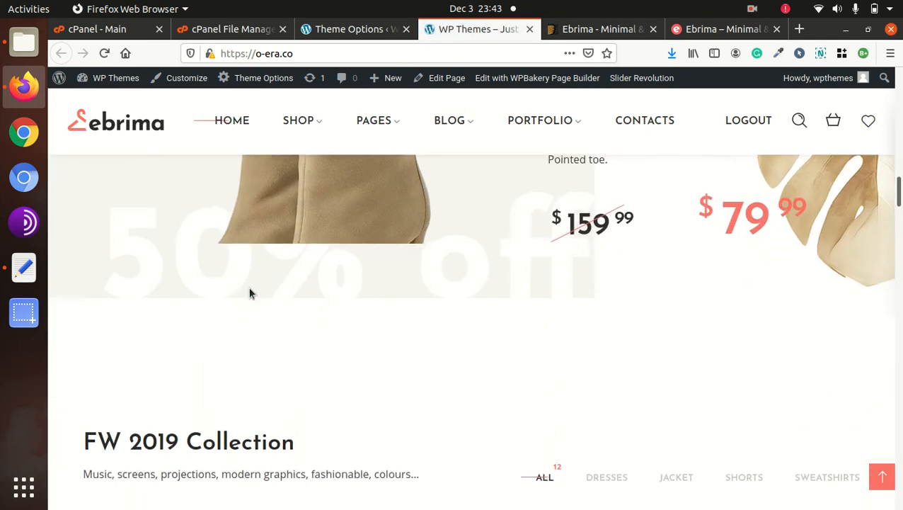
- Look over the imported products in the home page's FW 2019 Collection section
{"action": "scroll", "coordinate": [249, 293], "scroll_direction": "up", "scroll_amount": 3}
{"action": "scroll", "coordinate": [701, 318], "scroll_direction": "down", "scroll_amount": 6}
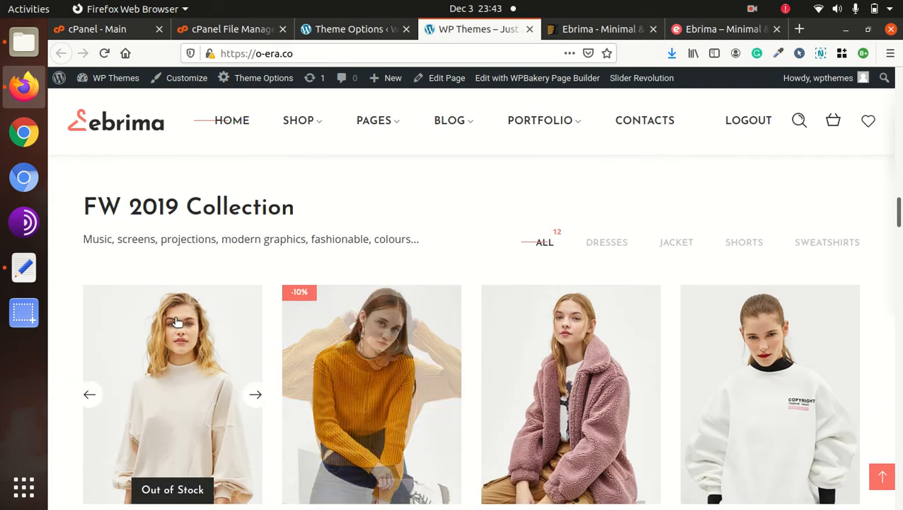
{"action": "scroll", "coordinate": [208, 316], "scroll_direction": "down", "scroll_amount": 2}
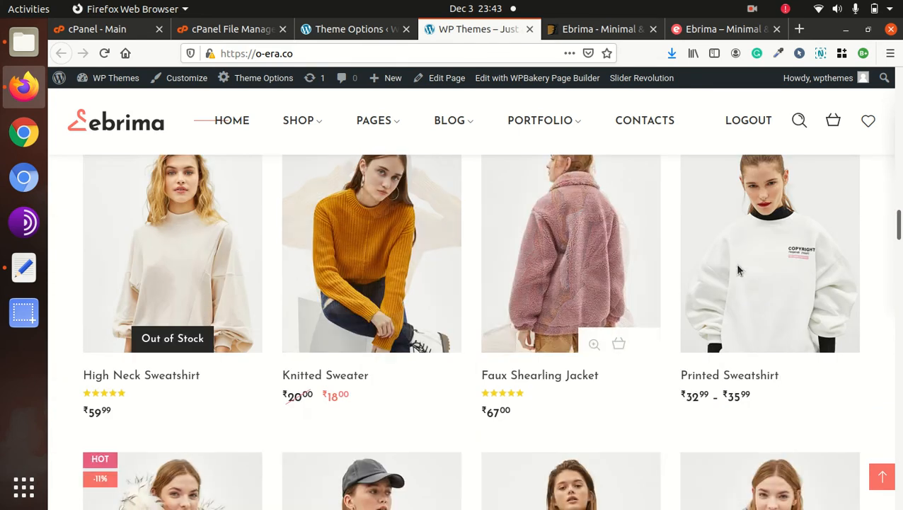
{"action": "scroll", "coordinate": [591, 289], "scroll_direction": "down", "scroll_amount": 4}
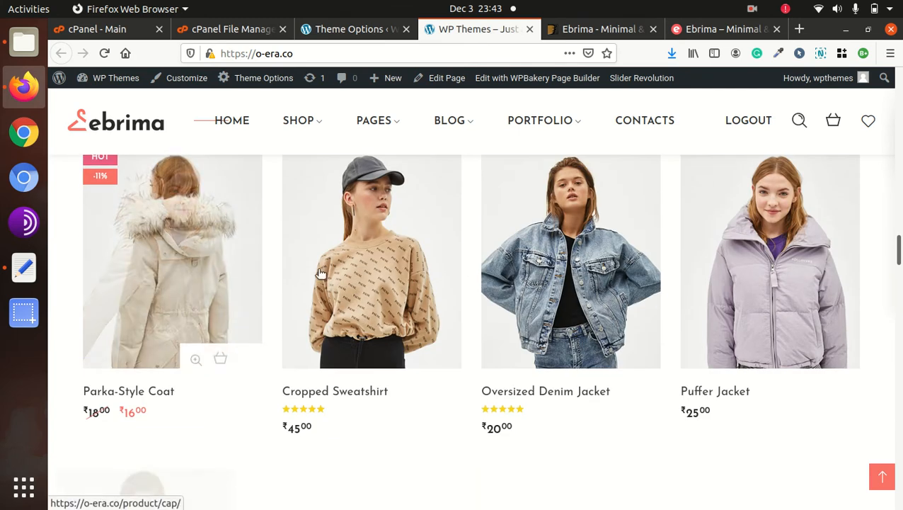
{"action": "scroll", "coordinate": [801, 277], "scroll_direction": "down", "scroll_amount": 2}
{"action": "scroll", "coordinate": [710, 306], "scroll_direction": "down", "scroll_amount": 2}
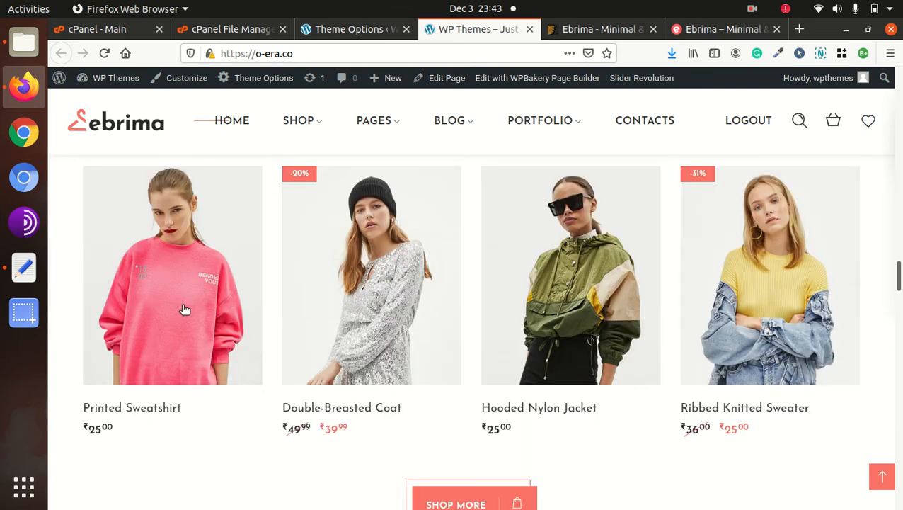
{"action": "scroll", "coordinate": [764, 309], "scroll_direction": "down", "scroll_amount": 3}
{"action": "scroll", "coordinate": [762, 302], "scroll_direction": "down", "scroll_amount": 2}
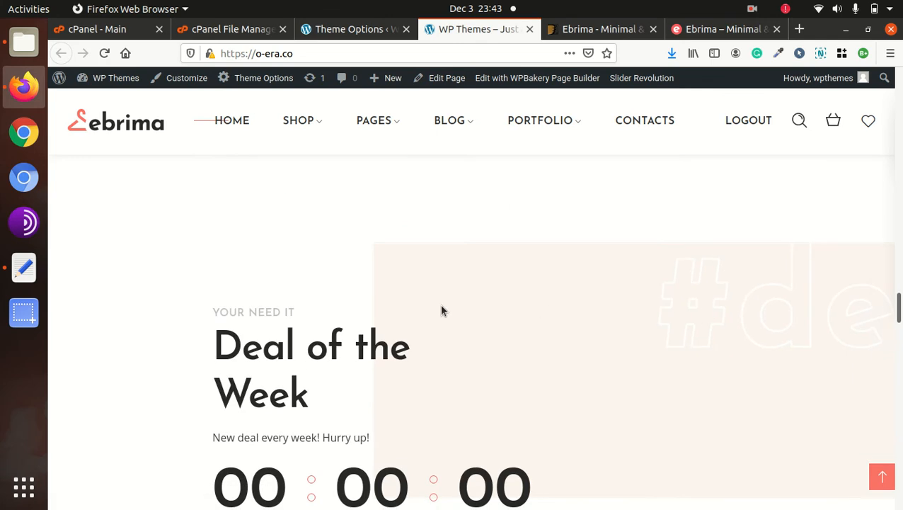
- Examine the home page's Deal of the Week, brand logos, testimonials, Urban Sity Collection banner and blog sections
{"action": "scroll", "coordinate": [440, 304], "scroll_direction": "down", "scroll_amount": 3}
{"action": "scroll", "coordinate": [218, 278], "scroll_direction": "up", "scroll_amount": 3}
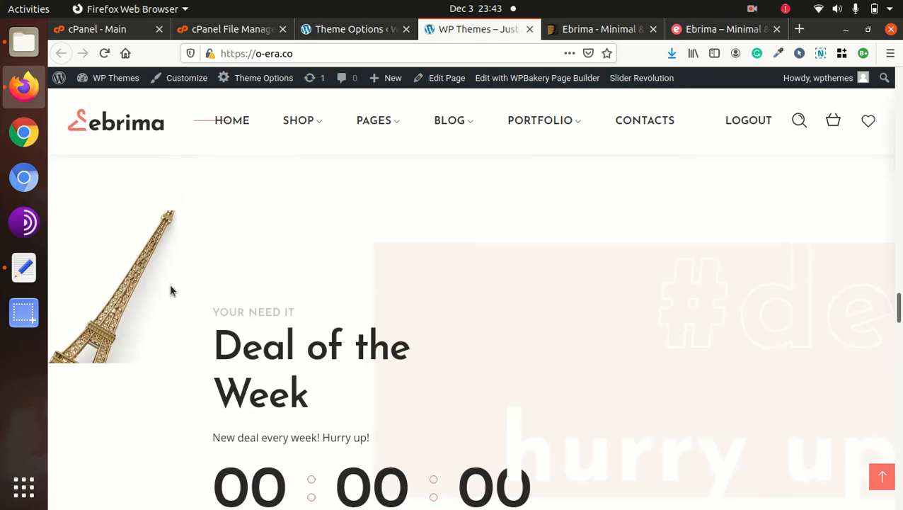
{"action": "scroll", "coordinate": [172, 286], "scroll_direction": "down", "scroll_amount": 4}
{"action": "scroll", "coordinate": [174, 294], "scroll_direction": "down", "scroll_amount": 5}
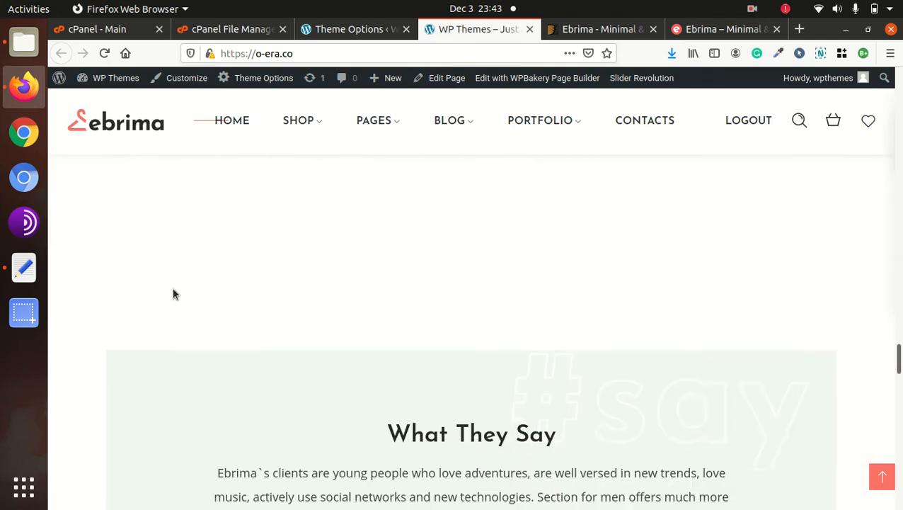
{"action": "scroll", "coordinate": [174, 294], "scroll_direction": "up", "scroll_amount": 5}
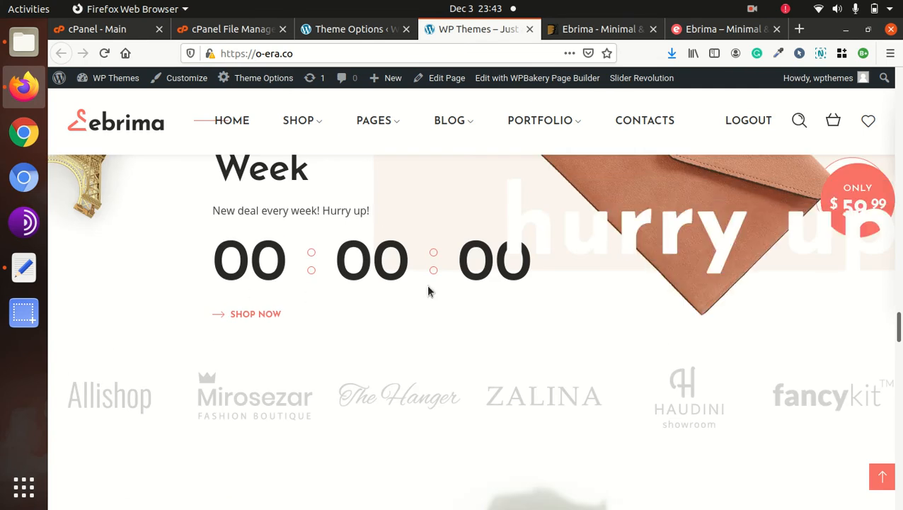
{"action": "scroll", "coordinate": [561, 290], "scroll_direction": "down", "scroll_amount": 8}
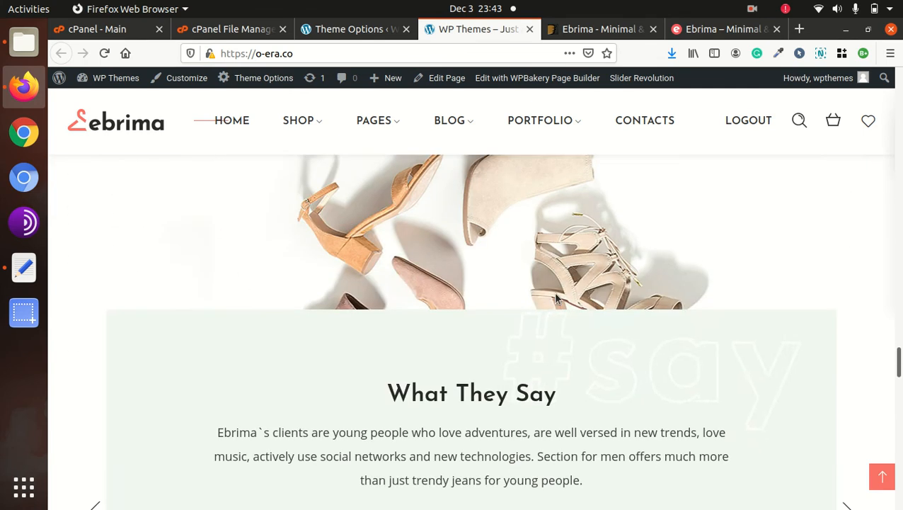
{"action": "scroll", "coordinate": [555, 297], "scroll_direction": "down", "scroll_amount": 10}
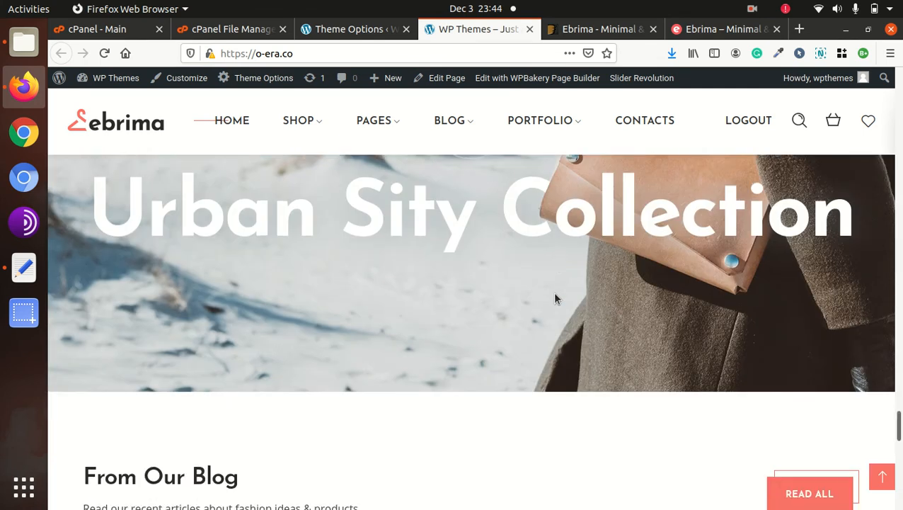
{"action": "scroll", "coordinate": [557, 297], "scroll_direction": "down", "scroll_amount": 7}
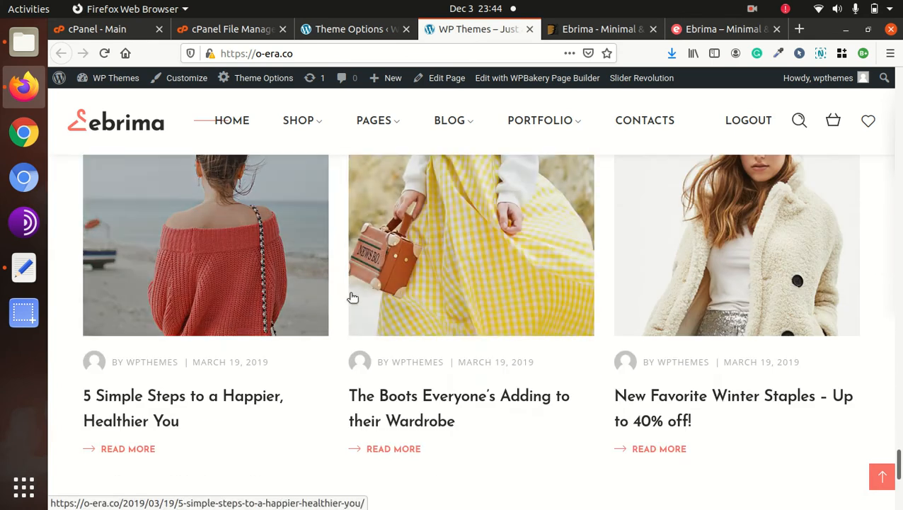
{"action": "scroll", "coordinate": [514, 298], "scroll_direction": "up", "scroll_amount": 7}
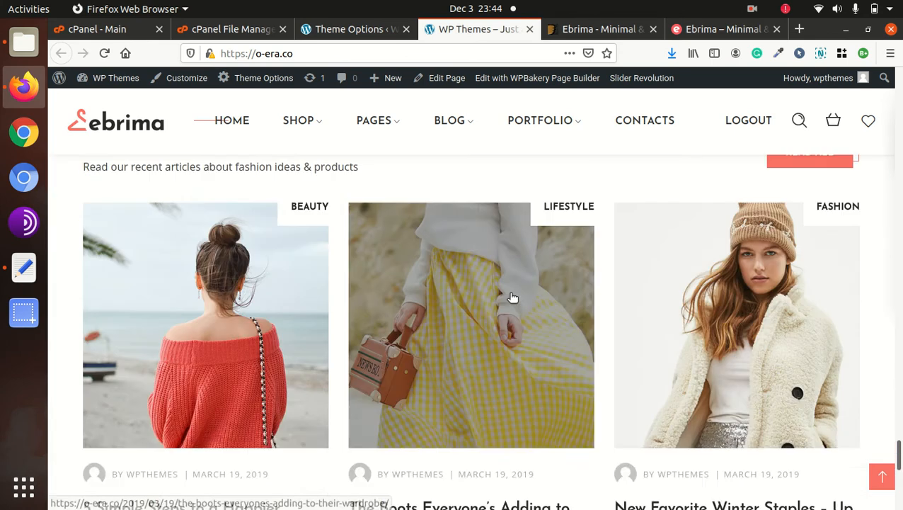
- Open the imported About Us page from the site navigation and review its content
{"action": "mouse_move", "coordinate": [315, 136]}
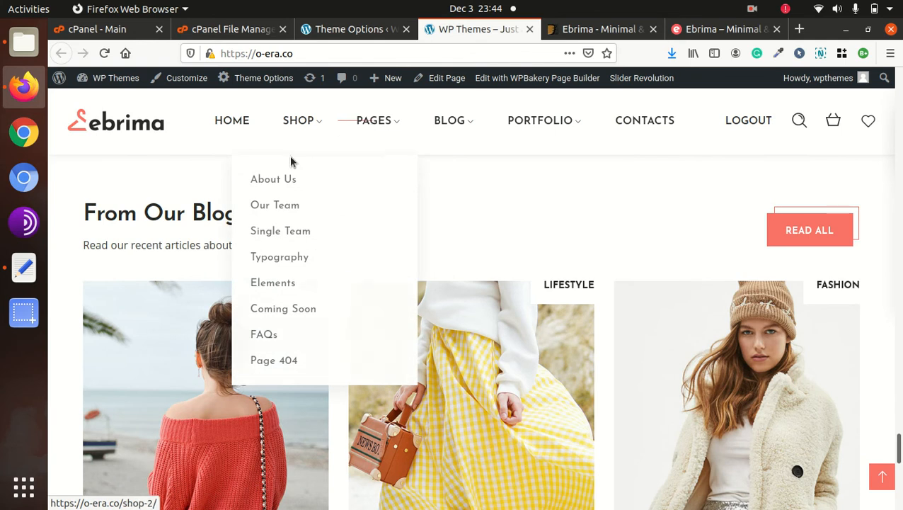
{"action": "mouse_move", "coordinate": [385, 128]}
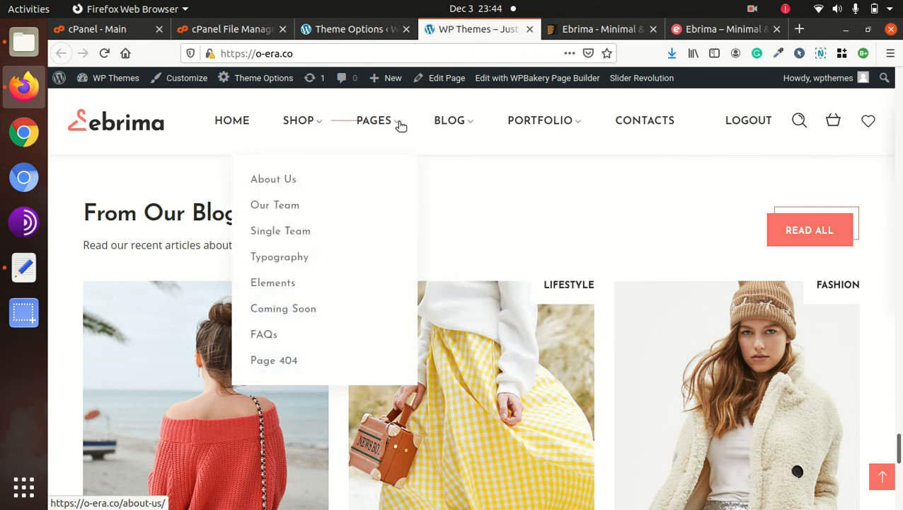
{"action": "left_click", "coordinate": [273, 179]}
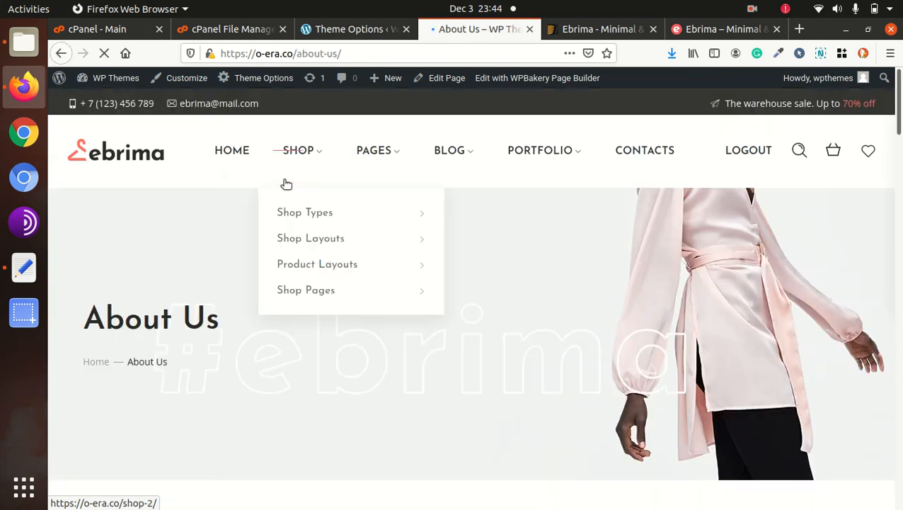
{"action": "scroll", "coordinate": [524, 279], "scroll_direction": "down", "scroll_amount": 5}
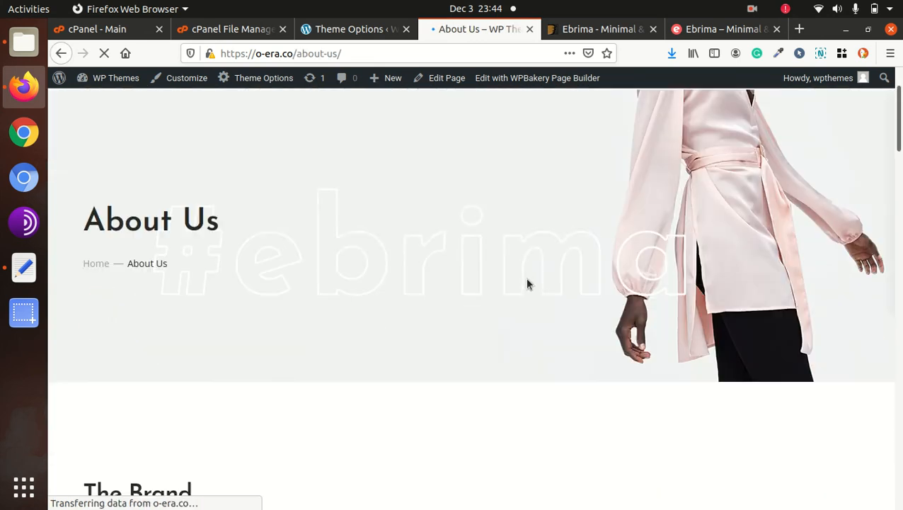
{"action": "scroll", "coordinate": [519, 282], "scroll_direction": "down", "scroll_amount": 8}
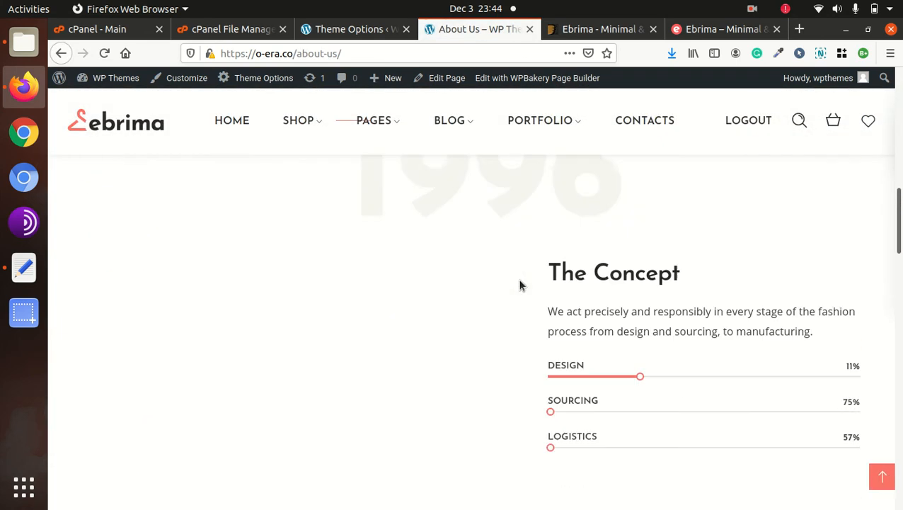
{"action": "scroll", "coordinate": [444, 288], "scroll_direction": "down", "scroll_amount": 6}
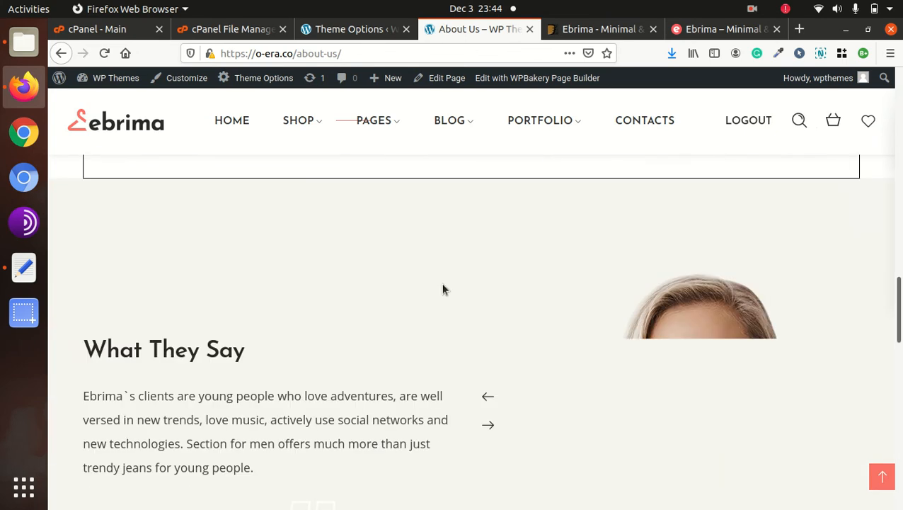
{"action": "scroll", "coordinate": [443, 287], "scroll_direction": "up", "scroll_amount": 20}
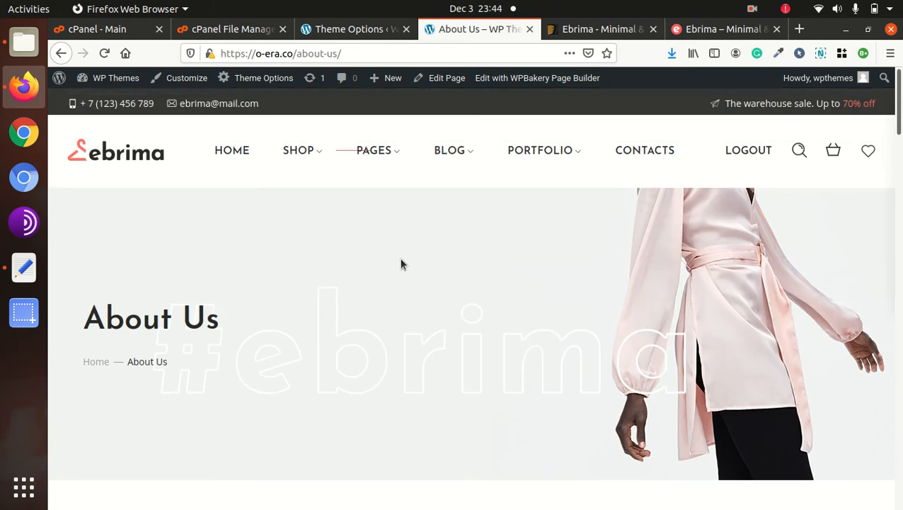
- Open the Shop Classic page from the site navigation's shop types and check its content down to the footer
{"action": "mouse_move", "coordinate": [301, 154]}
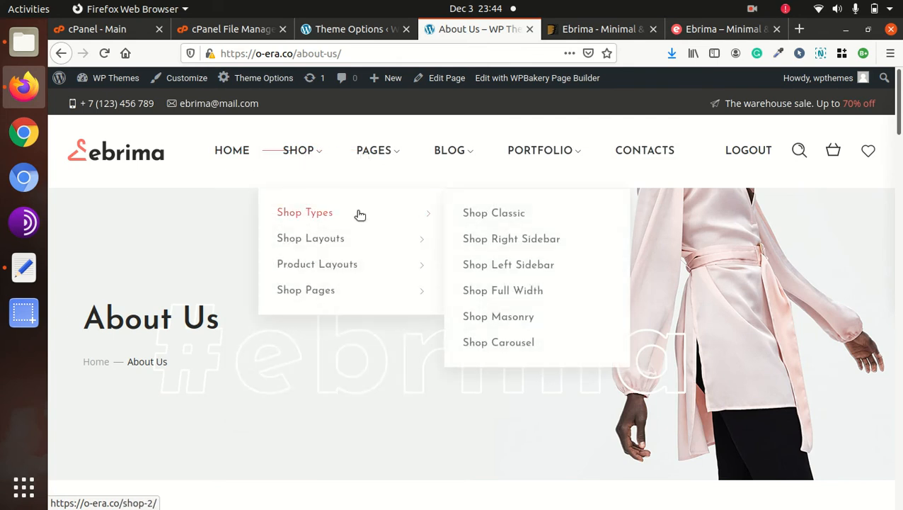
{"action": "left_click", "coordinate": [473, 214]}
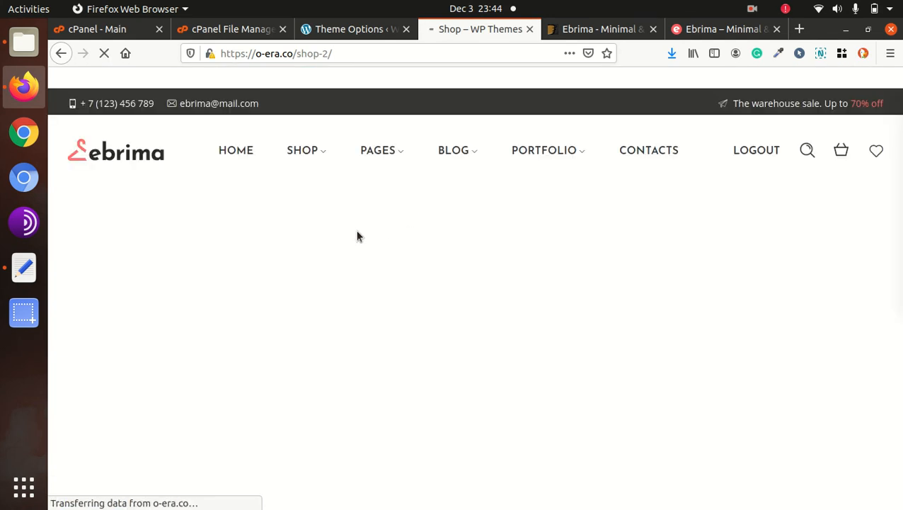
{"action": "scroll", "coordinate": [441, 281], "scroll_direction": "down", "scroll_amount": 5}
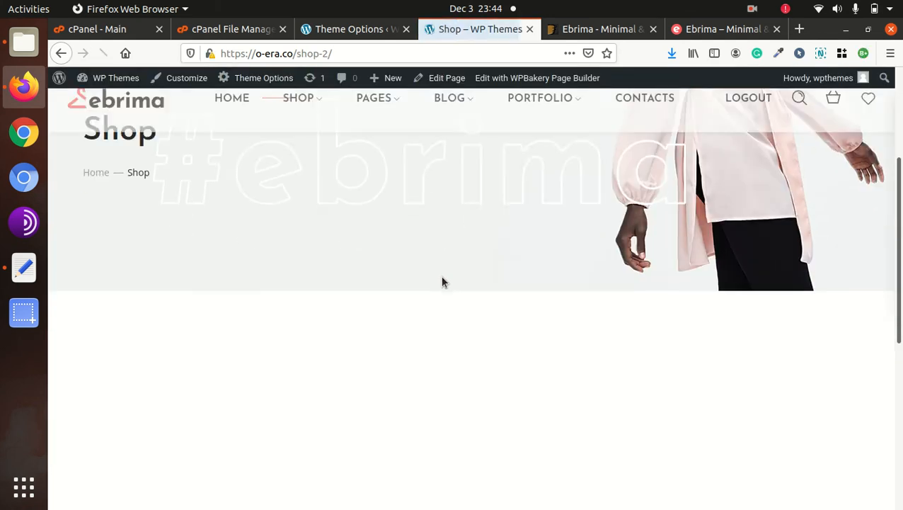
{"action": "scroll", "coordinate": [442, 282], "scroll_direction": "up", "scroll_amount": 3}
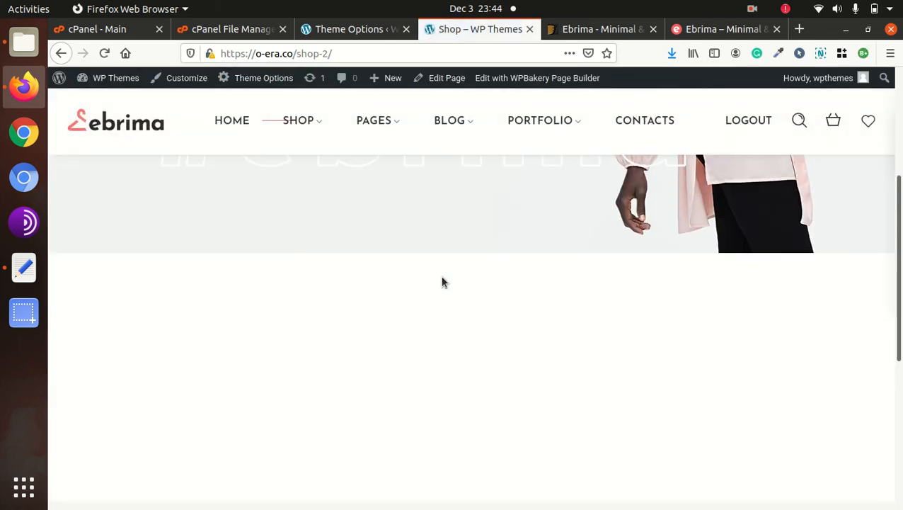
{"action": "scroll", "coordinate": [440, 277], "scroll_direction": "down", "scroll_amount": 3}
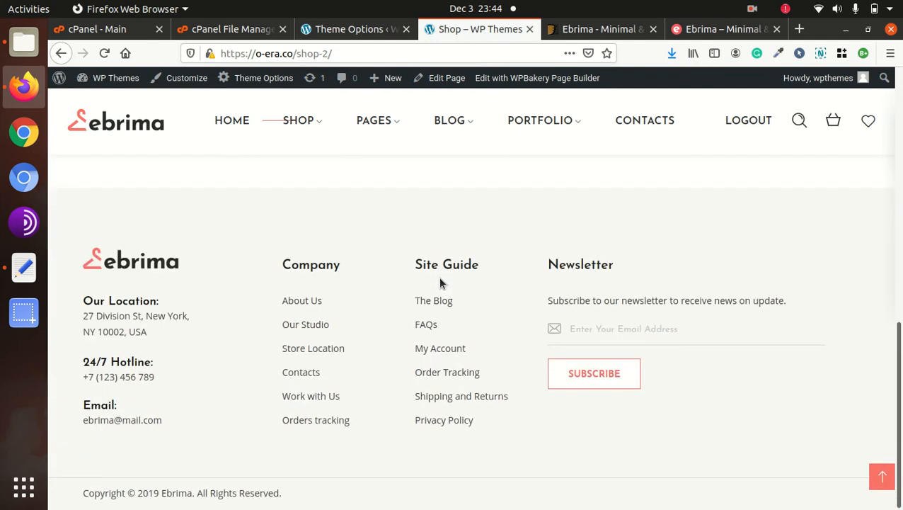
{"action": "scroll", "coordinate": [439, 276], "scroll_direction": "up", "scroll_amount": 3}
{"action": "scroll", "coordinate": [440, 283], "scroll_direction": "up", "scroll_amount": 3}
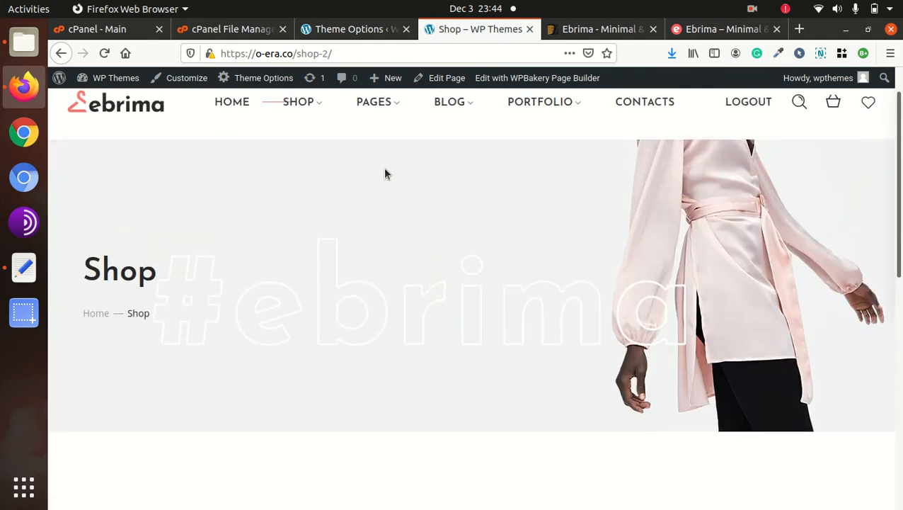
- Compare the Shop Types and Shop Layouts entries in the site navigation and open the Shop Right Sidebar page
{"action": "mouse_move", "coordinate": [305, 109]}
{"action": "mouse_move", "coordinate": [297, 167]}
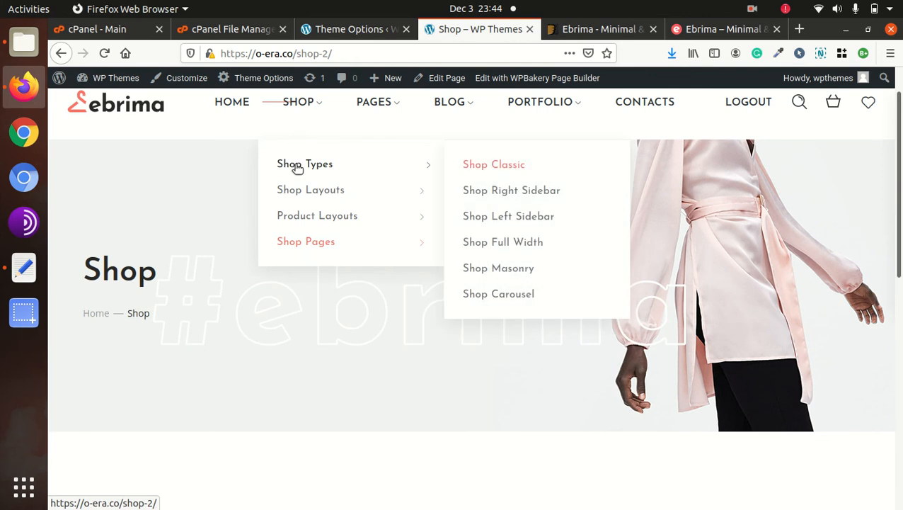
{"action": "mouse_move", "coordinate": [386, 193]}
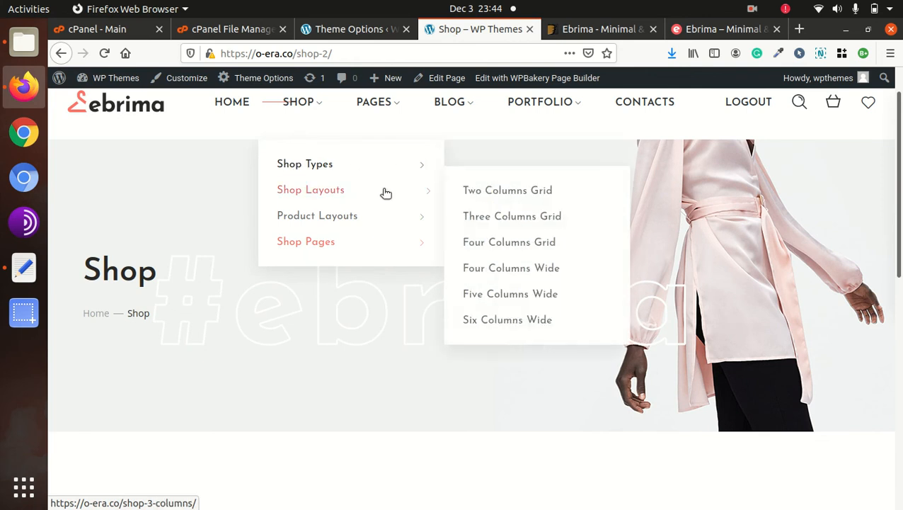
{"action": "mouse_move", "coordinate": [390, 165]}
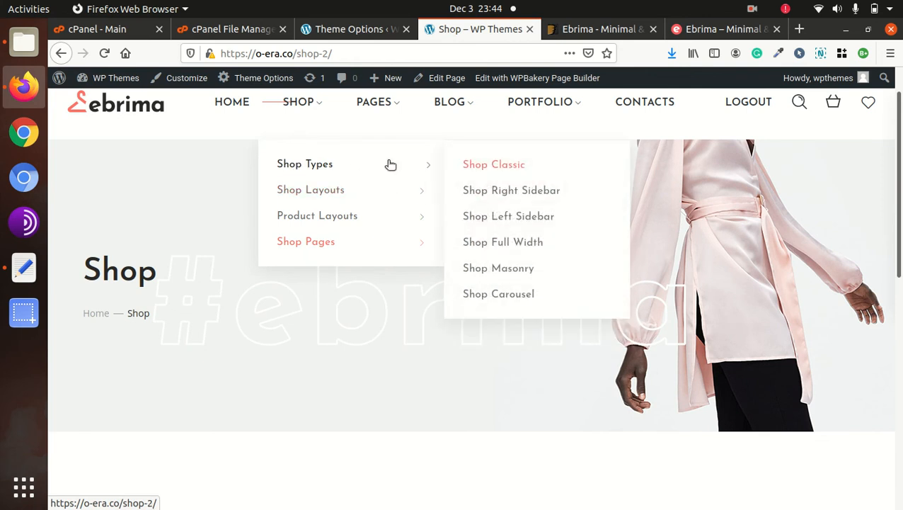
{"action": "left_click", "coordinate": [486, 193]}
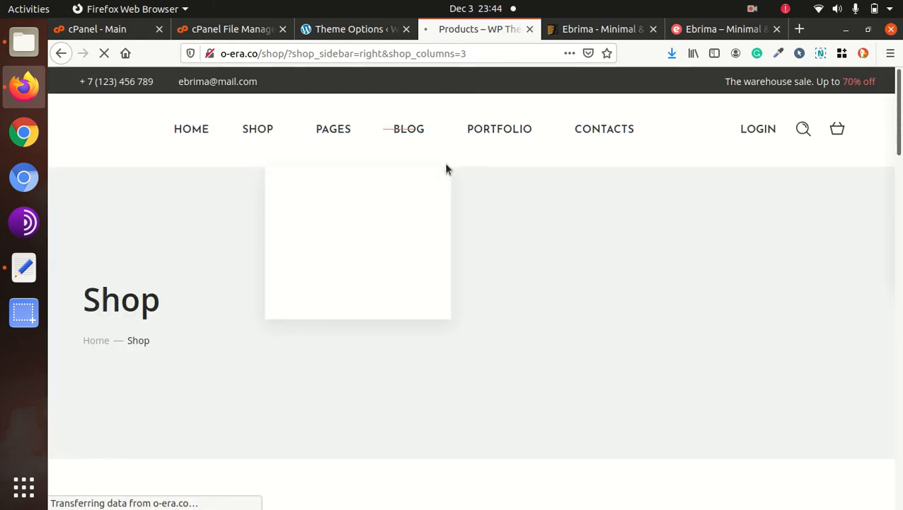
- Examine the right-sidebar shop's product grid, categories, price filter, top products, tags and cart sections
{"action": "scroll", "coordinate": [496, 268], "scroll_direction": "down", "scroll_amount": 10}
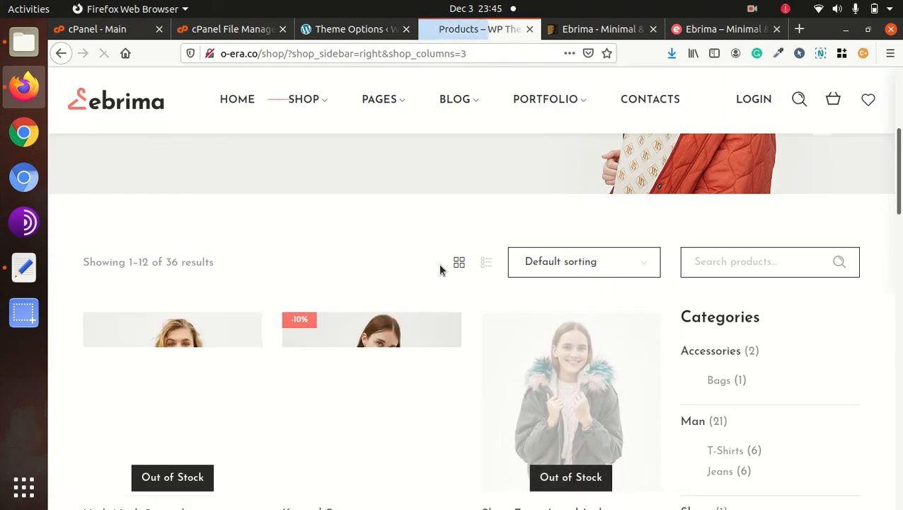
{"action": "scroll", "coordinate": [359, 262], "scroll_direction": "up", "scroll_amount": 3}
{"action": "scroll", "coordinate": [478, 256], "scroll_direction": "down", "scroll_amount": 4}
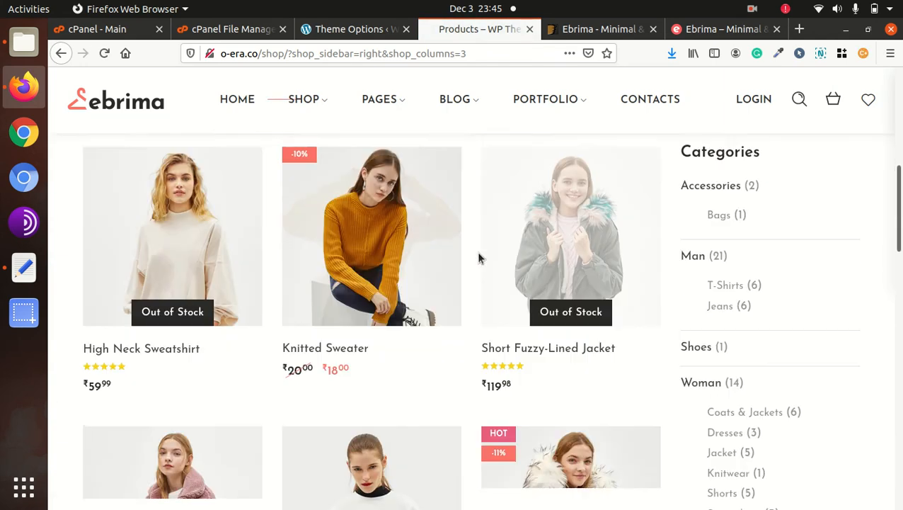
{"action": "scroll", "coordinate": [476, 258], "scroll_direction": "down", "scroll_amount": 3}
{"action": "scroll", "coordinate": [476, 258], "scroll_direction": "up", "scroll_amount": 3}
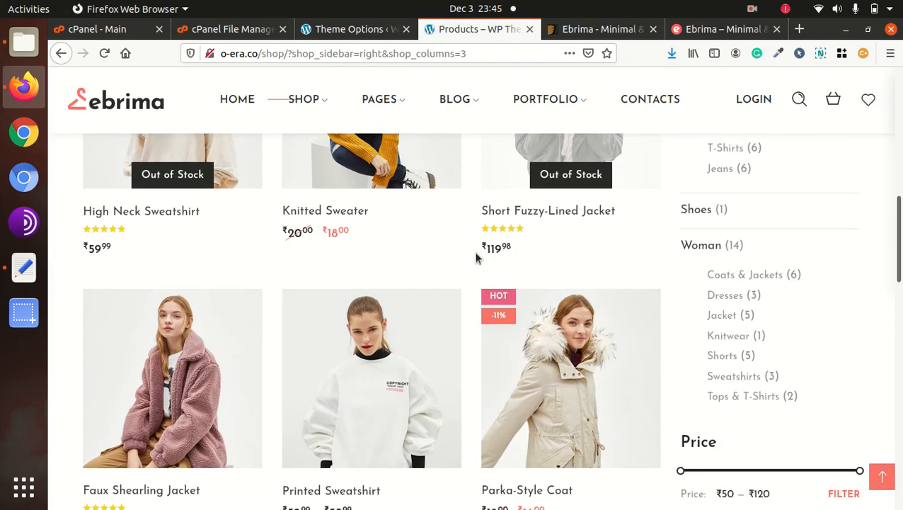
{"action": "scroll", "coordinate": [476, 259], "scroll_direction": "down", "scroll_amount": 3}
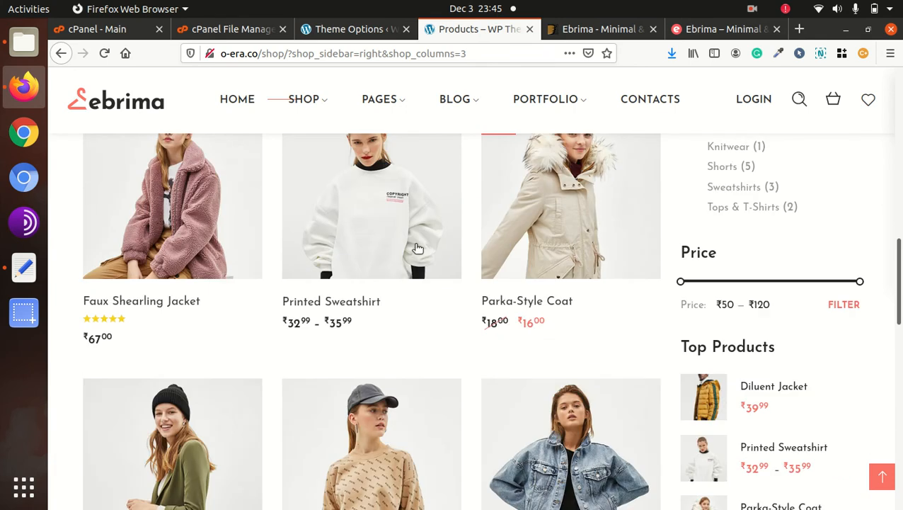
{"action": "scroll", "coordinate": [637, 273], "scroll_direction": "down", "scroll_amount": 1}
{"action": "scroll", "coordinate": [635, 277], "scroll_direction": "down", "scroll_amount": 4}
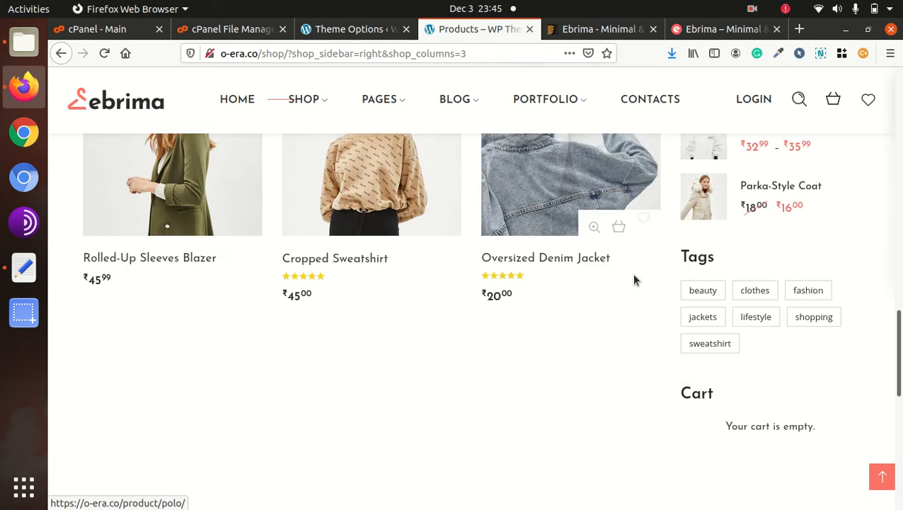
{"action": "scroll", "coordinate": [551, 288], "scroll_direction": "up", "scroll_amount": 7}
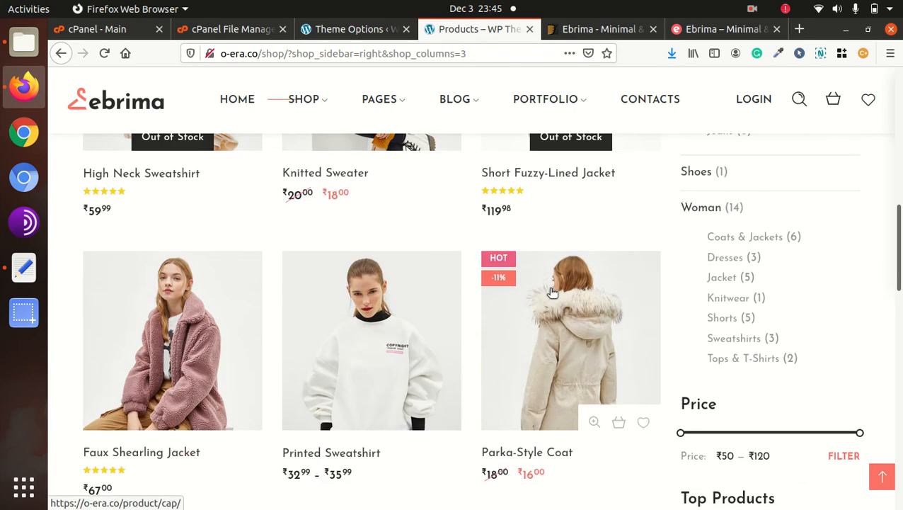
{"action": "scroll", "coordinate": [552, 291], "scroll_direction": "up", "scroll_amount": 5}
{"action": "scroll", "coordinate": [552, 294], "scroll_direction": "down", "scroll_amount": 2}
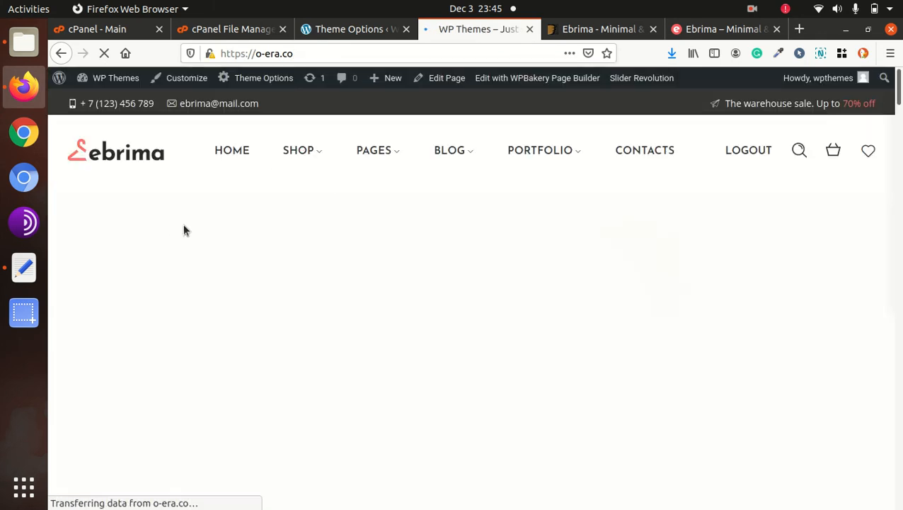
- Look over the home page's slider, product category showcase and Ankle Boots sale banner again
{"action": "scroll", "coordinate": [457, 260], "scroll_direction": "down", "scroll_amount": 3}
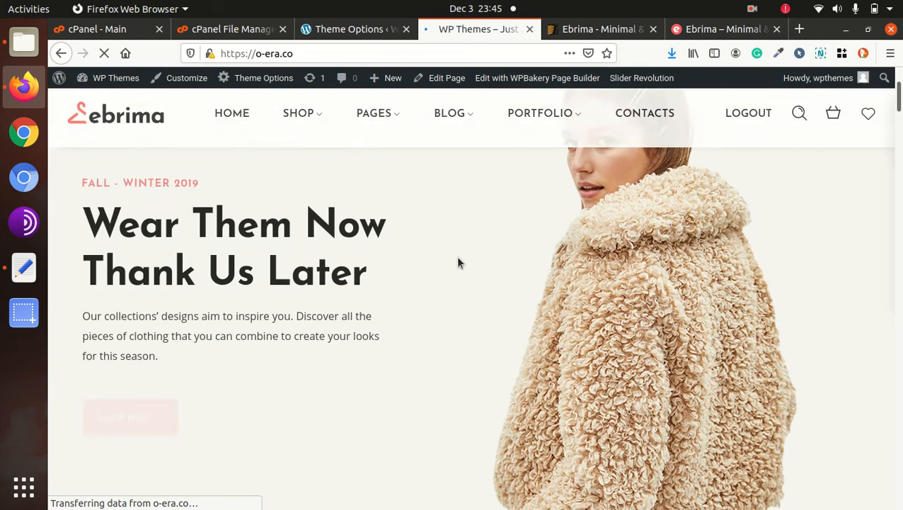
{"action": "scroll", "coordinate": [457, 263], "scroll_direction": "down", "scroll_amount": 3}
{"action": "scroll", "coordinate": [361, 260], "scroll_direction": "down", "scroll_amount": 5}
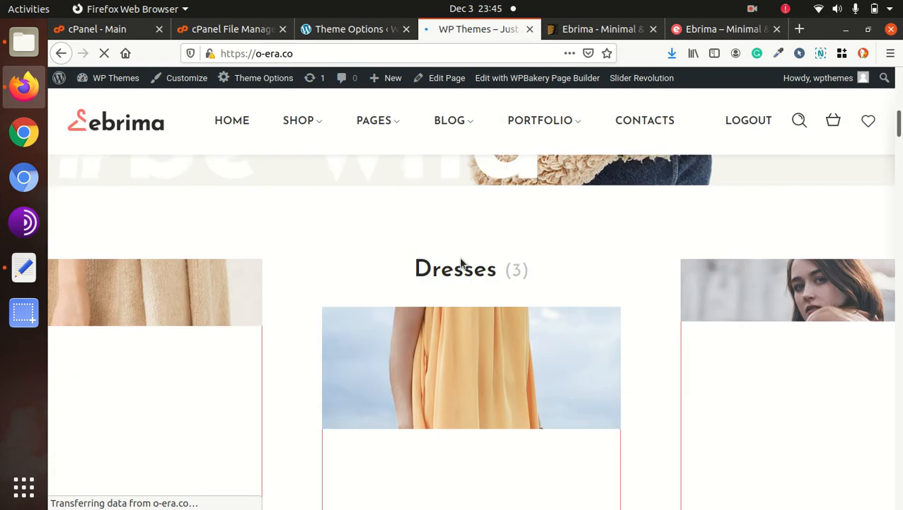
{"action": "scroll", "coordinate": [315, 286], "scroll_direction": "down", "scroll_amount": 7}
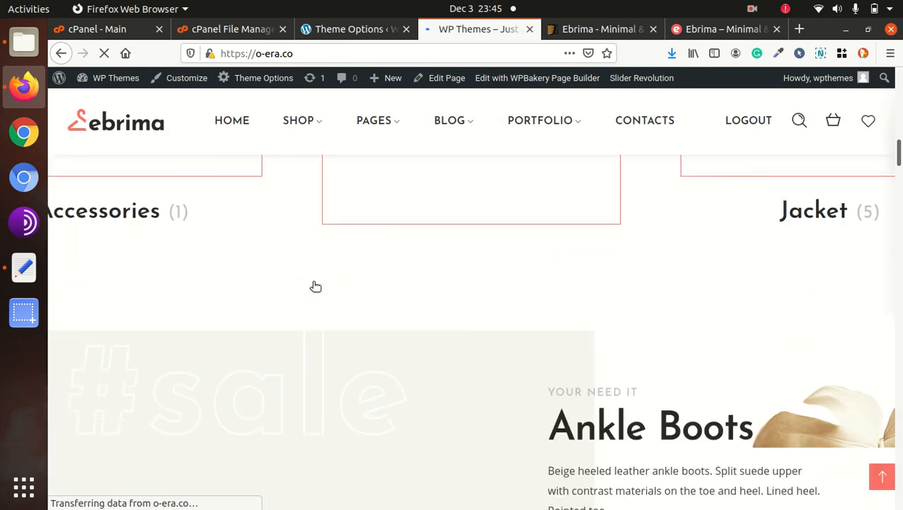
{"action": "scroll", "coordinate": [314, 283], "scroll_direction": "down", "scroll_amount": 2}
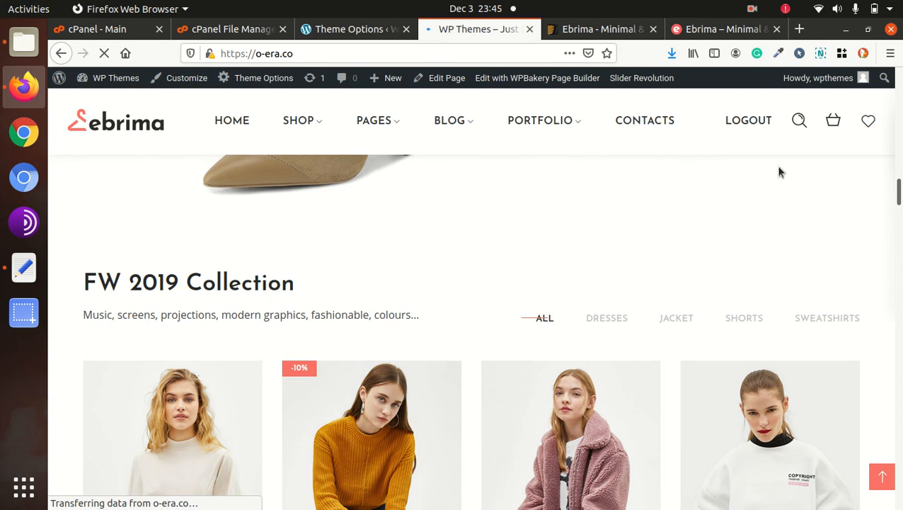
- Check the home page's FW 2019 Collection products, Deal of the Week countdown and brand logos once more
{"action": "scroll", "coordinate": [736, 167], "scroll_direction": "down", "scroll_amount": 5}
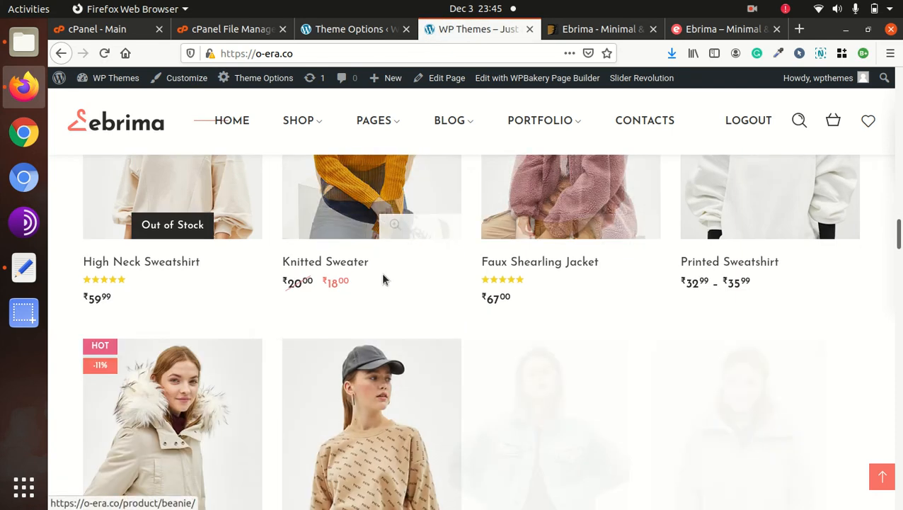
{"action": "scroll", "coordinate": [383, 280], "scroll_direction": "down", "scroll_amount": 7}
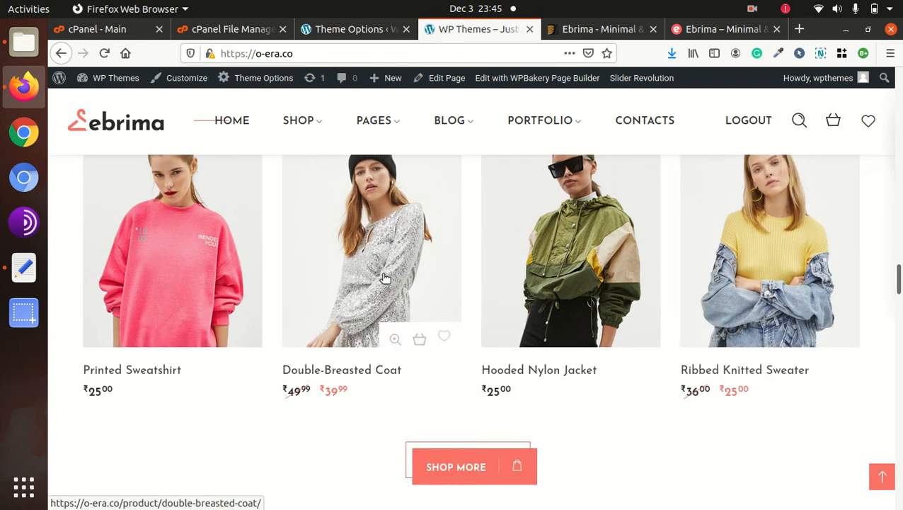
{"action": "scroll", "coordinate": [383, 278], "scroll_direction": "down", "scroll_amount": 9}
{"action": "scroll", "coordinate": [383, 280], "scroll_direction": "up", "scroll_amount": 3}
{"action": "scroll", "coordinate": [383, 274], "scroll_direction": "down", "scroll_amount": 3}
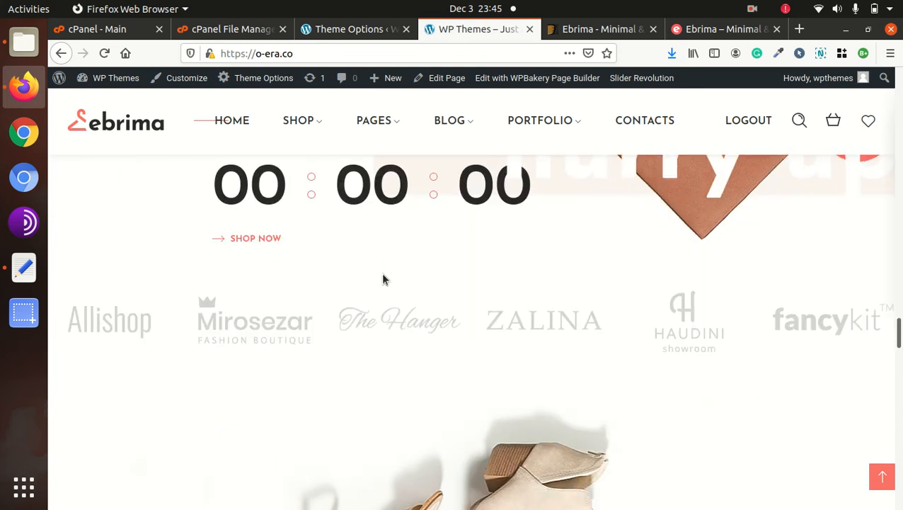
{"action": "scroll", "coordinate": [345, 274], "scroll_direction": "up", "scroll_amount": 10}
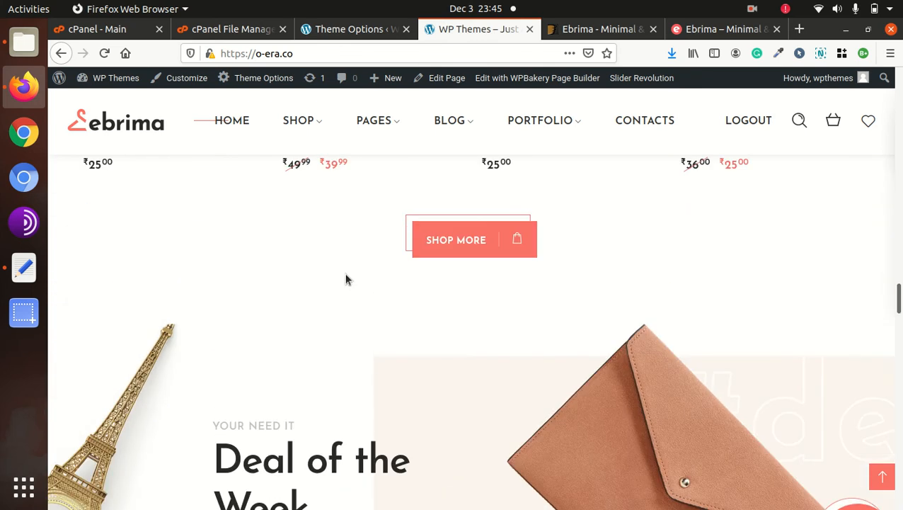
{"action": "scroll", "coordinate": [346, 278], "scroll_direction": "up", "scroll_amount": 3}
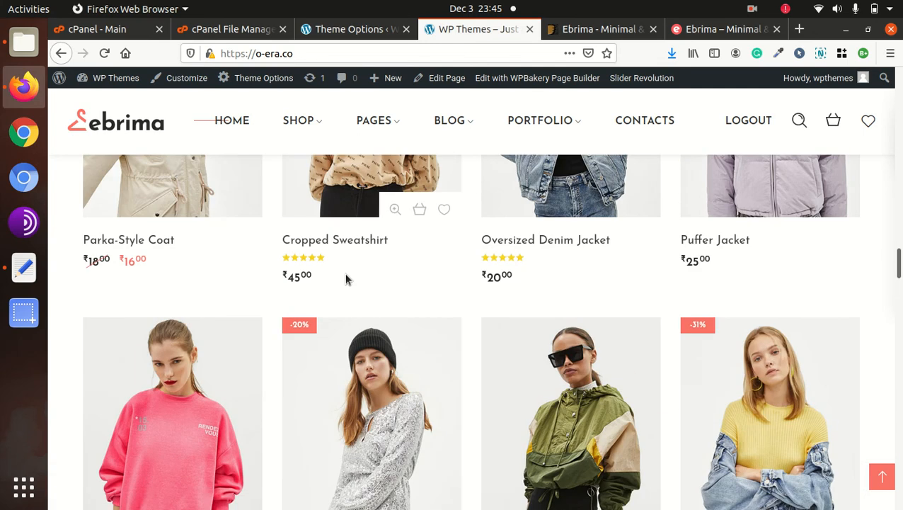
{"action": "scroll", "coordinate": [331, 276], "scroll_direction": "up", "scroll_amount": 2}
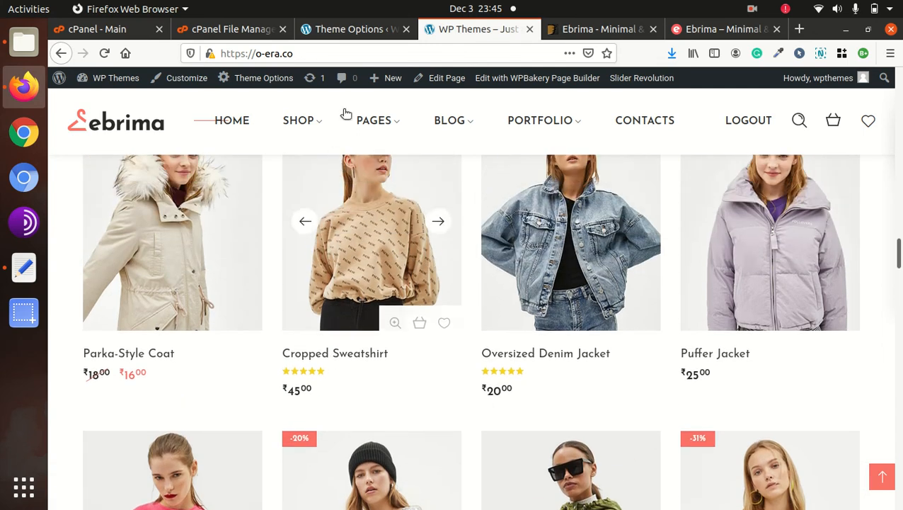
- Return to the Ebrima Theme Options in the WordPress admin and review the General, Header, Page Title, Footer and Copyright settings
{"action": "left_click", "coordinate": [357, 32]}
{"action": "mouse_move", "coordinate": [135, 274]}
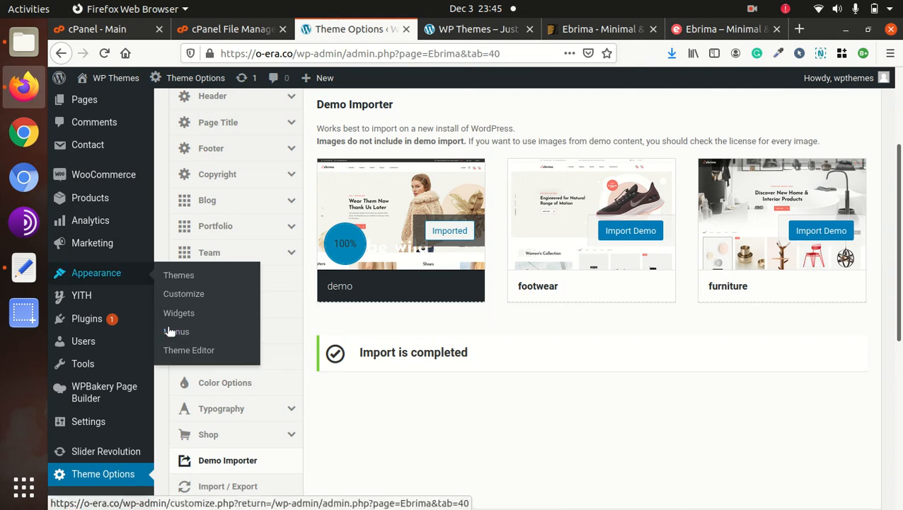
{"action": "scroll", "coordinate": [150, 313], "scroll_direction": "down", "scroll_amount": 2}
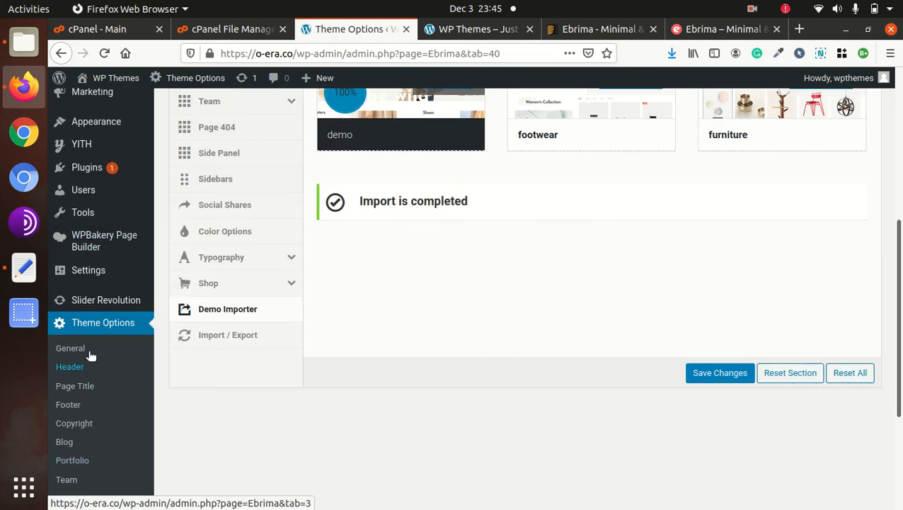
{"action": "scroll", "coordinate": [202, 289], "scroll_direction": "up", "scroll_amount": 3}
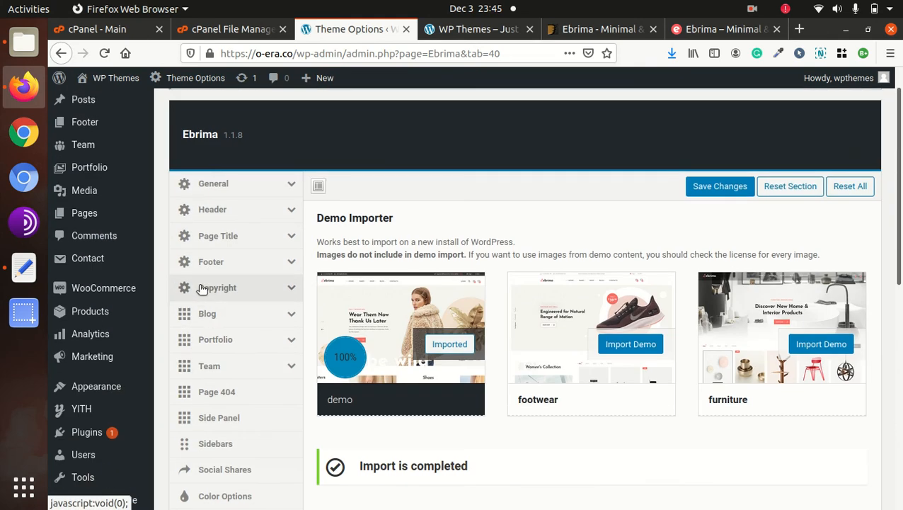
{"action": "left_click", "coordinate": [215, 187]}
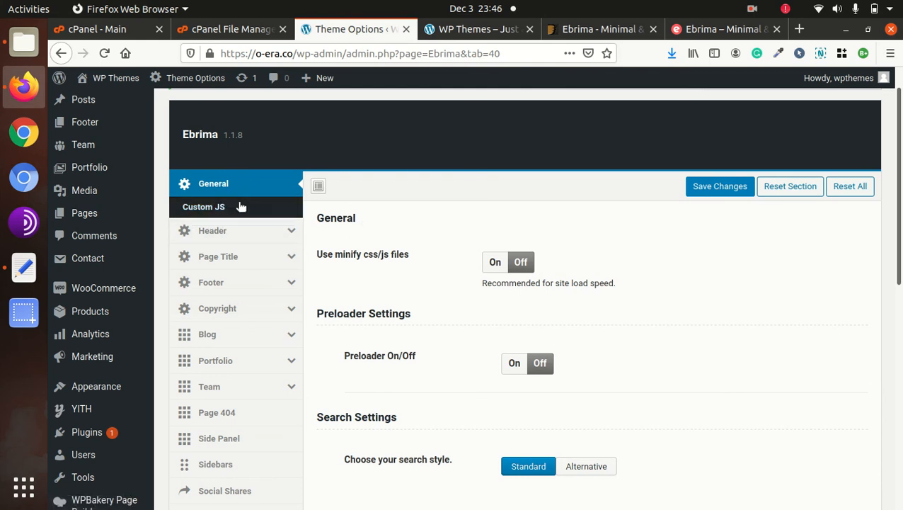
{"action": "left_click", "coordinate": [233, 231]}
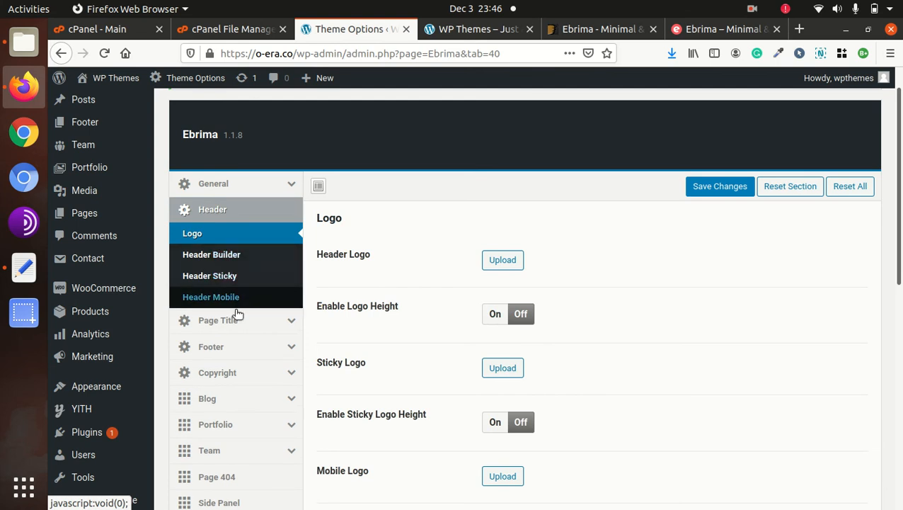
{"action": "left_click", "coordinate": [232, 318]}
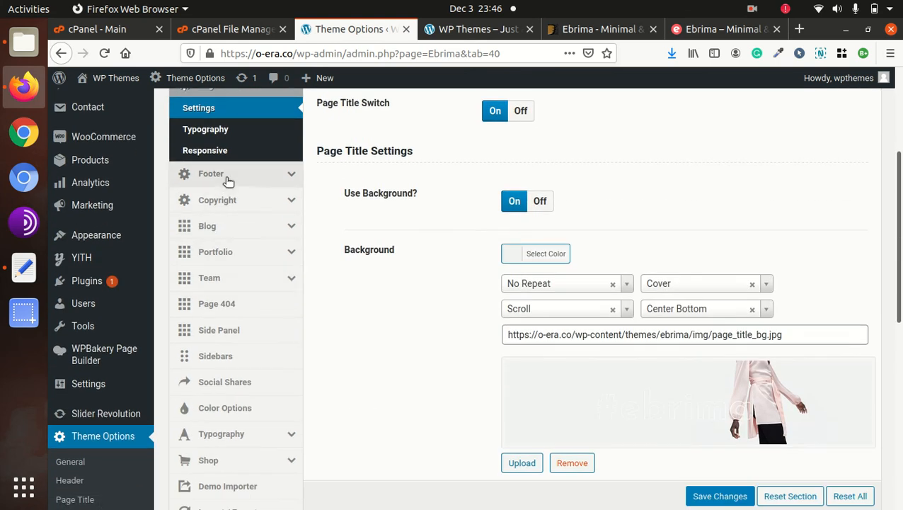
{"action": "left_click", "coordinate": [227, 178]}
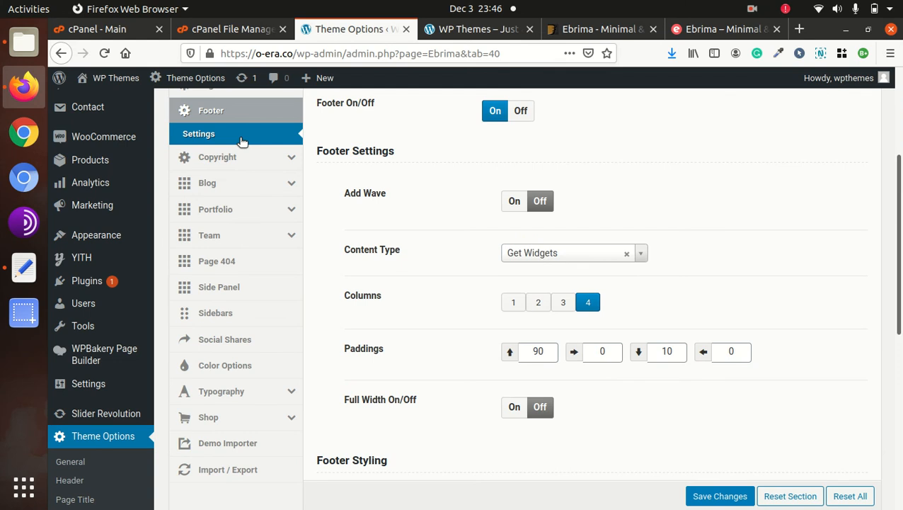
{"action": "left_click", "coordinate": [240, 156]}
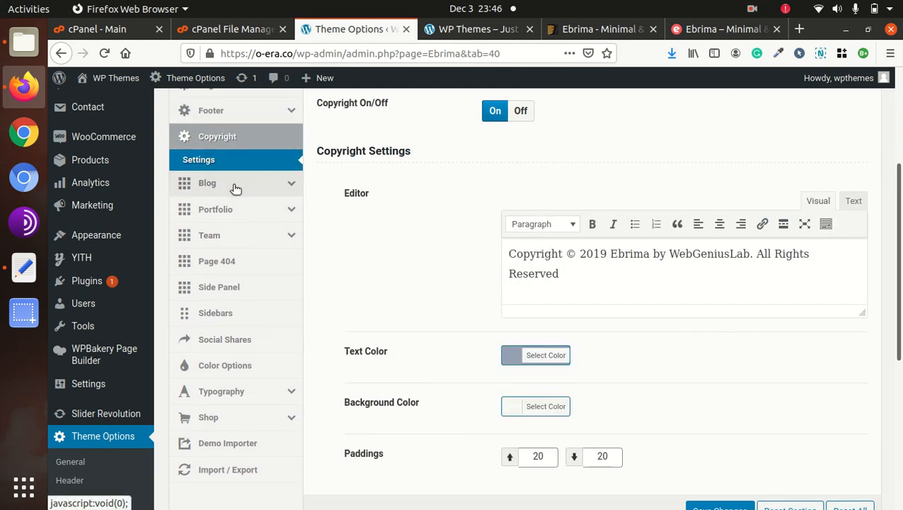
- Review the theme's Blog archive settings and the Color Options for general, secondary and body background colors
{"action": "left_click", "coordinate": [236, 186]}
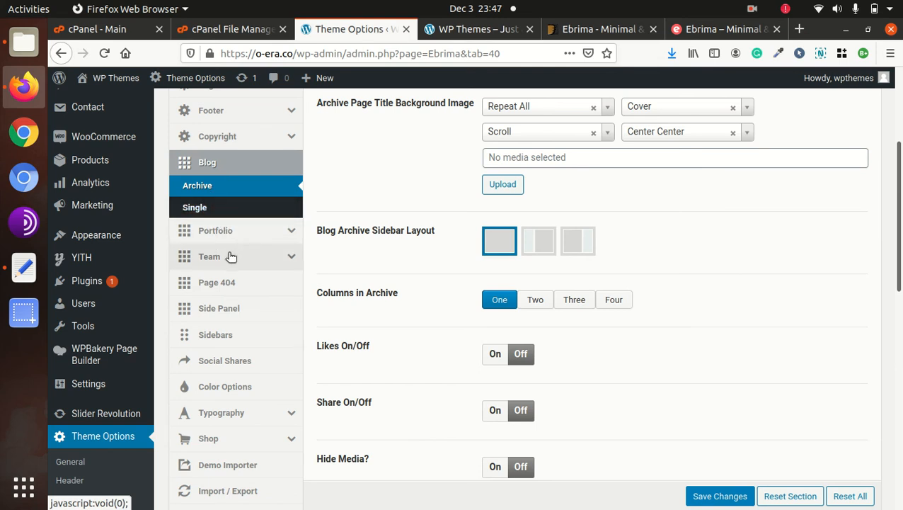
{"action": "scroll", "coordinate": [234, 256], "scroll_direction": "down", "scroll_amount": 3}
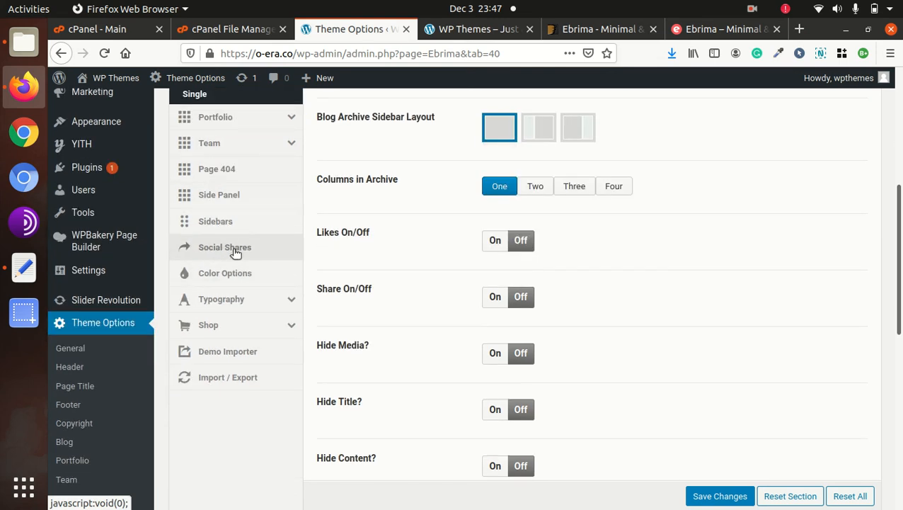
{"action": "left_click", "coordinate": [235, 253]}
{"action": "left_click", "coordinate": [222, 243]}
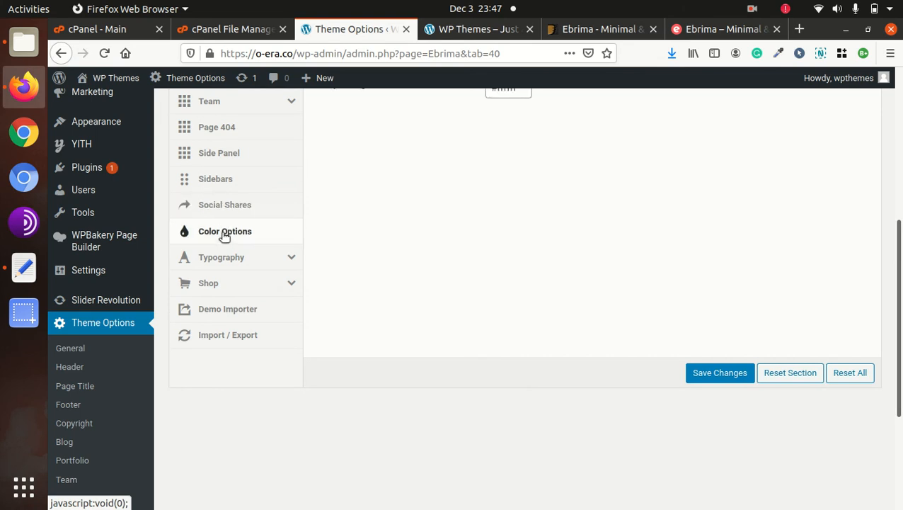
{"action": "scroll", "coordinate": [460, 299], "scroll_direction": "up", "scroll_amount": 5}
{"action": "scroll", "coordinate": [451, 281], "scroll_direction": "down", "scroll_amount": 2}
{"action": "scroll", "coordinate": [453, 286], "scroll_direction": "down", "scroll_amount": 2}
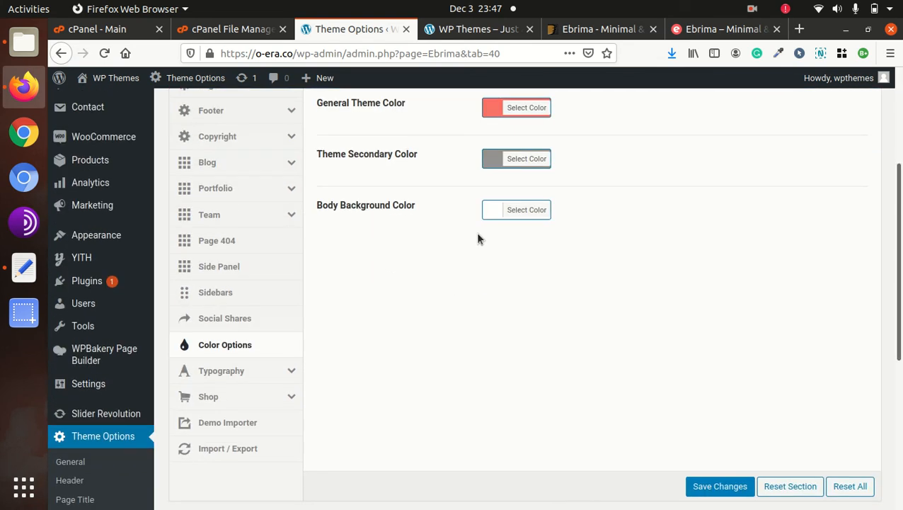
{"action": "scroll", "coordinate": [412, 248], "scroll_direction": "up", "scroll_amount": 1}
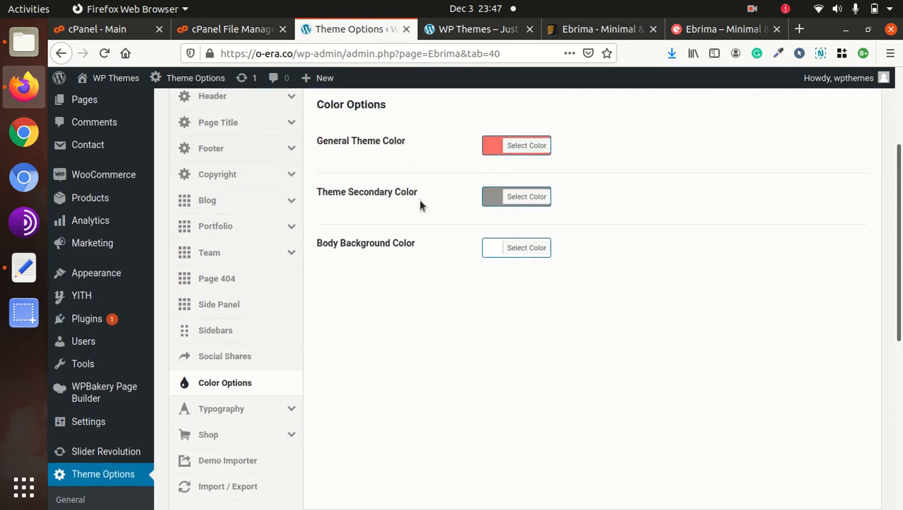
{"action": "scroll", "coordinate": [234, 319], "scroll_direction": "down", "scroll_amount": 3}
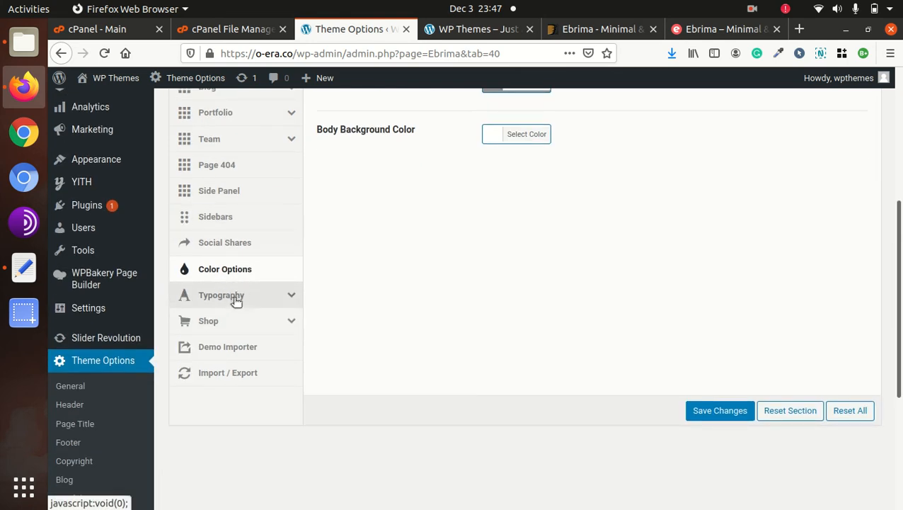
- Look through the Typography, Shop catalog and Demo Importer sections of the theme options, ending on the General settings
{"action": "left_click", "coordinate": [228, 304]}
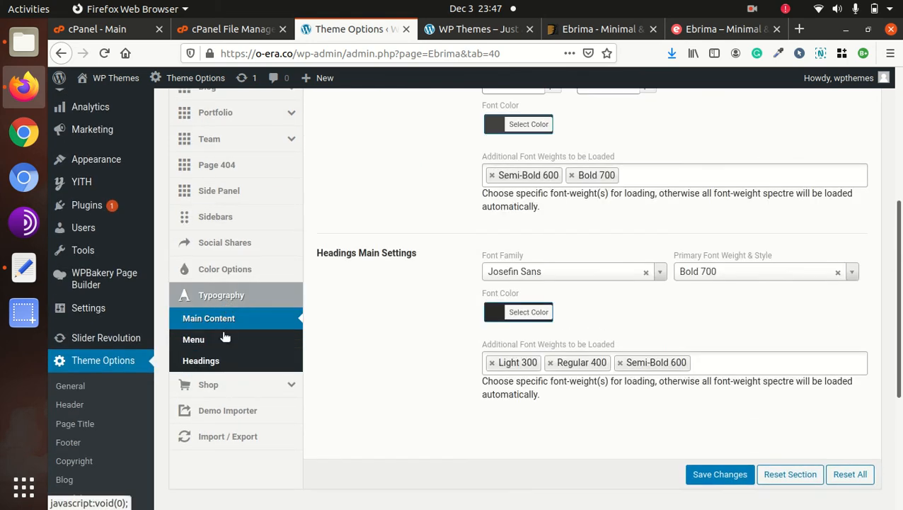
{"action": "scroll", "coordinate": [234, 357], "scroll_direction": "down", "scroll_amount": 4}
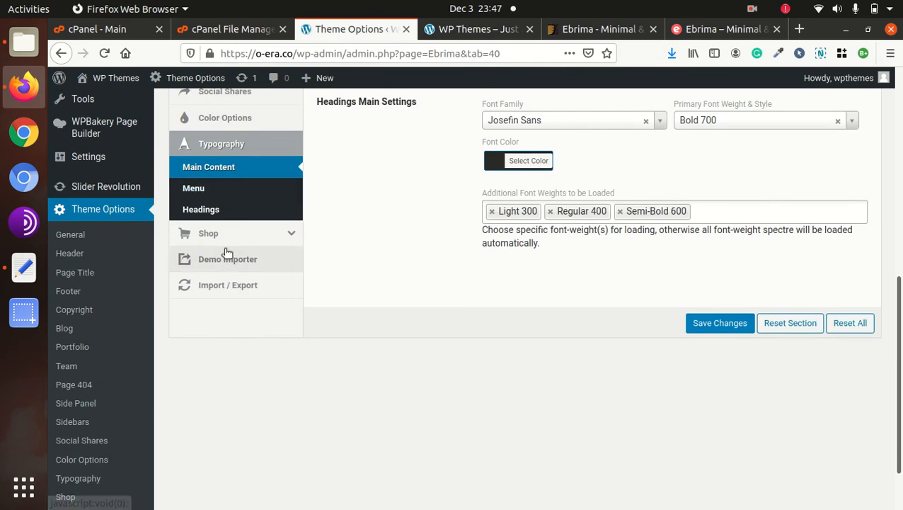
{"action": "left_click", "coordinate": [225, 240]}
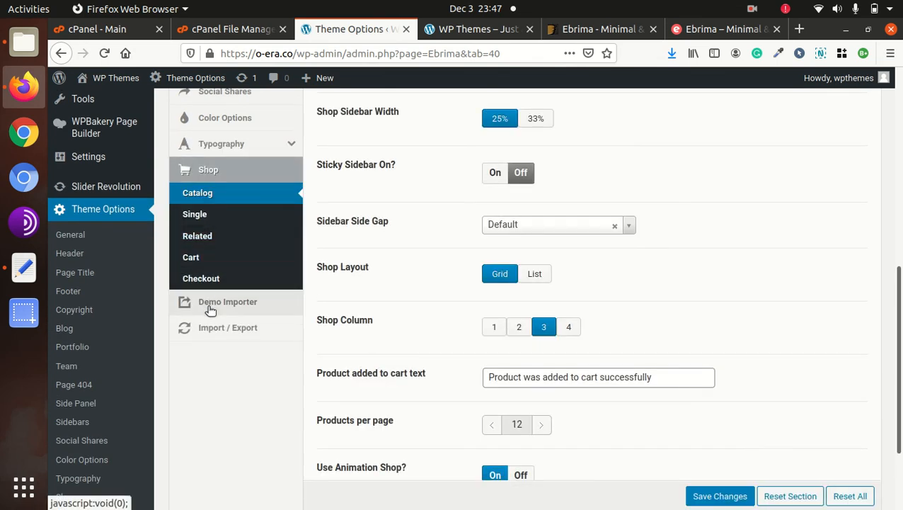
{"action": "left_click", "coordinate": [209, 304]}
{"action": "scroll", "coordinate": [216, 262], "scroll_direction": "up", "scroll_amount": 8}
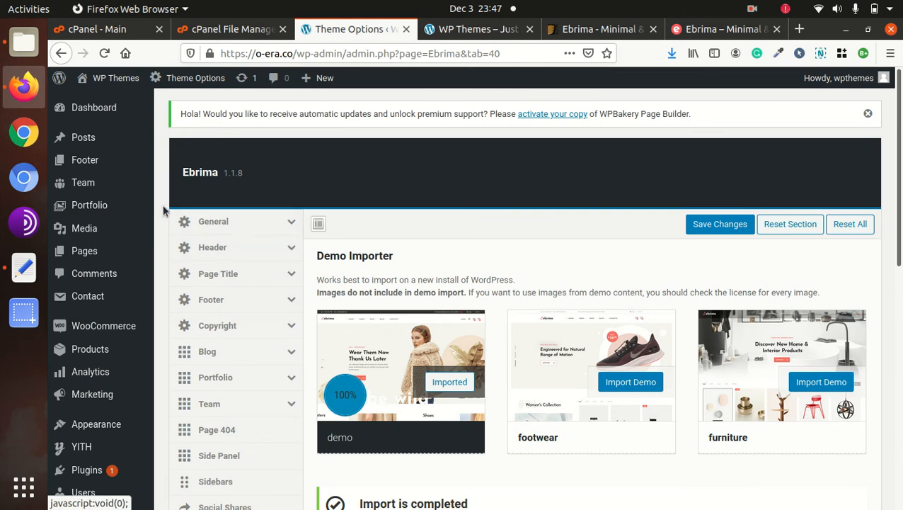
{"action": "left_click", "coordinate": [221, 224]}
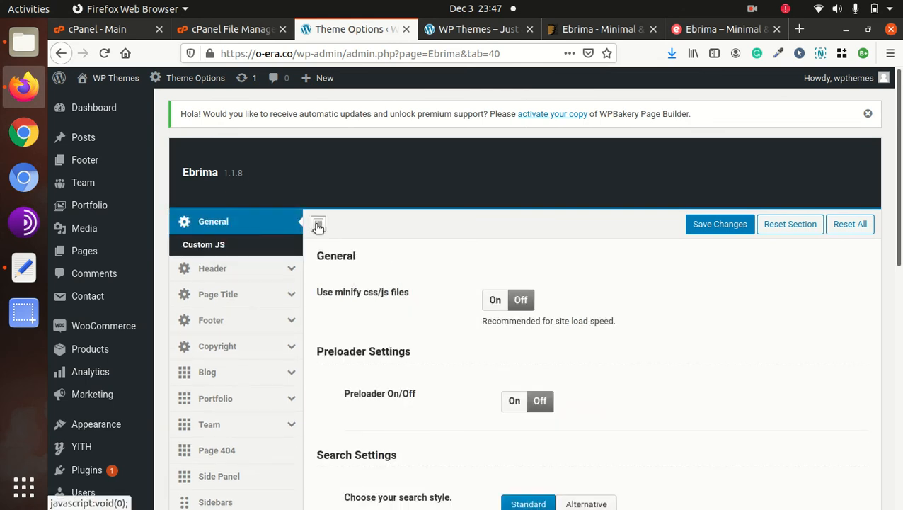
- Switch to the o-era.co storefront and view the home page from the top slider down to the product category showcase
{"action": "left_click", "coordinate": [453, 31]}
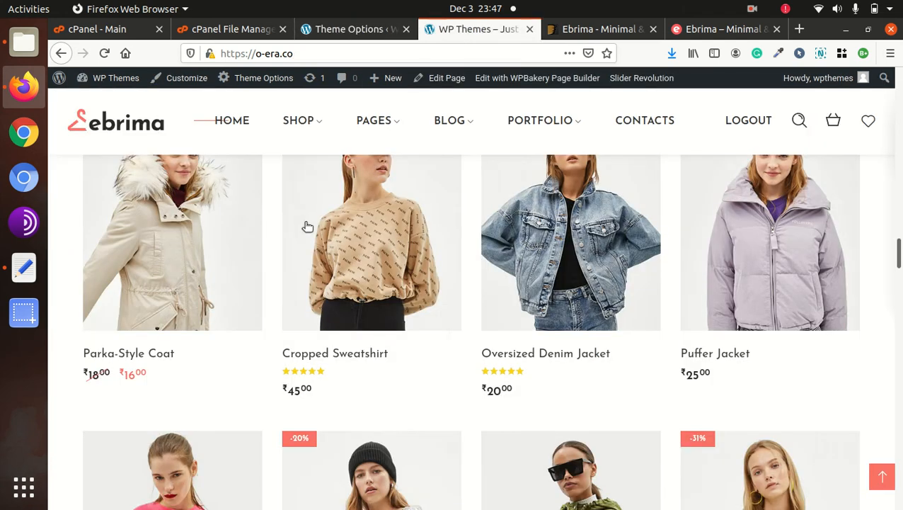
{"action": "scroll", "coordinate": [358, 253], "scroll_direction": "up", "scroll_amount": 6}
{"action": "scroll", "coordinate": [361, 259], "scroll_direction": "up", "scroll_amount": 10}
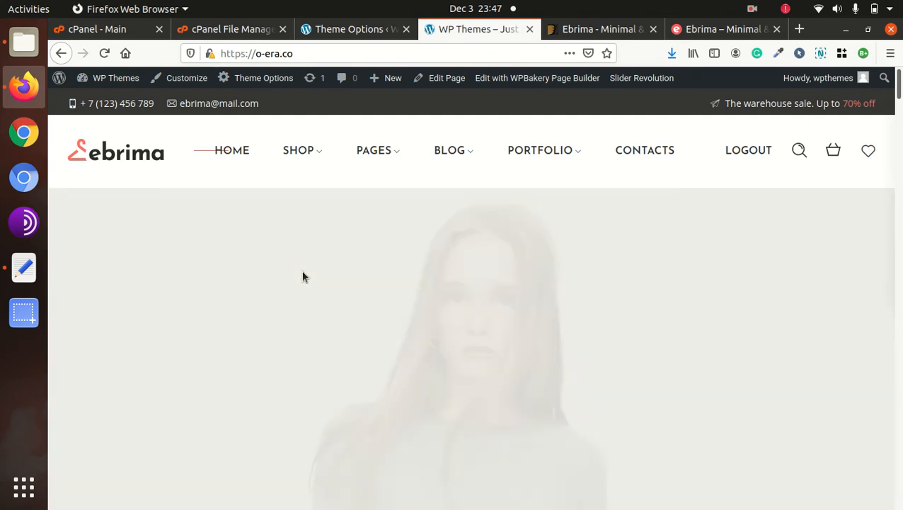
{"action": "scroll", "coordinate": [433, 277], "scroll_direction": "down", "scroll_amount": 2}
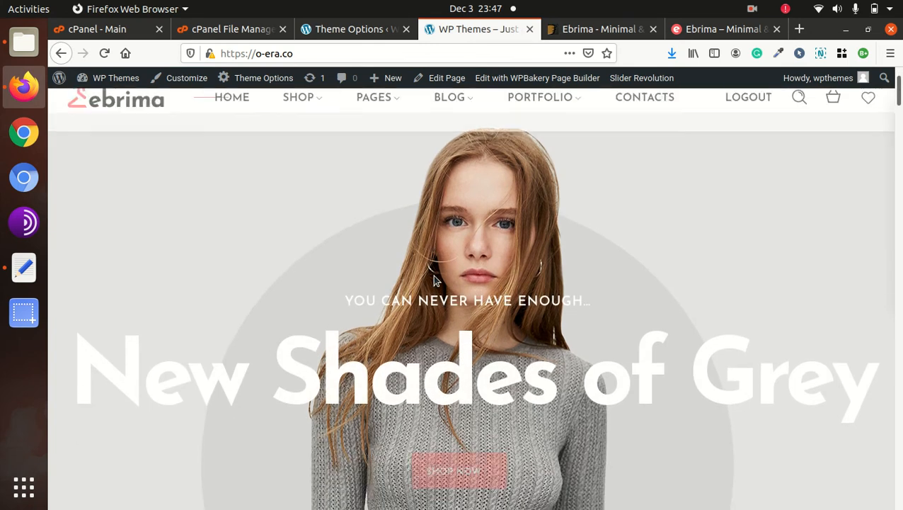
{"action": "scroll", "coordinate": [435, 280], "scroll_direction": "down", "scroll_amount": 2}
{"action": "scroll", "coordinate": [434, 280], "scroll_direction": "down", "scroll_amount": 3}
{"action": "scroll", "coordinate": [432, 275], "scroll_direction": "down", "scroll_amount": 2}
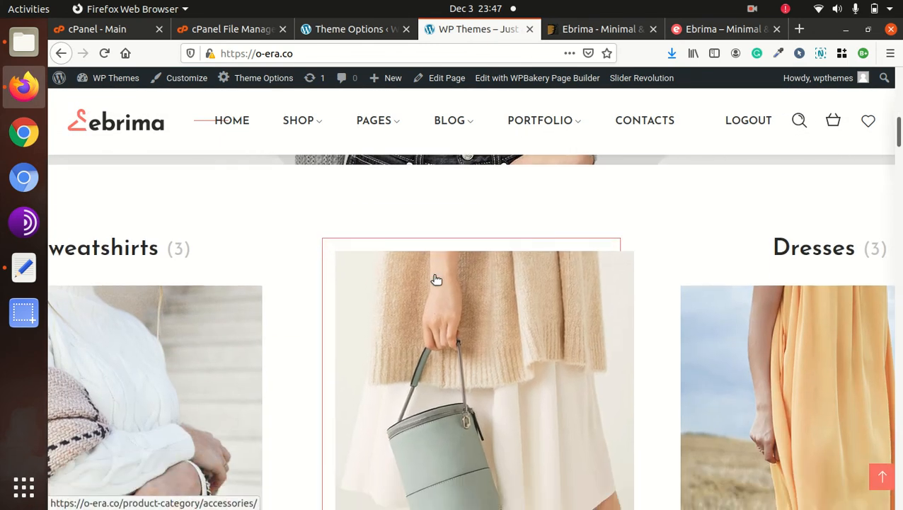
{"action": "scroll", "coordinate": [435, 279], "scroll_direction": "down", "scroll_amount": 3}
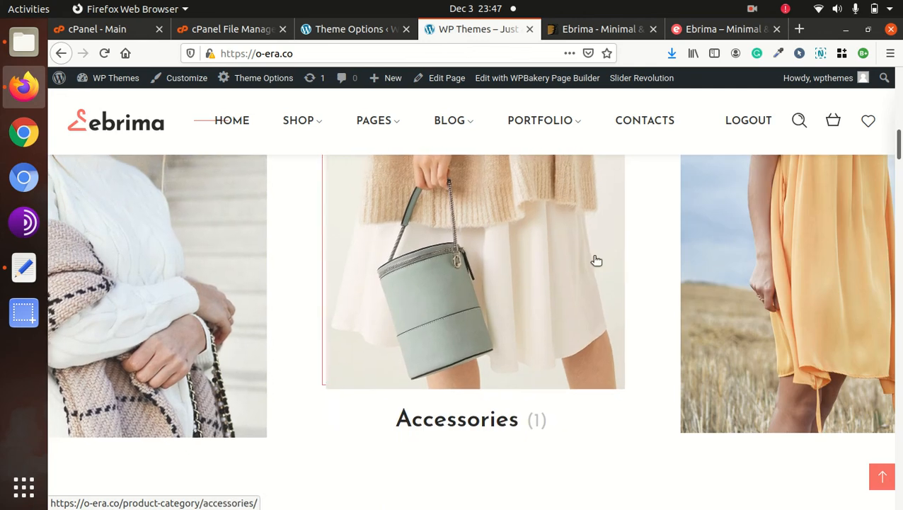
- Return to the top of the home page and go through its slides and categories down to the Ankle Boots banner
{"action": "scroll", "coordinate": [560, 258], "scroll_direction": "up", "scroll_amount": 3}
{"action": "scroll", "coordinate": [604, 263], "scroll_direction": "up", "scroll_amount": 7}
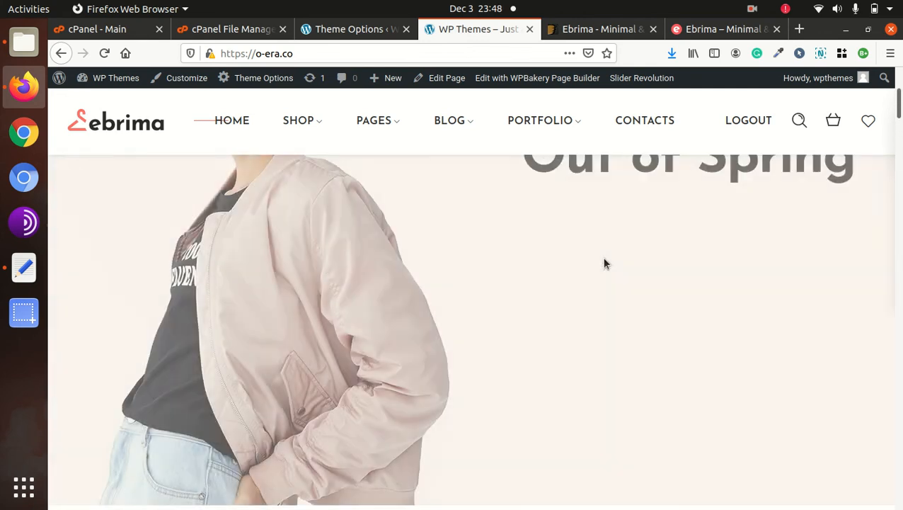
{"action": "scroll", "coordinate": [605, 264], "scroll_direction": "up", "scroll_amount": 2}
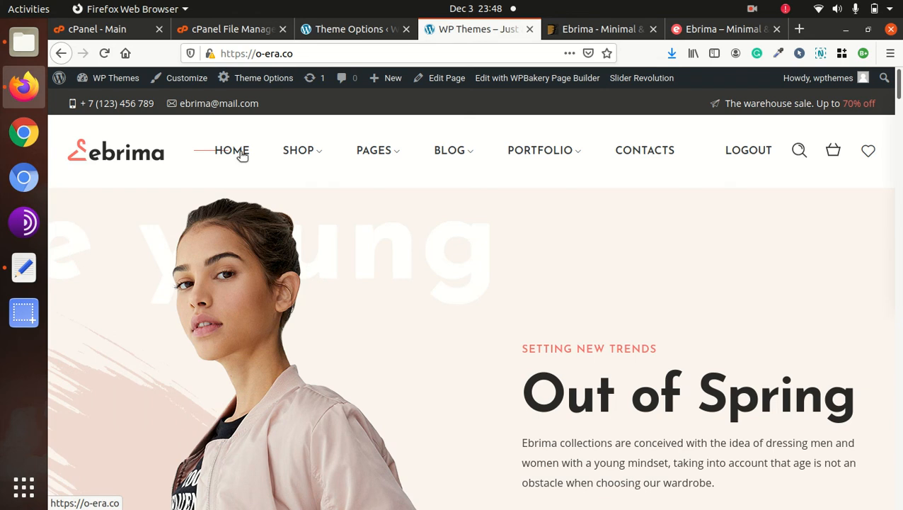
{"action": "scroll", "coordinate": [459, 297], "scroll_direction": "down", "scroll_amount": 4}
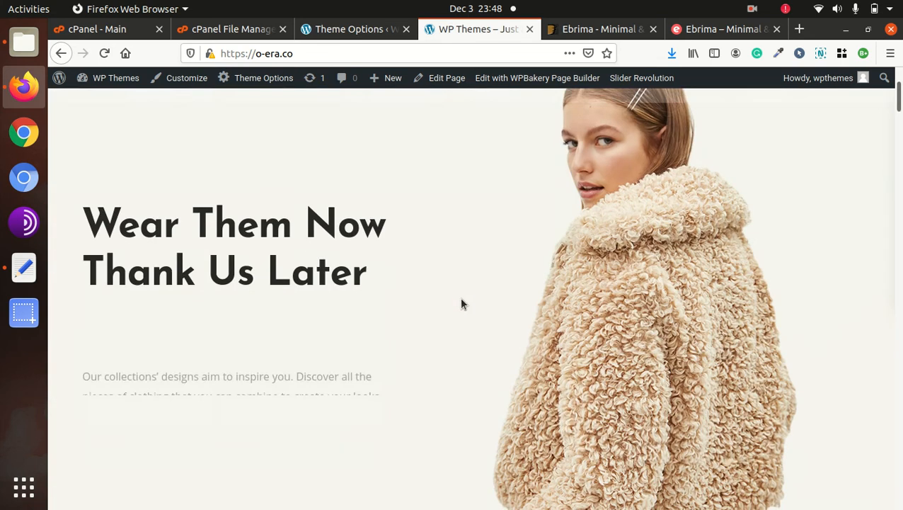
{"action": "scroll", "coordinate": [448, 335], "scroll_direction": "down", "scroll_amount": 8}
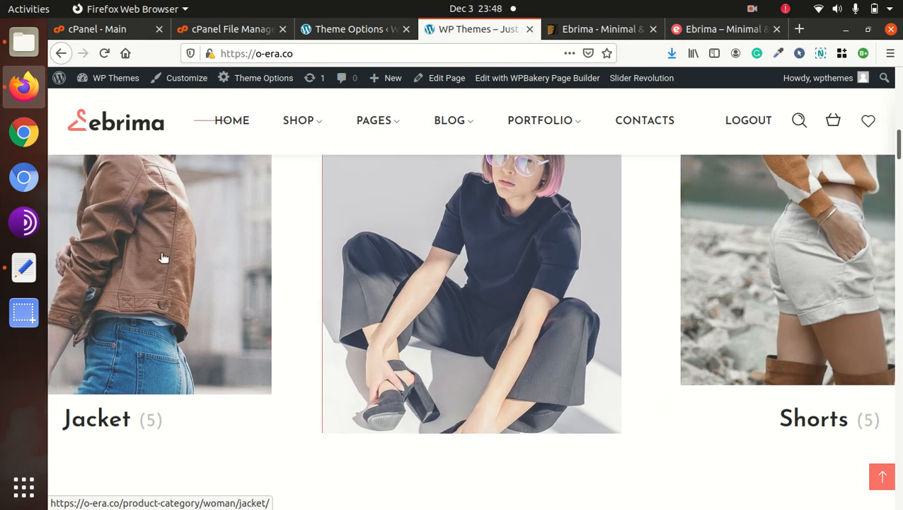
{"action": "scroll", "coordinate": [754, 256], "scroll_direction": "down", "scroll_amount": 6}
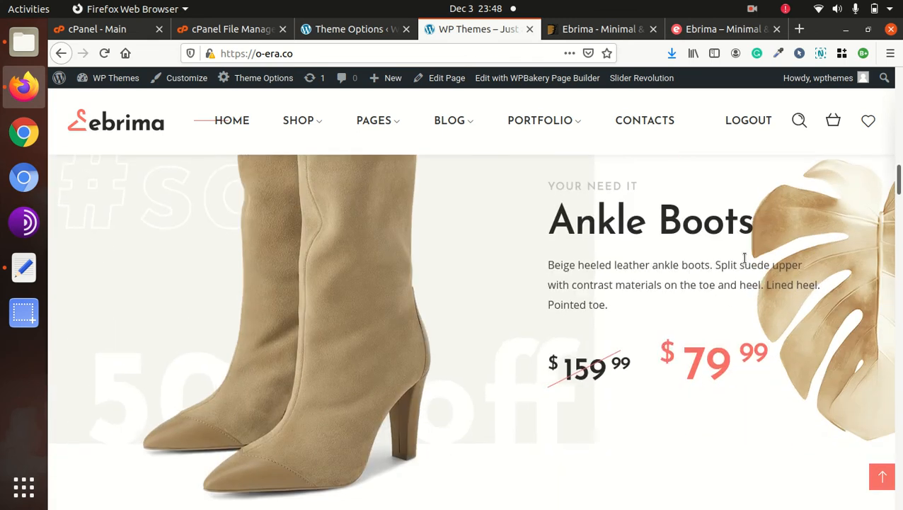